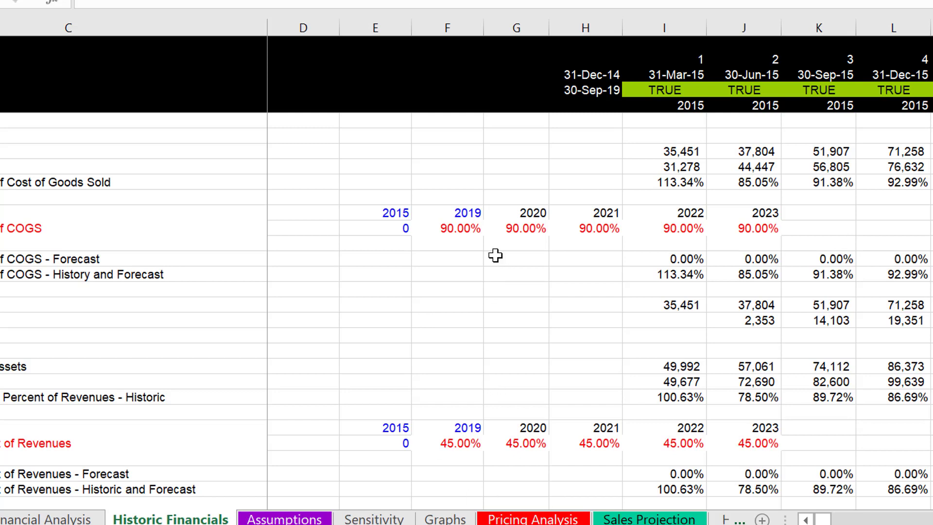
Insert a new worksheet and enter 1 in D1 as the series start.
{"action": "key", "text": "Return"}
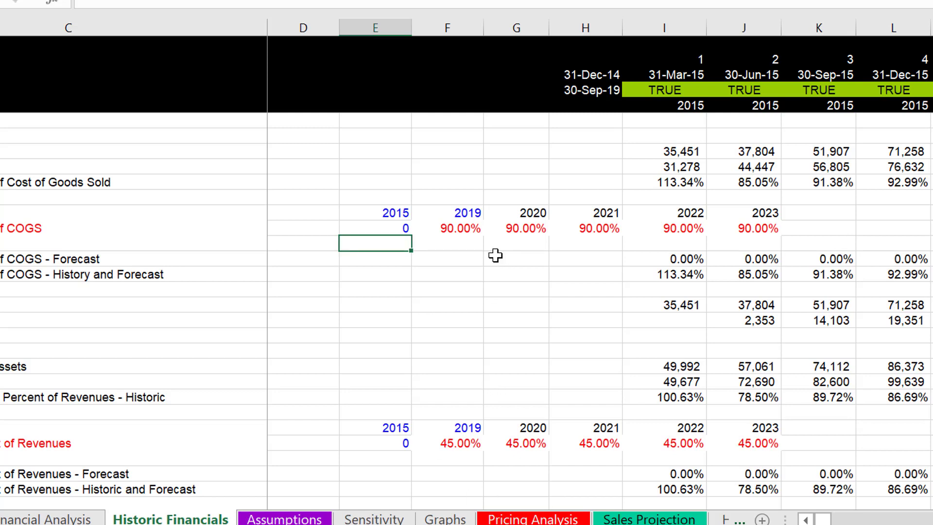
{"action": "key", "text": "shift+F11"}
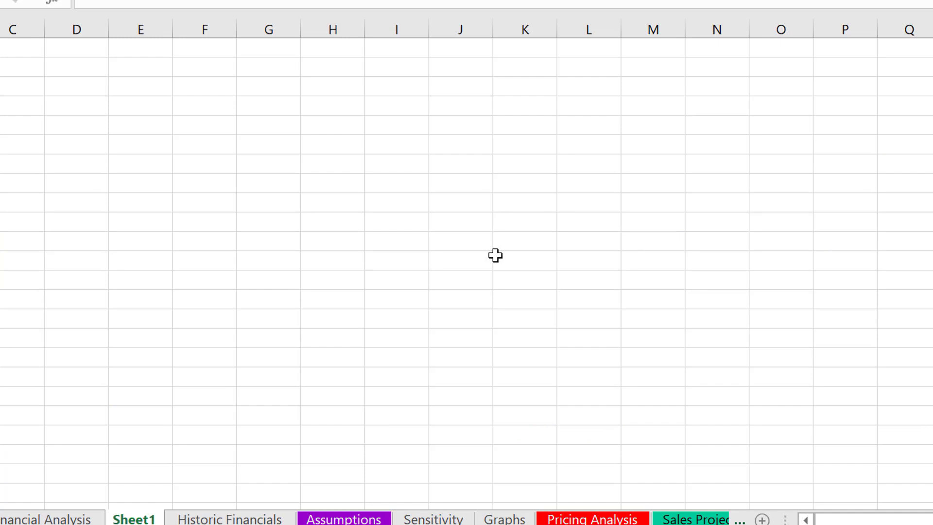
{"action": "key", "text": "Down"}
{"action": "key", "text": "Down"}
{"action": "key", "text": "Down"}
{"action": "key", "text": "Right"}
{"action": "key", "text": "Right"}
{"action": "key", "text": "Right"}
{"action": "type", "text": "1"}
{"action": "key", "text": "Return"}
{"action": "key", "text": "Up"}
Fill column D with a linear series from 1 to 8760.
{"action": "key", "text": "alt+h"}
{"action": "key", "text": "f"}
{"action": "key", "text": "i"}
{"action": "key", "text": "s"}
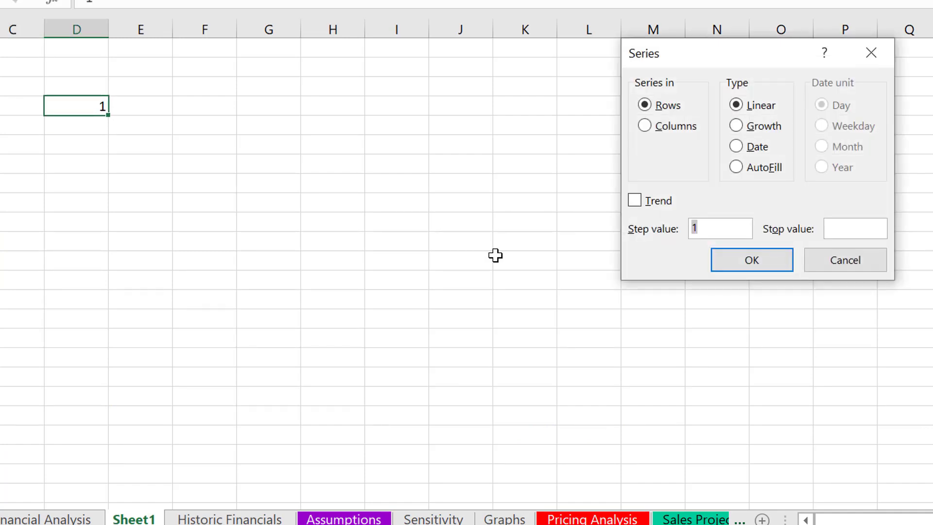
{"action": "key", "text": "alt+c"}
{"action": "key", "text": "Tab"}
{"action": "key", "text": "Tab"}
{"action": "key", "text": "Tab"}
{"action": "key", "text": "Tab"}
{"action": "type", "text": "870"}
{"action": "key", "text": "BackSpace"}
{"action": "type", "text": "60"}
{"action": "key", "text": "Return"}
Enter 100 in E1 and copy it down beside all the numbers.
{"action": "key", "text": "Right"}
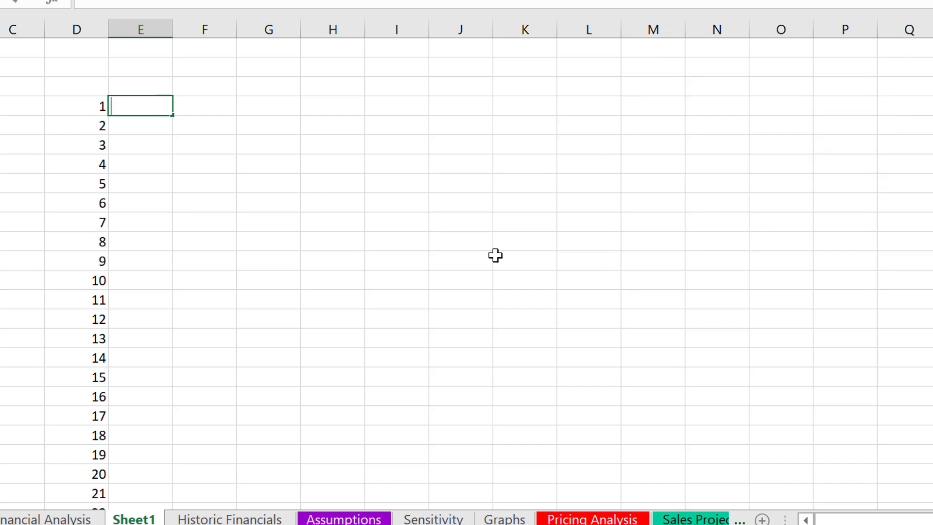
{"action": "type", "text": "100"}
{"action": "key", "text": "Return"}
{"action": "key", "text": "Up"}
{"action": "double_click", "coordinate": [175, 113]}
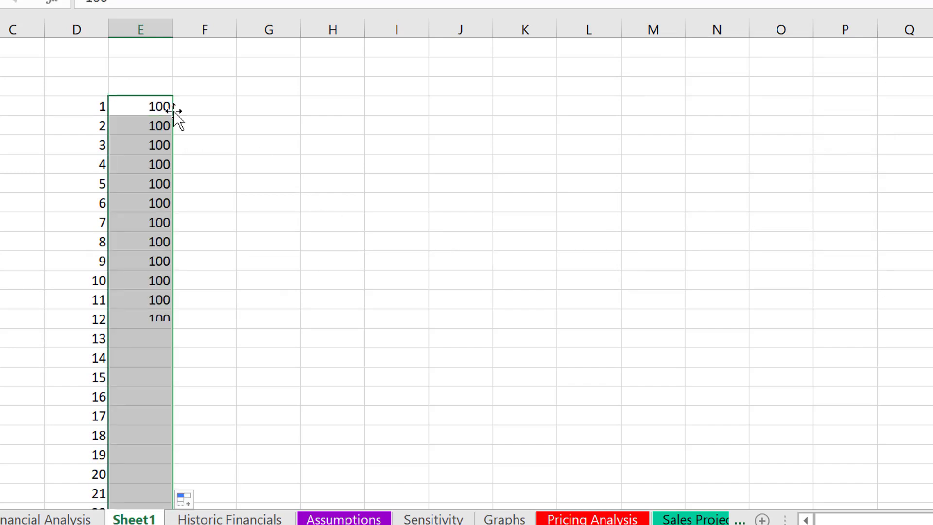
{"action": "left_click", "coordinate": [344, 108]}
Enter 1 in H1 and fill row 1 with a series from 1 to 100.
{"action": "type", "text": "1"}
{"action": "key", "text": "Return"}
{"action": "key", "text": "Up"}
{"action": "key", "text": "alt+h"}
{"action": "key", "text": "f"}
{"action": "key", "text": "i"}
{"action": "key", "text": "s"}
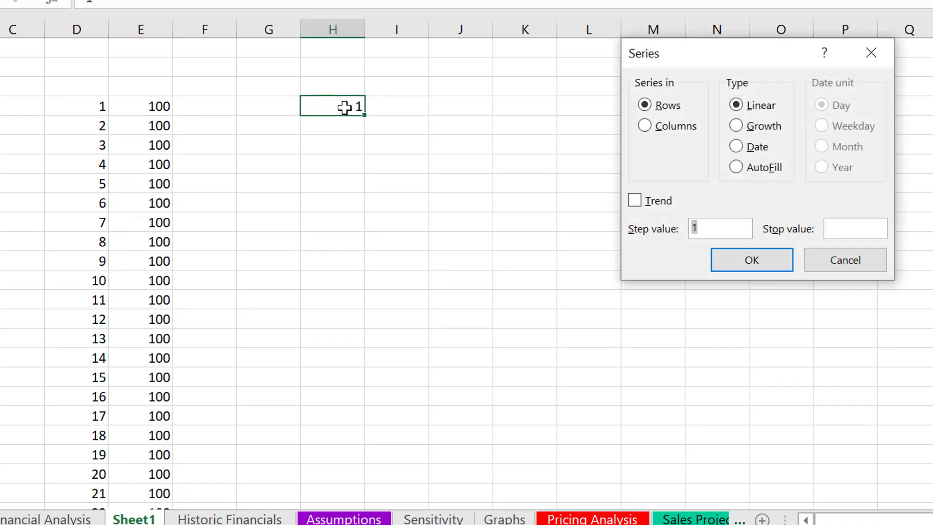
{"action": "key", "text": "Tab"}
{"action": "type", "text": "100"}
{"action": "key", "text": "Return"}
Enter 100 in H2 and fill it across row 2 to the end of the numbered columns.
{"action": "key", "text": "Down"}
{"action": "type", "text": "100"}
{"action": "key", "text": "Return"}
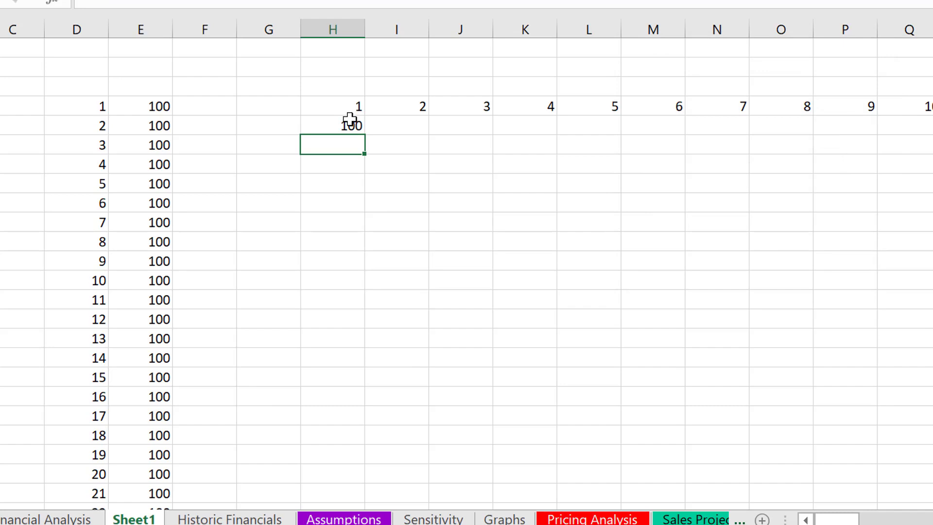
{"action": "key", "text": "Up"}
{"action": "key", "text": "Up"}
{"action": "key", "text": "ctrl+Right"}
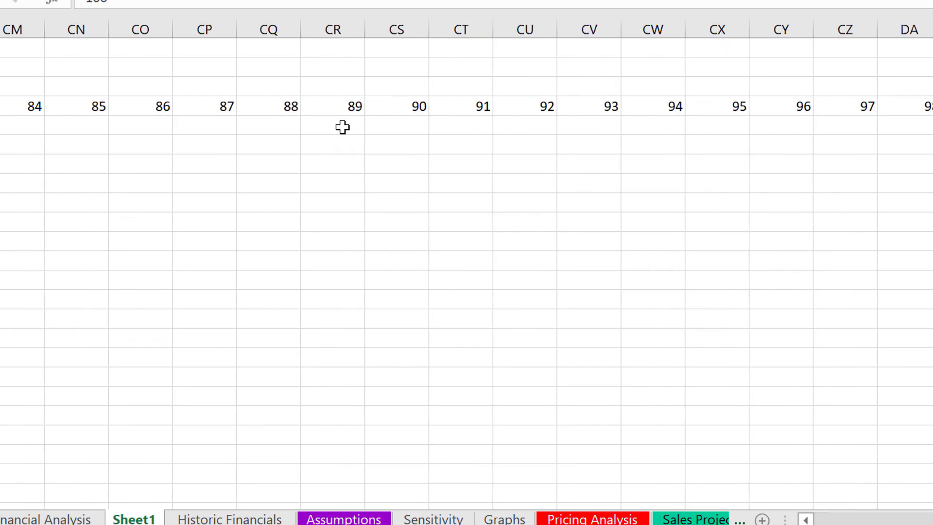
{"action": "key", "text": "Delete"}
{"action": "key", "text": "ctrl+shift+Left"}
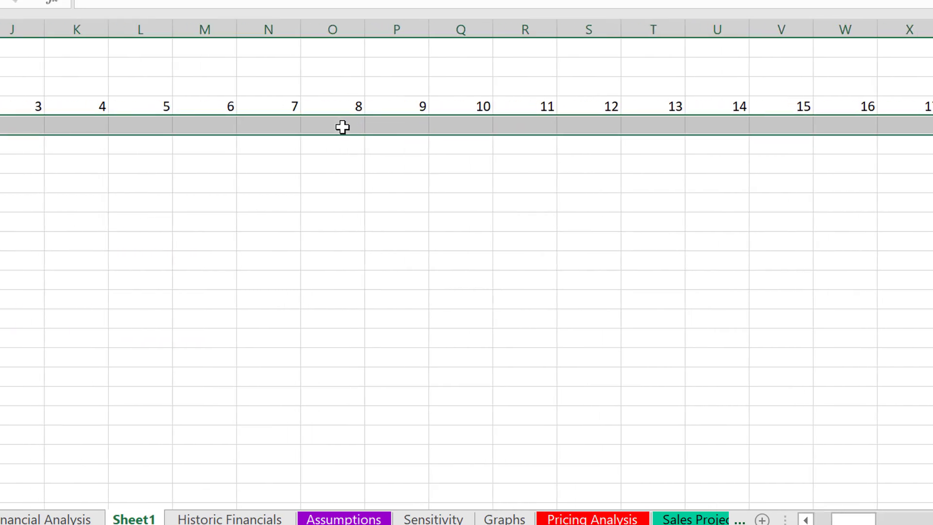
{"action": "key", "text": "alt+r"}
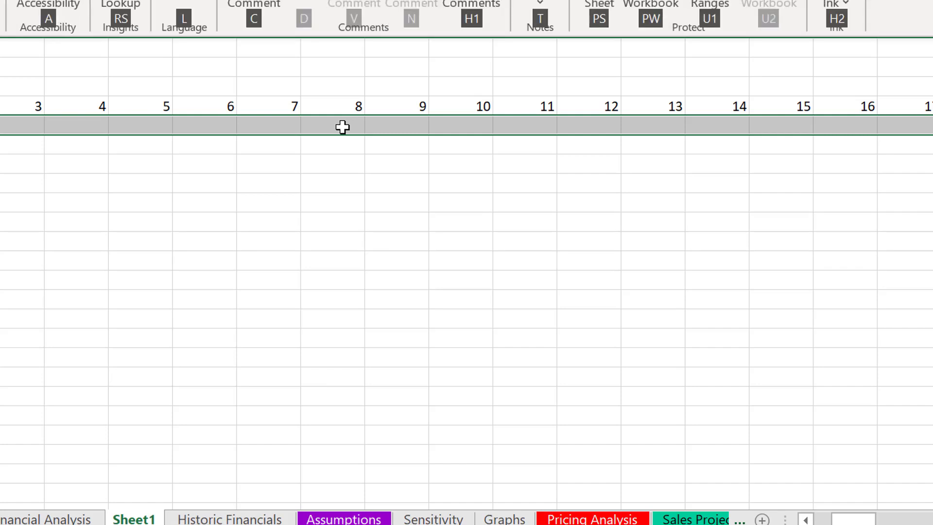
{"action": "key", "text": "Escape"}
{"action": "key", "text": "ctrl+r"}
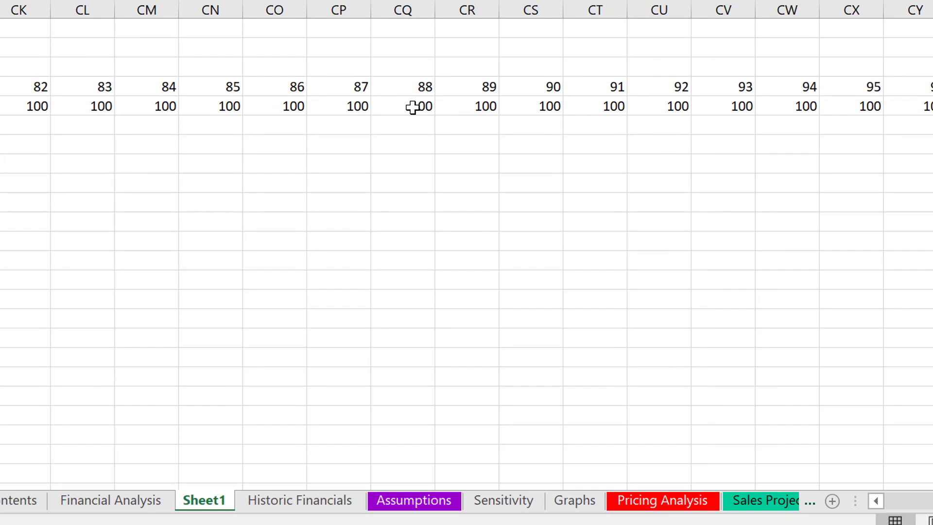
{"action": "key", "text": "Left"}
{"action": "key", "text": "Left"}
{"action": "key", "text": "Left"}
{"action": "key", "text": "Left"}
{"action": "key", "text": "Left"}
{"action": "key", "text": "Left"}
{"action": "key", "text": "Left"}
{"action": "key", "text": "Left"}
{"action": "key", "text": "Left"}
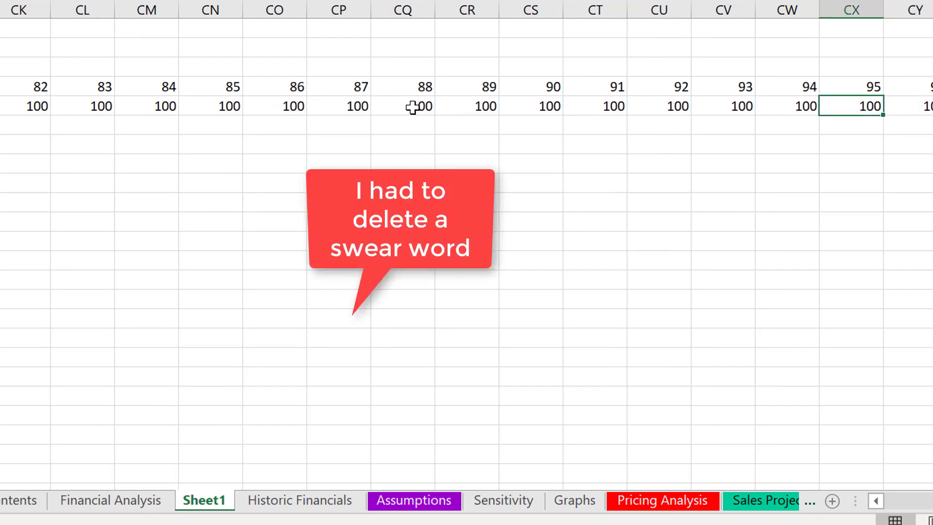
{"action": "scroll", "coordinate": [413, 108], "scroll_direction": "left", "scroll_amount": 9}
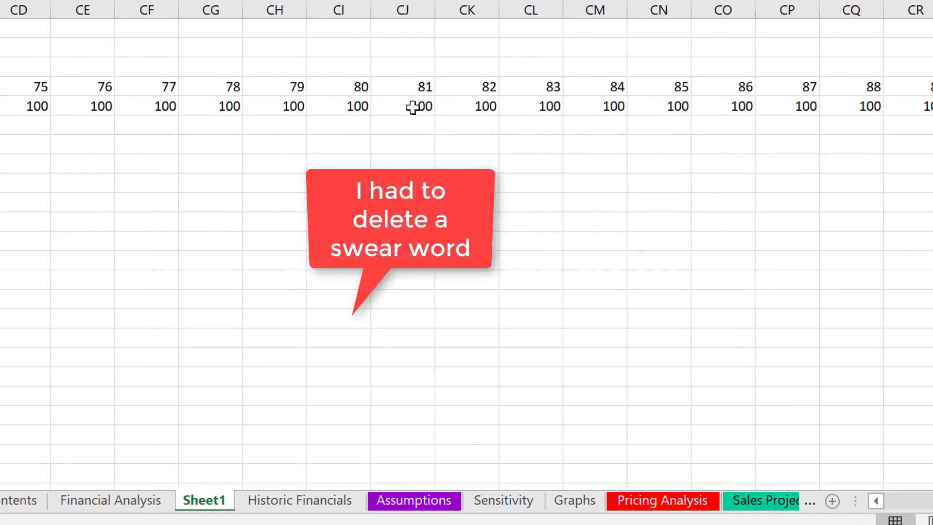
{"action": "scroll", "coordinate": [413, 107], "scroll_direction": "left", "scroll_amount": 20}
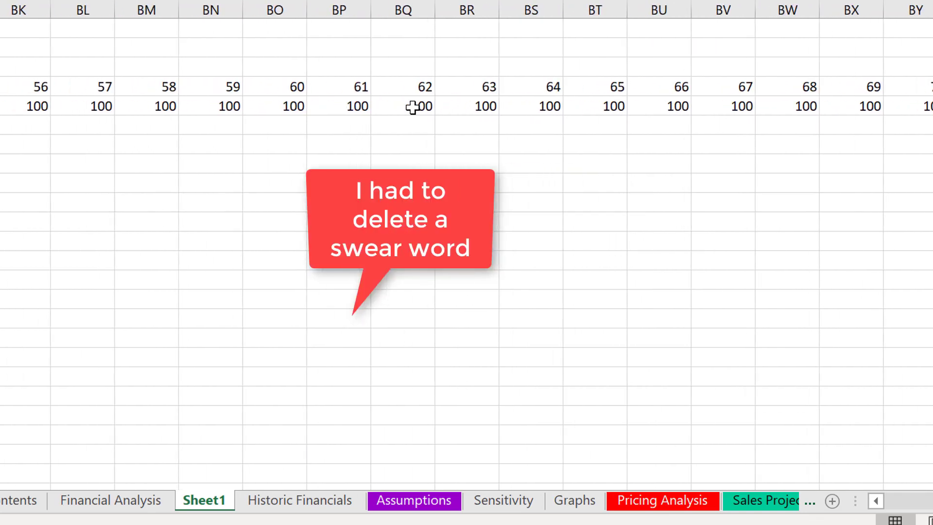
{"action": "scroll", "coordinate": [413, 107], "scroll_direction": "left", "scroll_amount": 6}
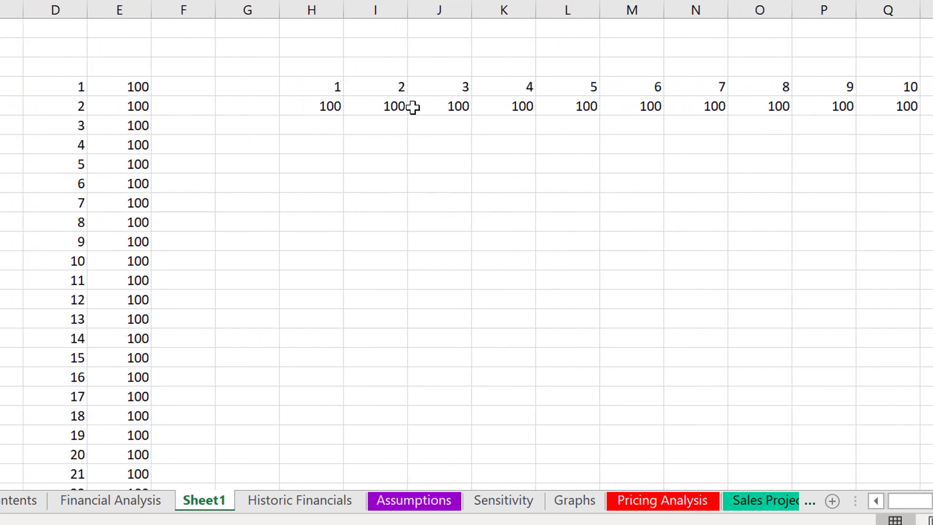
{"action": "key", "text": "Right"}
{"action": "key", "text": "Right"}
{"action": "key", "text": "Right"}
{"action": "key", "text": "Right"}
{"action": "key", "text": "Right"}
{"action": "key", "text": "Right"}
{"action": "key", "text": "Right"}
{"action": "key", "text": "Right"}
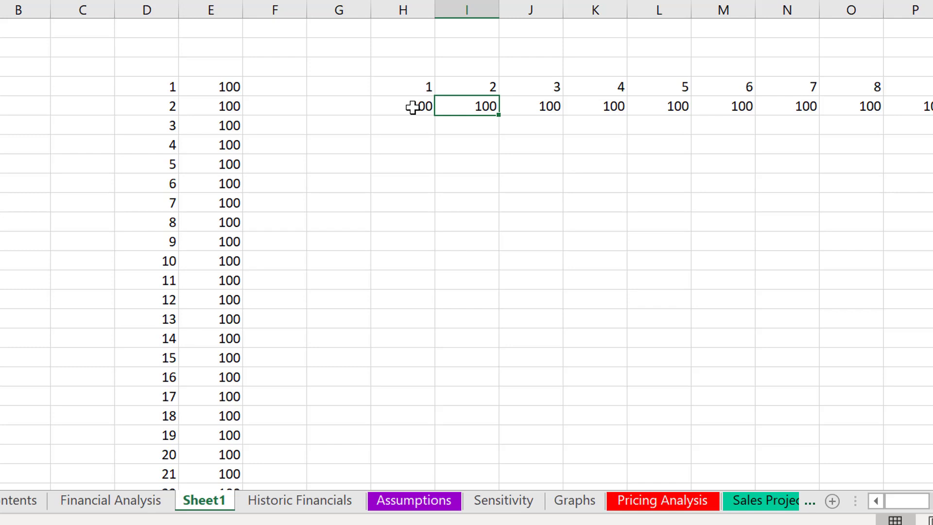
{"action": "left_click", "coordinate": [412, 107]}
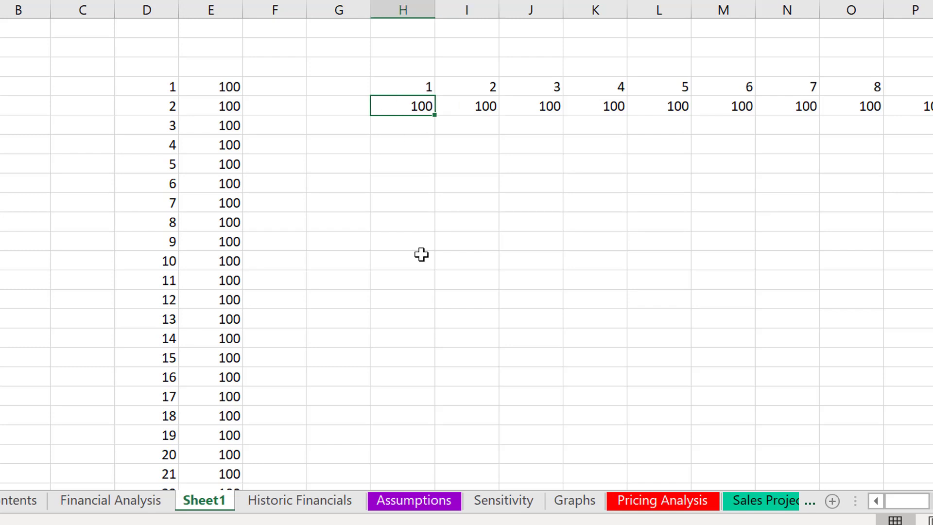
{"action": "left_click", "coordinate": [448, 286]}
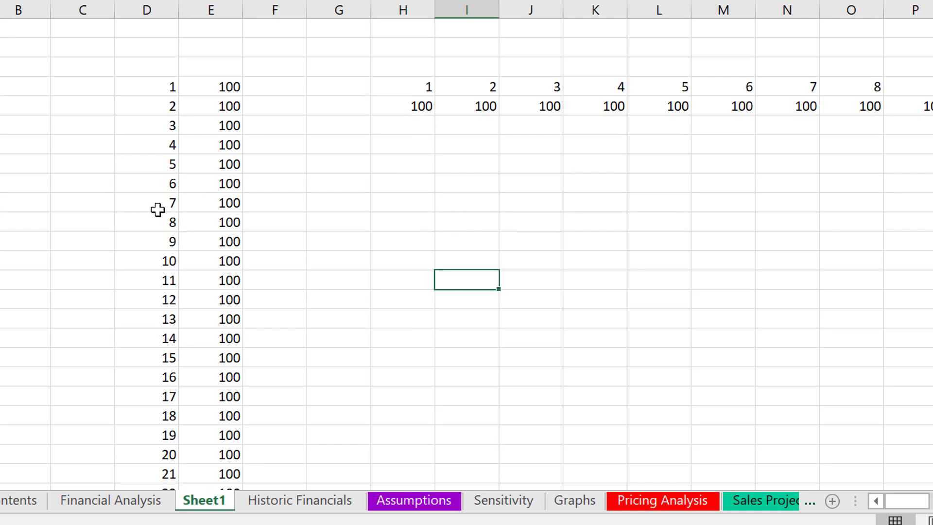
{"action": "left_click", "coordinate": [418, 197]}
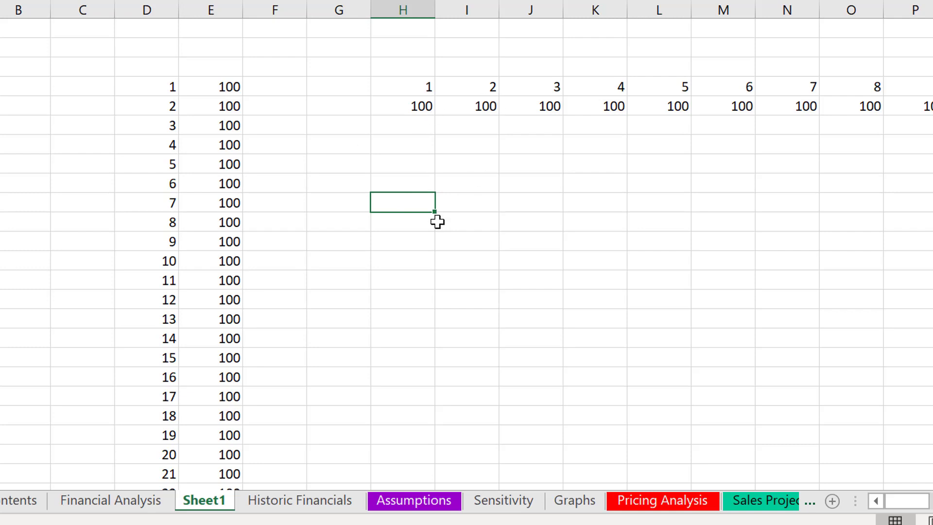
{"action": "key", "text": "Down"}
{"action": "key", "text": "Down"}
{"action": "key", "text": "Down"}
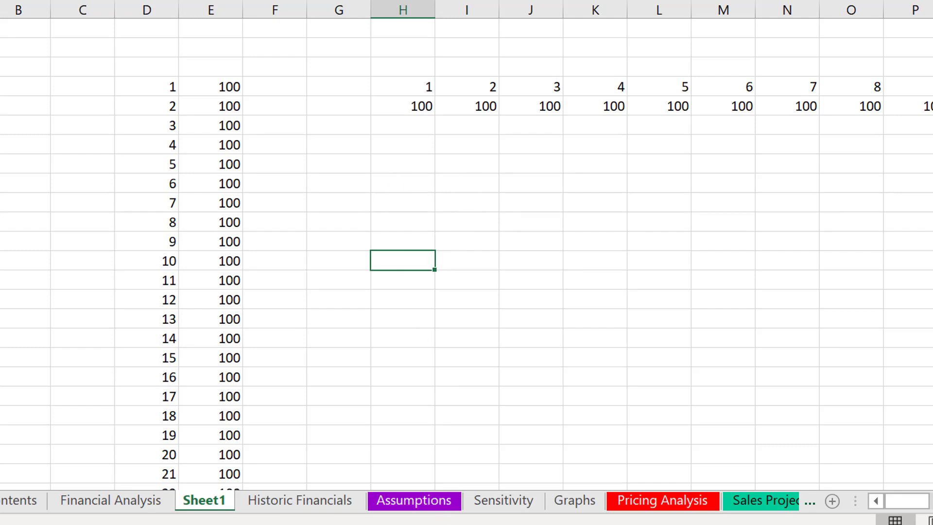
{"action": "mouse_move", "coordinate": [237, 523]}
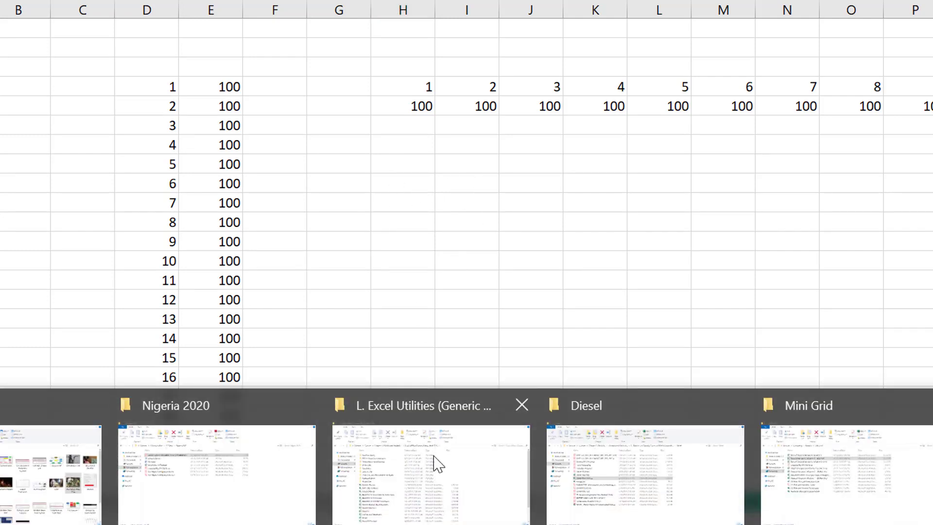
Open the Generic-Macros workbook from the L. Excel Utilities folder window.
{"action": "left_click", "coordinate": [444, 483]}
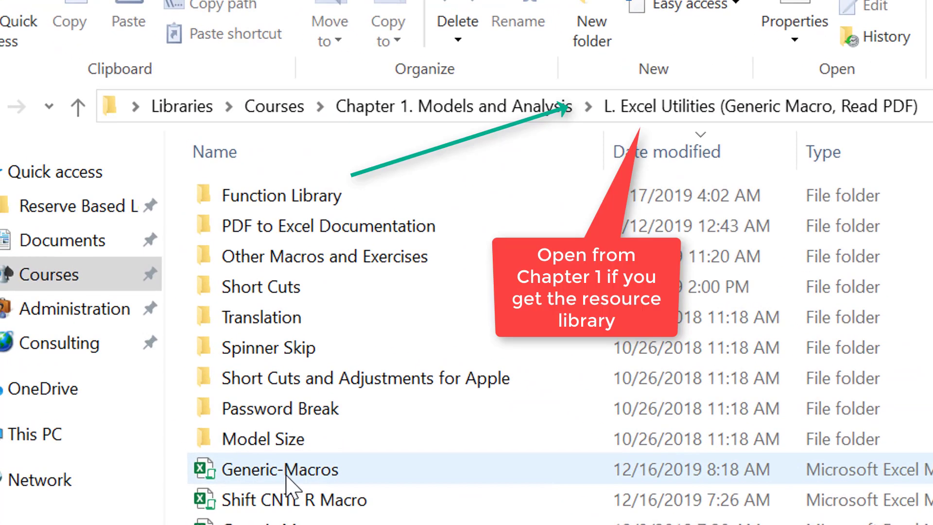
{"action": "double_click", "coordinate": [287, 479]}
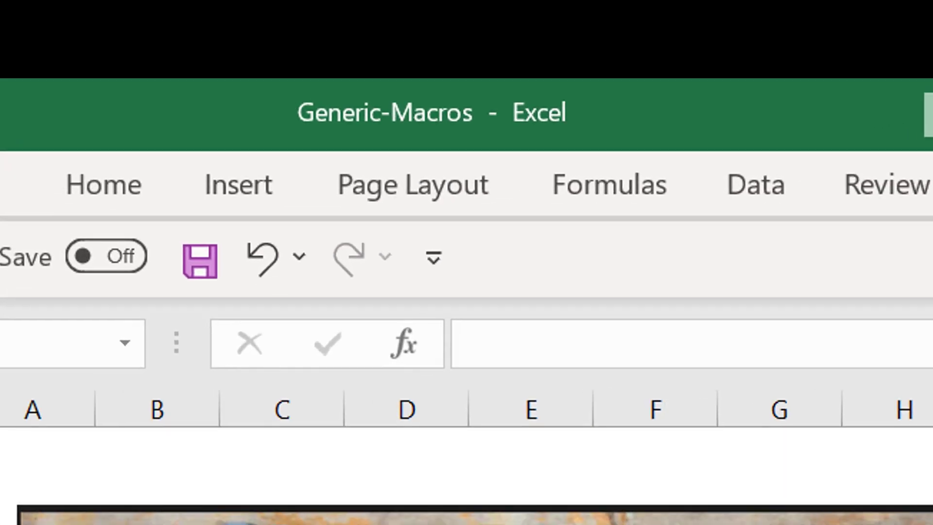
Save Generic-Macros and enable its shortcut macros with the Implement/Initialise button.
{"action": "key", "text": "ctrl+s"}
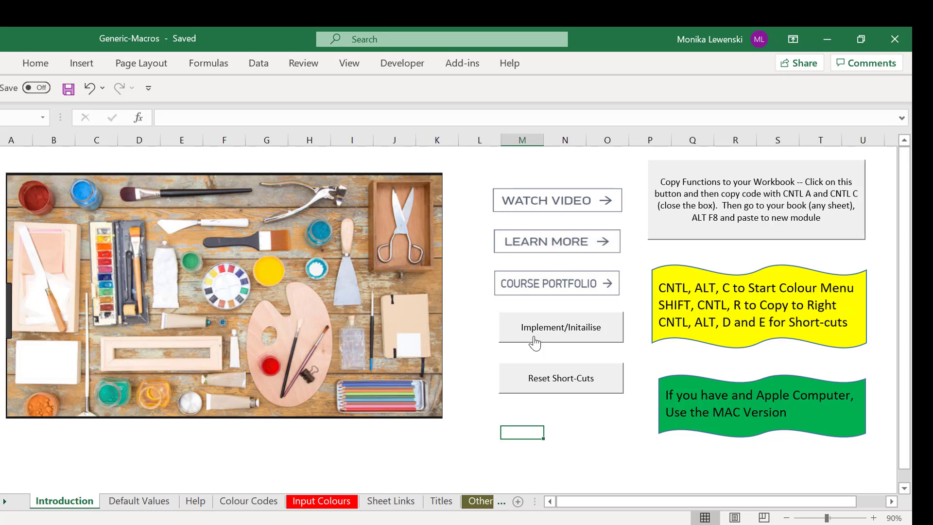
{"action": "left_click", "coordinate": [534, 338]}
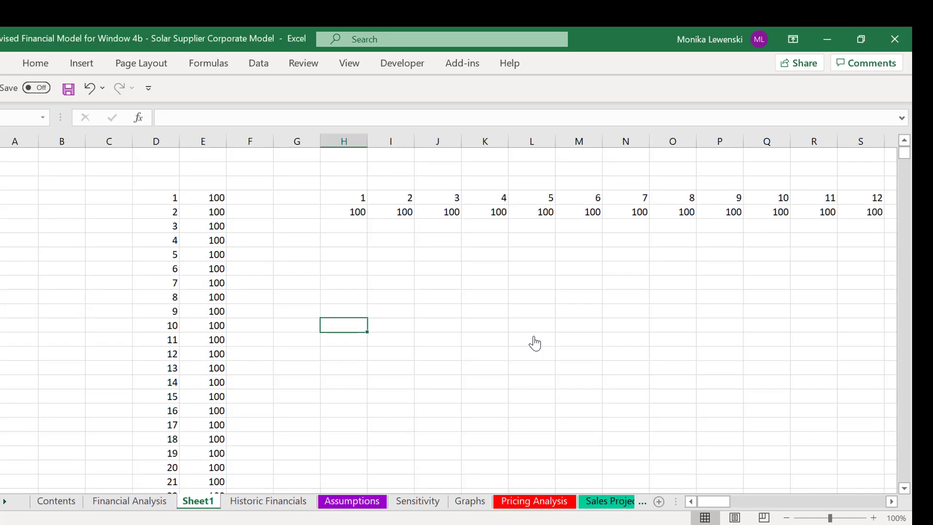
Enter 200 beside the 100s, fill it right across the row, then undo the fill.
{"action": "key", "text": "Up"}
{"action": "key", "text": "Up"}
{"action": "key", "text": "ctrl+Up"}
{"action": "key", "text": "Down"}
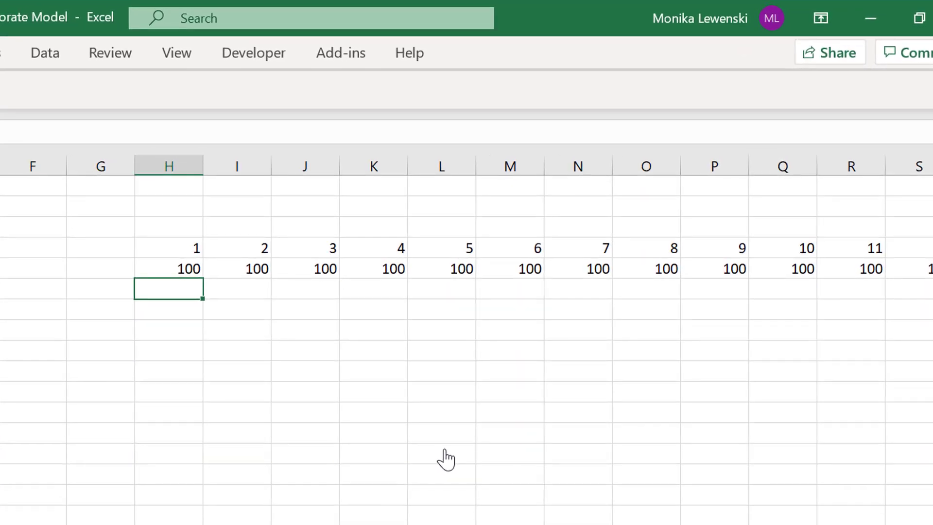
{"action": "key", "text": "Up"}
{"action": "type", "text": "200"}
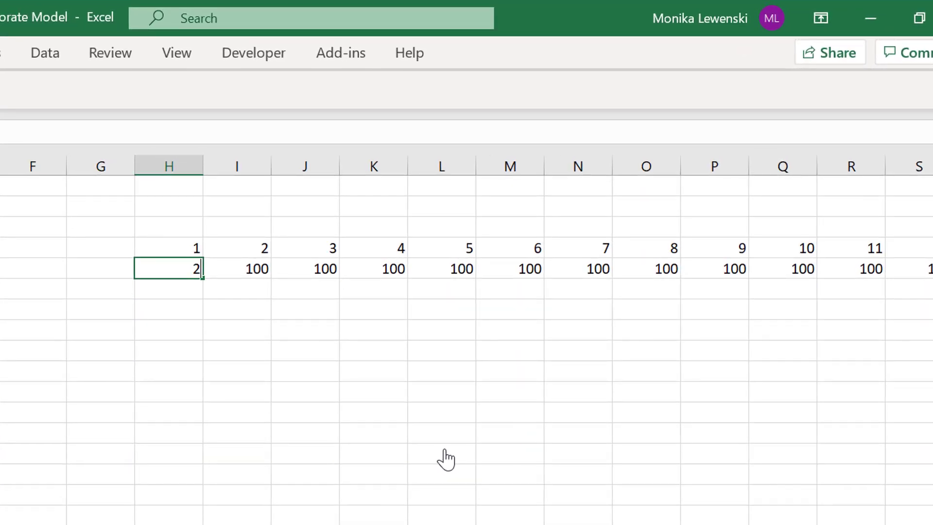
{"action": "key", "text": "Return"}
{"action": "key", "text": "Up"}
{"action": "key", "text": "ctrl+shift+Right"}
{"action": "key", "text": "ctrl+r"}
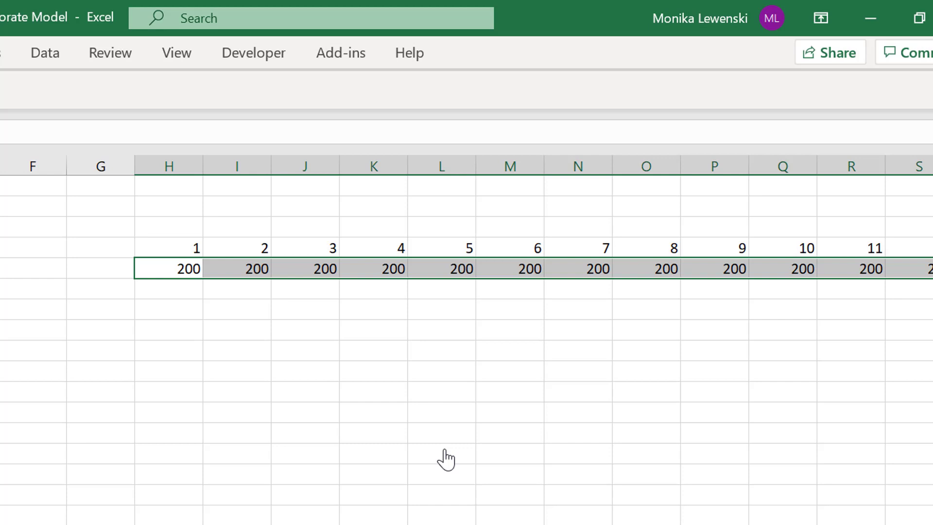
{"action": "key", "text": "ctrl+z"}
{"action": "key", "text": "ctrl+z"}
{"action": "key", "text": "Left"}
{"action": "key", "text": "Right"}
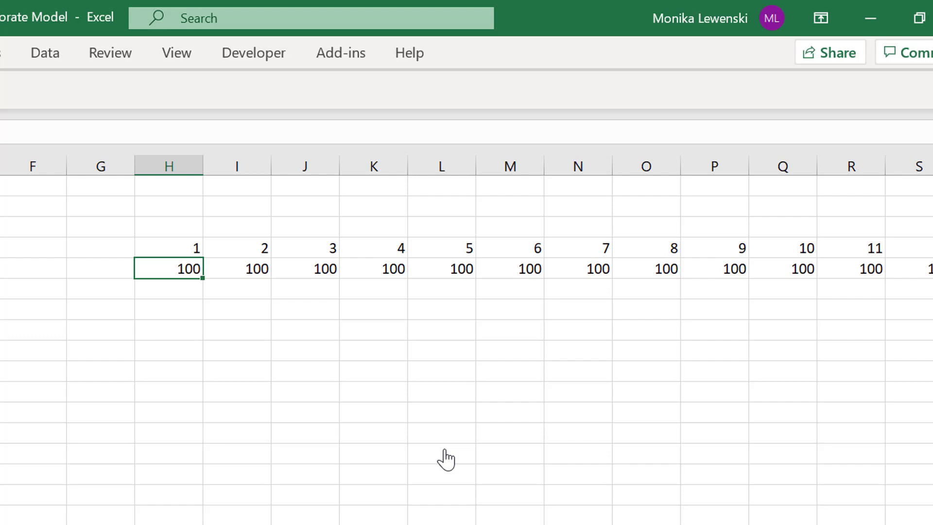
Enter 200 in H6, fill it right across row 6, and dismiss the undo warning.
{"action": "key", "text": "Down"}
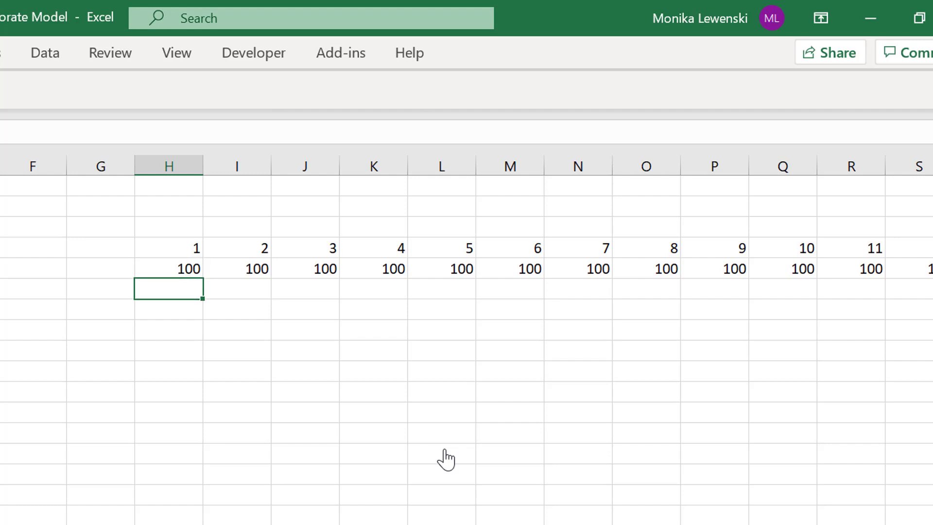
{"action": "type", "text": "200"}
{"action": "key", "text": "Return"}
{"action": "key", "text": "Up"}
{"action": "key", "text": "ctrl+shift+Right"}
{"action": "key", "text": "ctrl+r"}
{"action": "key", "text": "ctrl+z"}
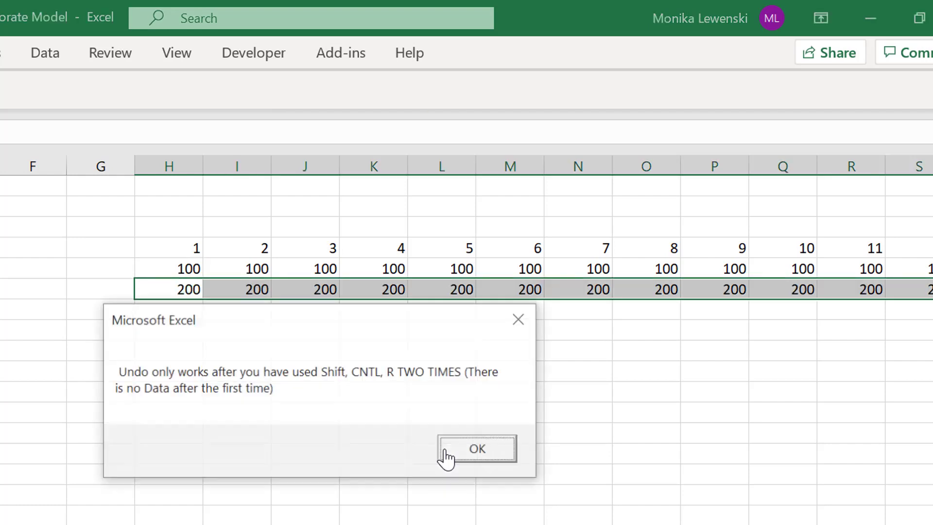
{"action": "left_click", "coordinate": [478, 449]}
{"action": "key", "text": "Left"}
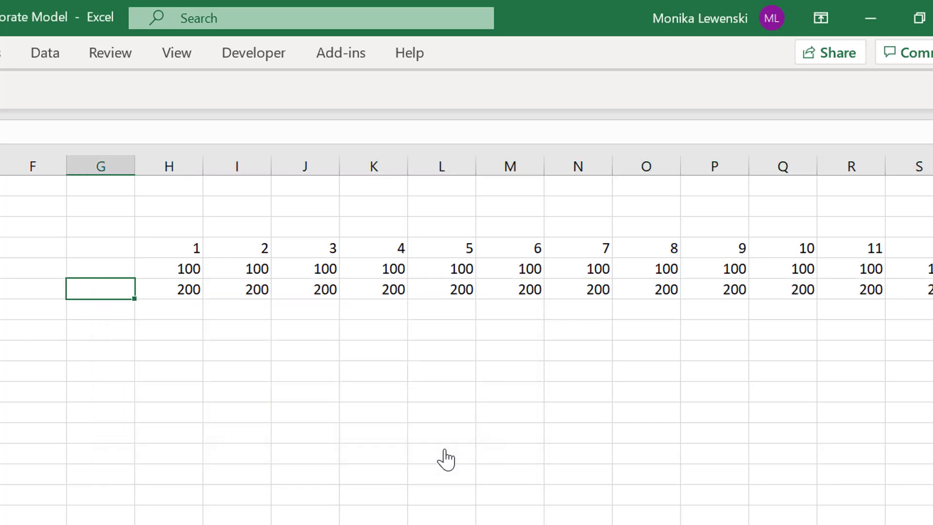
{"action": "key", "text": "Right"}
Replace H6 with 300, fill it right across row 6, and check the row end.
{"action": "type", "text": "300"}
{"action": "key", "text": "Return"}
{"action": "key", "text": "Up"}
{"action": "key", "text": "ctrl+shift+Right"}
{"action": "key", "text": "ctrl+r"}
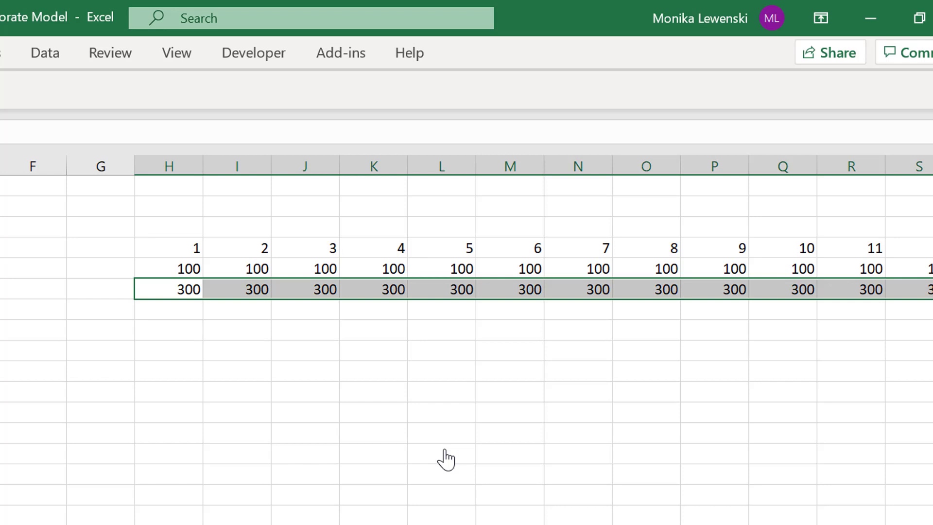
{"action": "key", "text": "ctrl+Right"}
{"action": "key", "text": "ctrl+Left"}
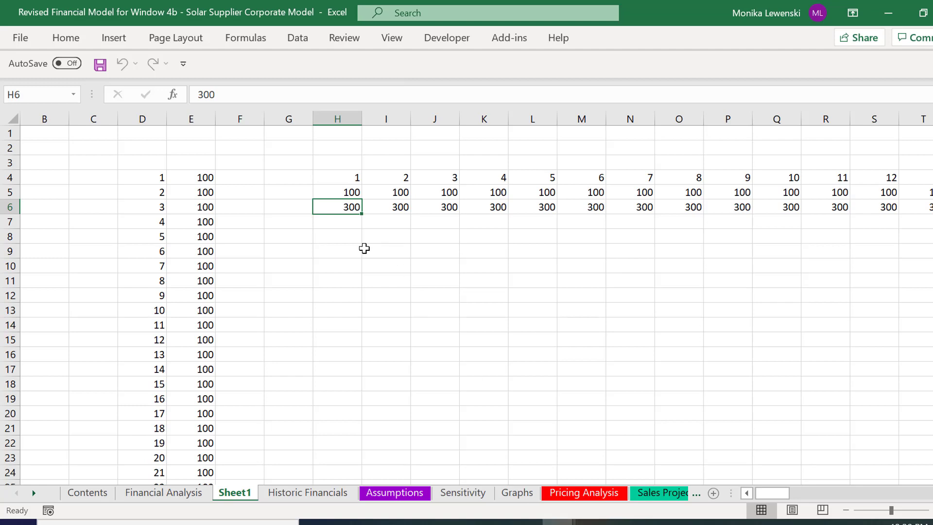
{"action": "left_click", "coordinate": [365, 248]}
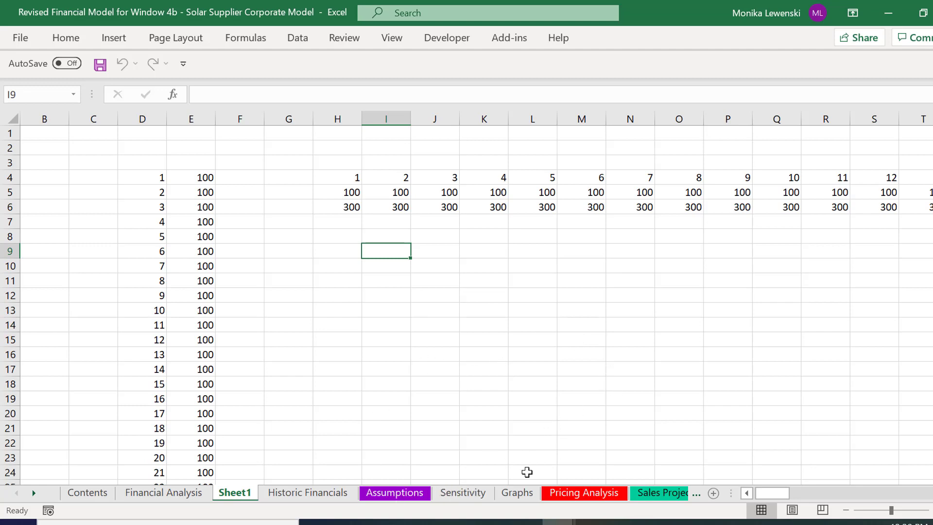
Open Generic-Macros' Implement/Initialise button macro, AAuto_Open, in the VBA editor.
{"action": "mouse_move", "coordinate": [558, 522]}
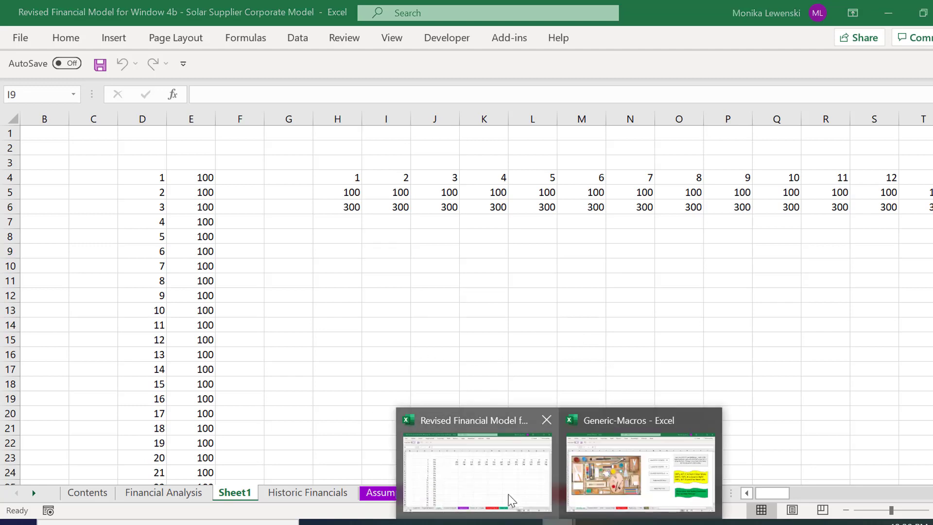
{"action": "left_click", "coordinate": [623, 496]}
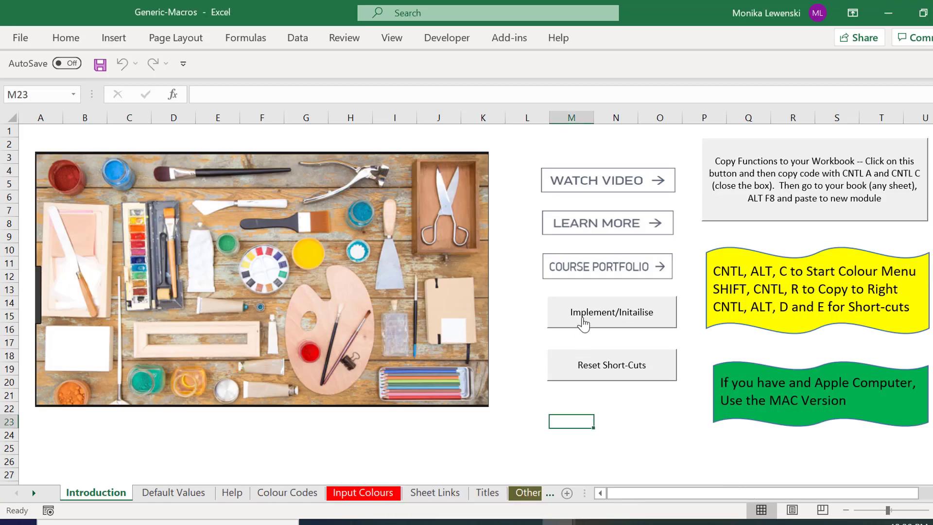
{"action": "right_click", "coordinate": [583, 313]}
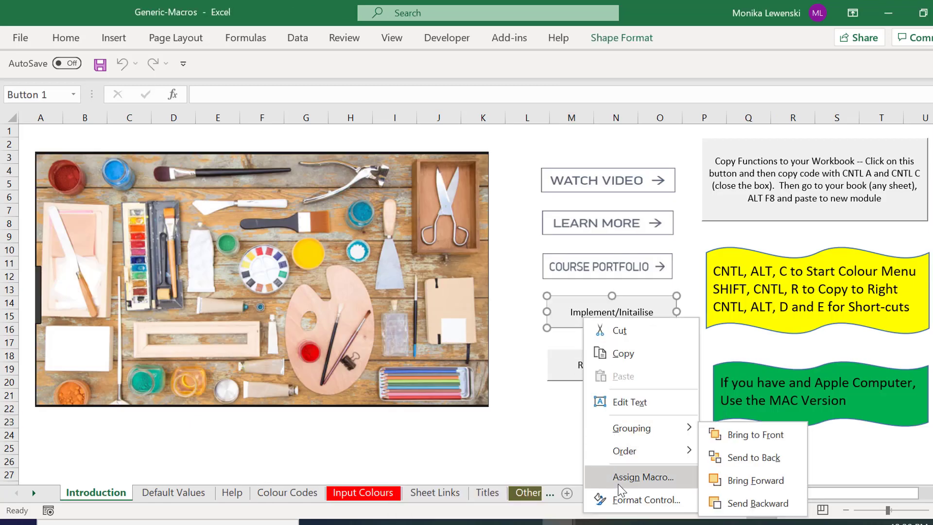
{"action": "left_click", "coordinate": [642, 477]}
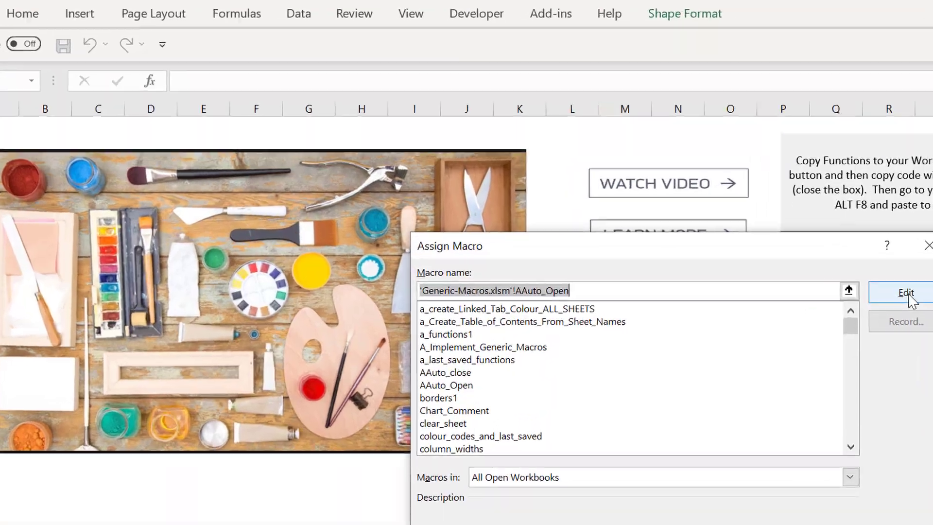
{"action": "left_click", "coordinate": [802, 327]}
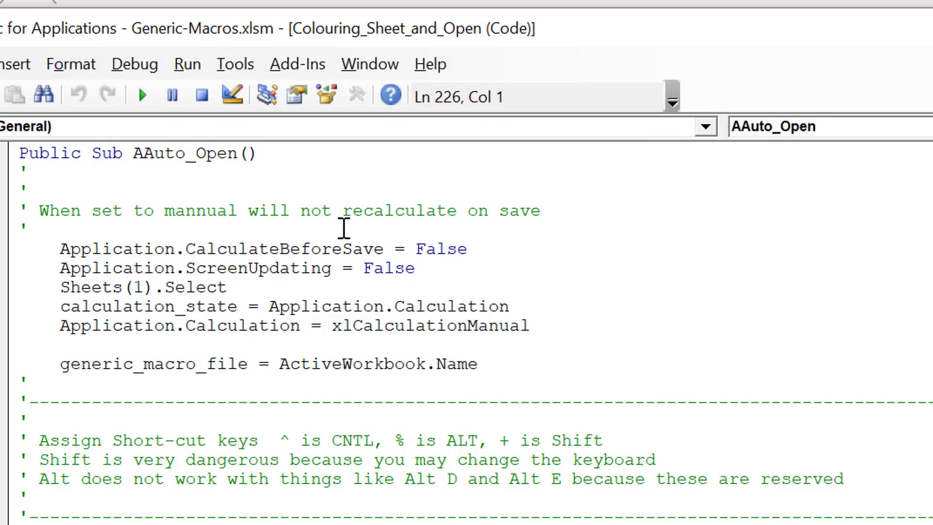
Inspect the AAuto_Open declaration line, noting its extra leading A.
{"action": "key", "text": "Up"}
{"action": "key", "text": "Right"}
{"action": "key", "text": "Right"}
{"action": "key", "text": "Right"}
{"action": "key", "text": "Right"}
{"action": "key", "text": "Right"}
{"action": "key", "text": "Right"}
{"action": "key", "text": "Right"}
{"action": "key", "text": "Right"}
{"action": "key", "text": "Right"}
{"action": "key", "text": "Right"}
{"action": "key", "text": "Right"}
{"action": "key", "text": "Right"}
{"action": "key", "text": "Left"}
{"action": "key", "text": "Down"}
{"action": "key", "text": "Up"}
{"action": "key", "text": "Left"}
{"action": "key", "text": "Right"}
Move down AAuto_Open to the Application.OnKey "^R", "x_fill_right" line.
{"action": "key", "text": "Down"}
{"action": "key", "text": "Up"}
{"action": "key", "text": "Up"}
{"action": "key", "text": "Down"}
{"action": "key", "text": "Down"}
{"action": "key", "text": "Down"}
{"action": "key", "text": "Down"}
{"action": "key", "text": "Down"}
{"action": "key", "text": "Down"}
{"action": "key", "text": "Down"}
{"action": "key", "text": "Down"}
{"action": "key", "text": "Down"}
{"action": "key", "text": "Down"}
{"action": "key", "text": "Down"}
{"action": "key", "text": "Down"}
{"action": "key", "text": "Down"}
{"action": "key", "text": "Down"}
{"action": "key", "text": "Down"}
{"action": "key", "text": "Down"}
{"action": "key", "text": "Down"}
{"action": "key", "text": "Down"}
{"action": "key", "text": "Down"}
{"action": "key", "text": "Down"}
{"action": "key", "text": "Down"}
{"action": "key", "text": "Down"}
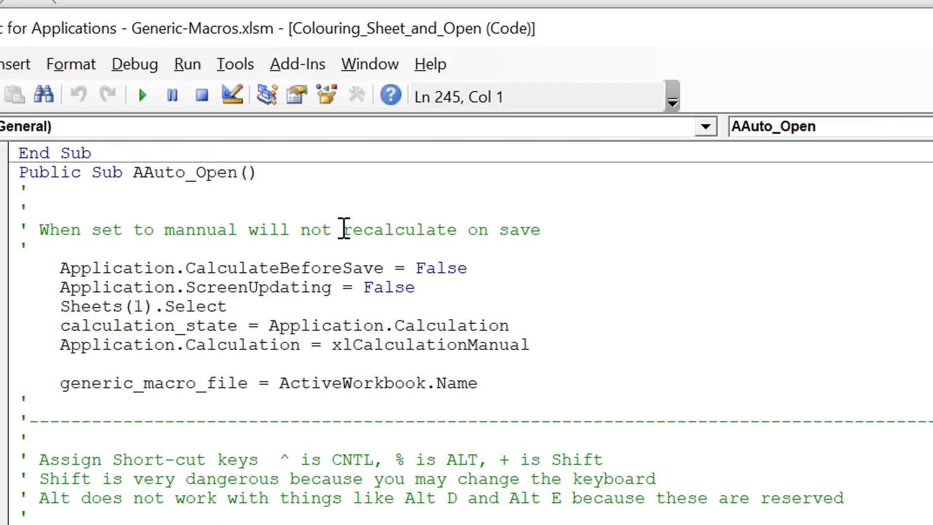
{"action": "key", "text": "Down"}
{"action": "key", "text": "Down"}
{"action": "key", "text": "Down"}
{"action": "key", "text": "Down"}
{"action": "key", "text": "Down"}
{"action": "key", "text": "Down"}
{"action": "key", "text": "Down"}
{"action": "key", "text": "Down"}
{"action": "key", "text": "Down"}
{"action": "key", "text": "Down"}
{"action": "key", "text": "Down"}
{"action": "key", "text": "Down"}
{"action": "key", "text": "Up"}
{"action": "key", "text": "Up"}
{"action": "key", "text": "Up"}
{"action": "key", "text": "Up"}
{"action": "key", "text": "Up"}
{"action": "key", "text": "Up"}
{"action": "key", "text": "Up"}
{"action": "key", "text": "Up"}
{"action": "key", "text": "Up"}
{"action": "key", "text": "Up"}
{"action": "key", "text": "Up"}
{"action": "key", "text": "Up"}
{"action": "key", "text": "Up"}
{"action": "key", "text": "Up"}
{"action": "key", "text": "Up"}
{"action": "key", "text": "Up"}
{"action": "key", "text": "Up"}
{"action": "key", "text": "Up"}
{"action": "key", "text": "Up"}
{"action": "key", "text": "Up"}
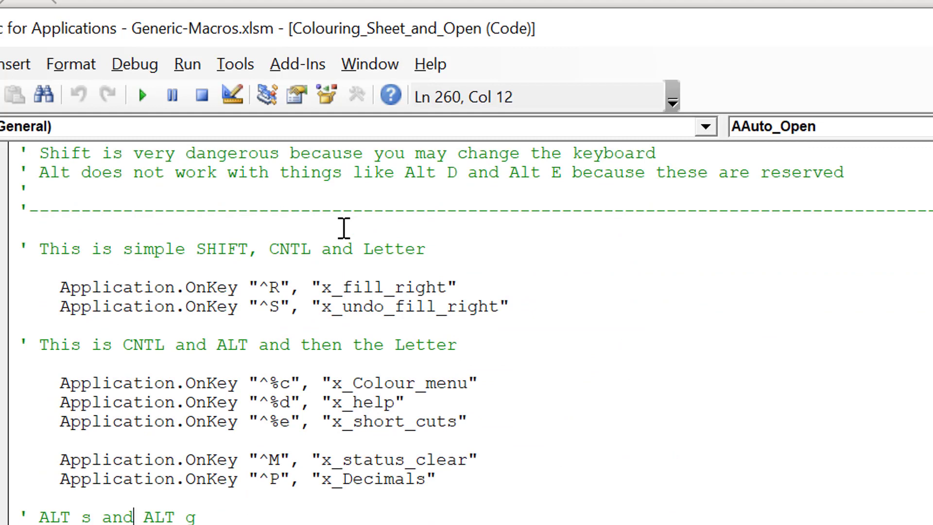
{"action": "key", "text": "Down"}
{"action": "key", "text": "Down"}
{"action": "key", "text": "Down"}
{"action": "key", "text": "Up"}
{"action": "key", "text": "Down"}
{"action": "key", "text": "Right"}
{"action": "key", "text": "Right"}
{"action": "key", "text": "Right"}
{"action": "key", "text": "Right"}
{"action": "key", "text": "Right"}
{"action": "key", "text": "Right"}
{"action": "key", "text": "Right"}
{"action": "key", "text": "Right"}
{"action": "key", "text": "Right"}
{"action": "key", "text": "Right"}
{"action": "key", "text": "Right"}
{"action": "key", "text": "Right"}
{"action": "key", "text": "Right"}
{"action": "key", "text": "Right"}
{"action": "key", "text": "Right"}
{"action": "key", "text": "Right"}
{"action": "key", "text": "Right"}
{"action": "key", "text": "Right"}
{"action": "key", "text": "Right"}
{"action": "key", "text": "Right"}
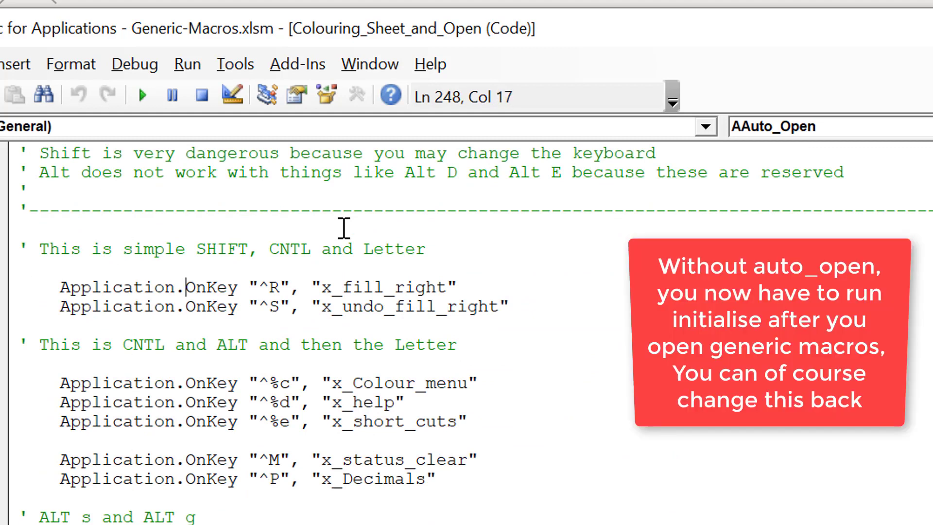
{"action": "key", "text": "Right"}
{"action": "key", "text": "Left"}
{"action": "key", "text": "Right"}
{"action": "key", "text": "Left"}
{"action": "key", "text": "Right"}
{"action": "key", "text": "Right"}
Select x_fill_right and use Find to jump to its procedure.
{"action": "key", "text": "Left"}
{"action": "key", "text": "Right"}
{"action": "key", "text": "Right"}
{"action": "key", "text": "Right"}
{"action": "key", "text": "Right"}
{"action": "key", "text": "Right"}
{"action": "key", "text": "shift+Right"}
{"action": "key", "text": "shift+Right"}
{"action": "key", "text": "shift+Right"}
{"action": "key", "text": "shift+Right"}
{"action": "key", "text": "shift+Right"}
{"action": "key", "text": "shift+Right"}
{"action": "key", "text": "shift+Right"}
{"action": "key", "text": "shift+Right"}
{"action": "key", "text": "shift+Right"}
{"action": "key", "text": "shift+Right"}
{"action": "key", "text": "shift+Right"}
{"action": "key", "text": "shift+Right"}
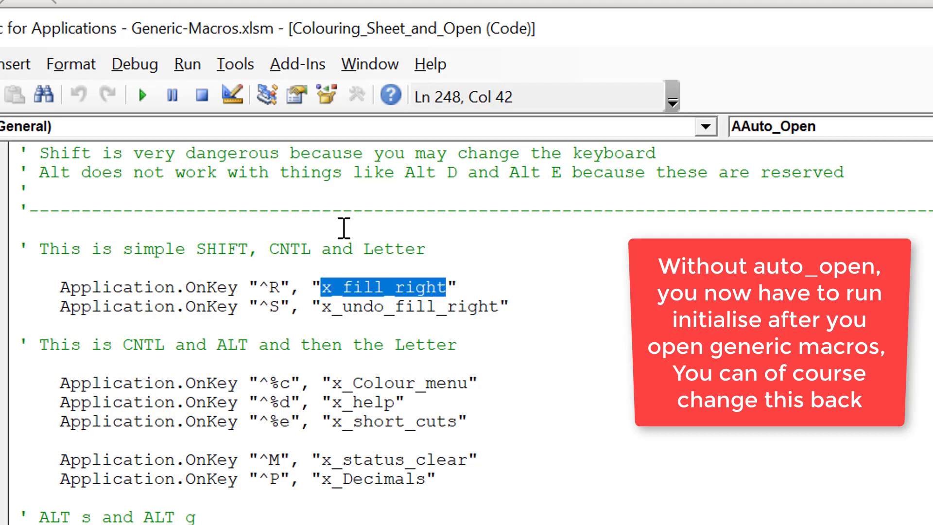
{"action": "key", "text": "ctrl+f"}
{"action": "key", "text": "Return"}
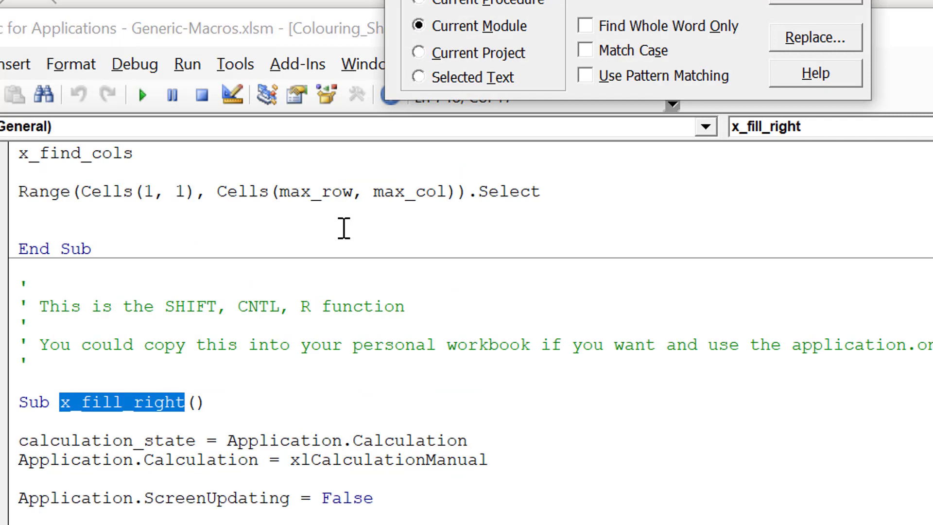
{"action": "key", "text": "Escape"}
Read through the x_fill_right code, then page up to the Option Base 1 and Public declarations.
{"action": "key", "text": "Up"}
{"action": "key", "text": "Down"}
{"action": "key", "text": "Down"}
{"action": "key", "text": "Down"}
{"action": "key", "text": "Down"}
{"action": "key", "text": "Down"}
{"action": "key", "text": "Down"}
{"action": "key", "text": "Down"}
{"action": "key", "text": "Down"}
{"action": "key", "text": "Down"}
{"action": "key", "text": "Down"}
{"action": "key", "text": "Down"}
{"action": "key", "text": "Down"}
{"action": "key", "text": "Down"}
{"action": "key", "text": "Down"}
{"action": "key", "text": "Down"}
{"action": "key", "text": "Down"}
{"action": "key", "text": "Down"}
{"action": "key", "text": "Down"}
{"action": "key", "text": "Down"}
{"action": "key", "text": "Down"}
{"action": "key", "text": "Down"}
{"action": "key", "text": "Down"}
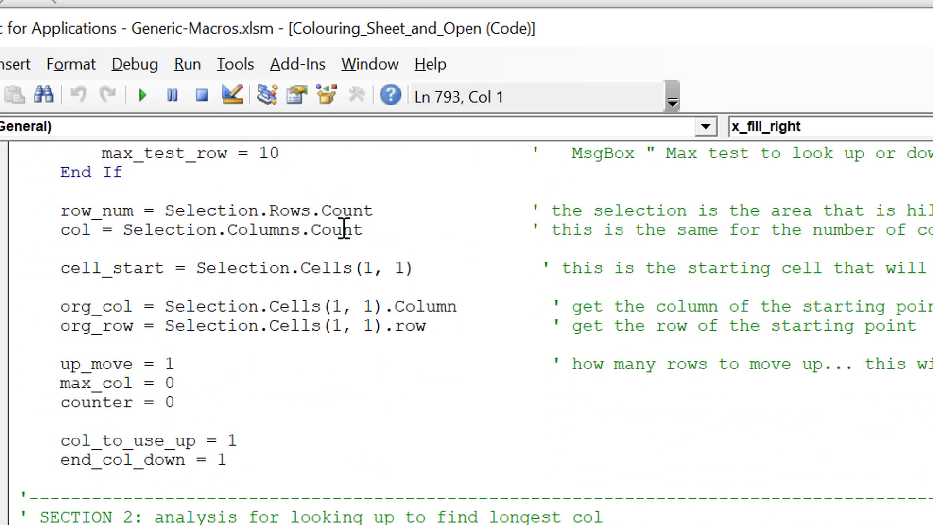
{"action": "key", "text": "Down"}
{"action": "key", "text": "Down"}
{"action": "key", "text": "Down"}
{"action": "key", "text": "Down"}
{"action": "key", "text": "Down"}
{"action": "key", "text": "Down"}
{"action": "key", "text": "Down"}
{"action": "key", "text": "Down"}
{"action": "key", "text": "Down"}
{"action": "key", "text": "Down"}
{"action": "key", "text": "Down"}
{"action": "key", "text": "Down"}
{"action": "key", "text": "Down"}
{"action": "key", "text": "Down"}
{"action": "key", "text": "Down"}
{"action": "key", "text": "Down"}
{"action": "key", "text": "Down"}
{"action": "key", "text": "Down"}
{"action": "key", "text": "Down"}
{"action": "key", "text": "Down"}
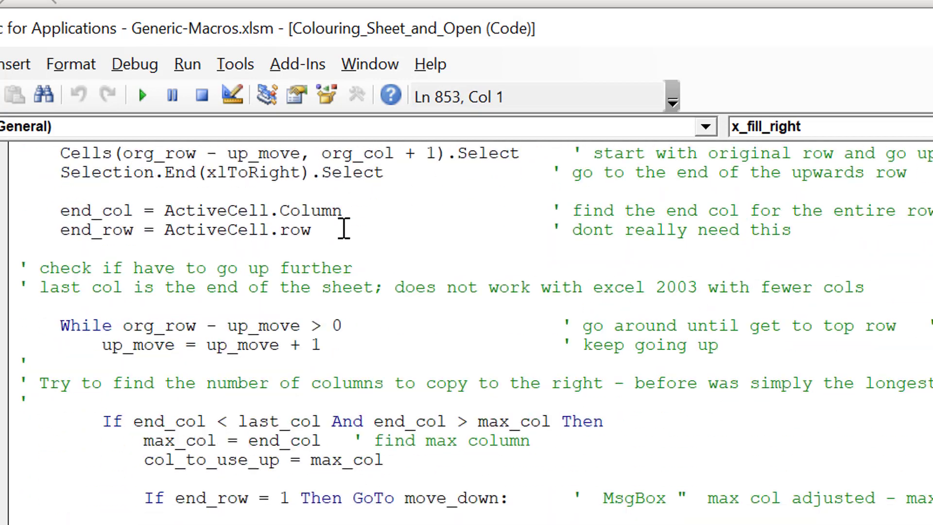
{"action": "key", "text": "Down"}
{"action": "key", "text": "Down"}
{"action": "key", "text": "Down"}
{"action": "key", "text": "Down"}
{"action": "key", "text": "Down"}
{"action": "key", "text": "Down"}
{"action": "key", "text": "Down"}
{"action": "key", "text": "Down"}
{"action": "key", "text": "Down"}
{"action": "key", "text": "Down"}
{"action": "key", "text": "Down"}
{"action": "key", "text": "Down"}
{"action": "key", "text": "Down"}
{"action": "key", "text": "Down"}
{"action": "key", "text": "Down"}
{"action": "key", "text": "Down"}
{"action": "key", "text": "Down"}
{"action": "key", "text": "Down"}
{"action": "key", "text": "Down"}
{"action": "key", "text": "Down"}
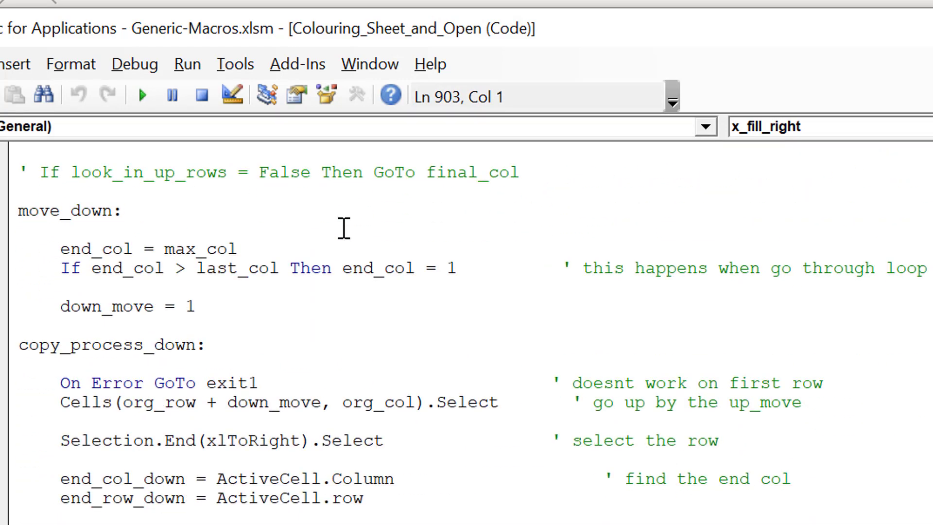
{"action": "key", "text": "Down"}
{"action": "key", "text": "Down"}
{"action": "key", "text": "Down"}
{"action": "key", "text": "Down"}
{"action": "key", "text": "Down"}
{"action": "key", "text": "Down"}
{"action": "key", "text": "Down"}
{"action": "key", "text": "Down"}
{"action": "key", "text": "Down"}
{"action": "key", "text": "Down"}
{"action": "key", "text": "Down"}
{"action": "key", "text": "Down"}
{"action": "key", "text": "Down"}
{"action": "key", "text": "Down"}
{"action": "key", "text": "Down"}
{"action": "key", "text": "Down"}
{"action": "key", "text": "Down"}
{"action": "key", "text": "Down"}
{"action": "key", "text": "Down"}
{"action": "key", "text": "Down"}
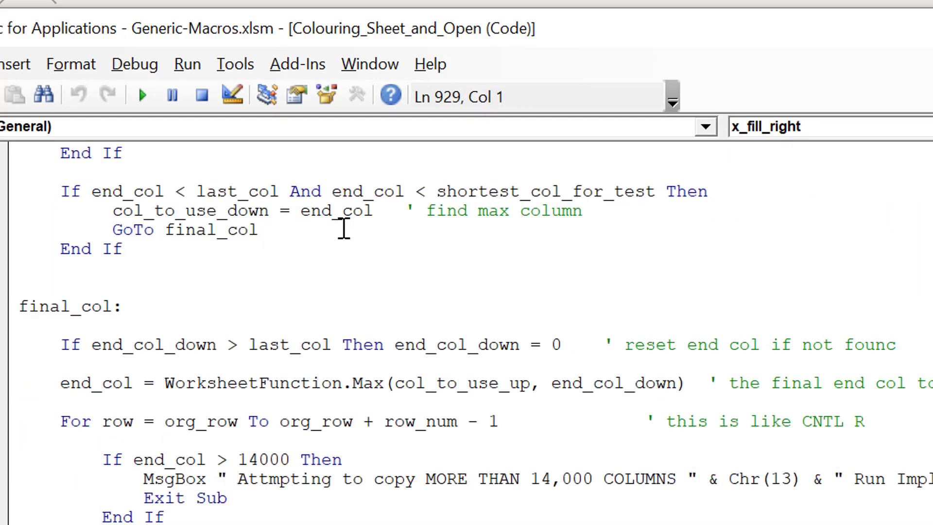
{"action": "key", "text": "Page_Up"}
{"action": "key", "text": "Page_Up"}
{"action": "key", "text": "Page_Up"}
{"action": "key", "text": "Page_Up"}
{"action": "key", "text": "Page_Up"}
{"action": "key", "text": "Page_Up"}
{"action": "key", "text": "Page_Up"}
{"action": "key", "text": "Page_Up"}
{"action": "key", "text": "Page_Up"}
{"action": "key", "text": "Page_Up"}
{"action": "key", "text": "Page_Up"}
{"action": "key", "text": "Page_Up"}
{"action": "key", "text": "Page_Up"}
{"action": "key", "text": "Page_Up"}
{"action": "key", "text": "Page_Up"}
{"action": "key", "text": "Page_Up"}
{"action": "key", "text": "Page_Up"}
{"action": "key", "text": "Page_Up"}
{"action": "key", "text": "Page_Up"}
{"action": "key", "text": "Page_Up"}
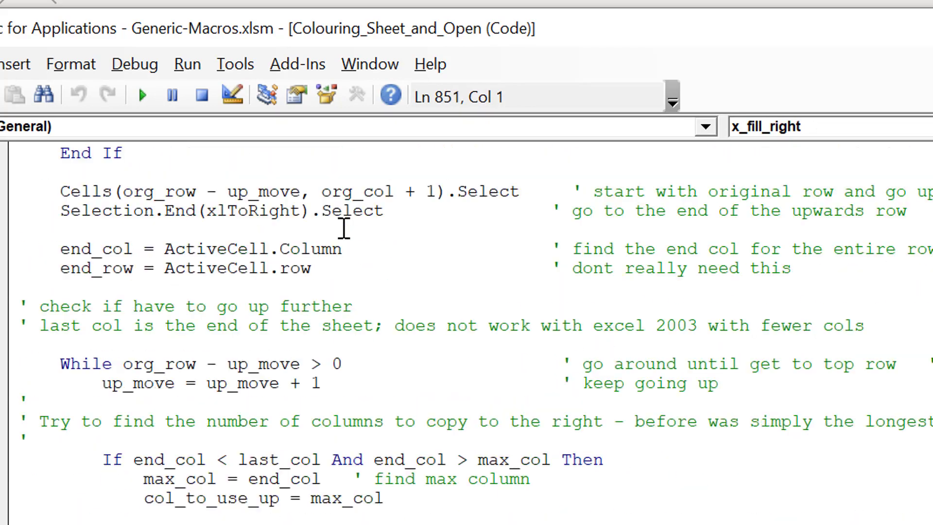
{"action": "key", "text": "Page_Up"}
{"action": "key", "text": "Down"}
{"action": "key", "text": "Down"}
{"action": "key", "text": "Down"}
{"action": "key", "text": "Down"}
{"action": "key", "text": "Down"}
{"action": "key", "text": "Down"}
{"action": "key", "text": "Down"}
{"action": "key", "text": "Down"}
{"action": "key", "text": "Down"}
{"action": "key", "text": "Down"}
{"action": "key", "text": "Down"}
{"action": "key", "text": "Down"}
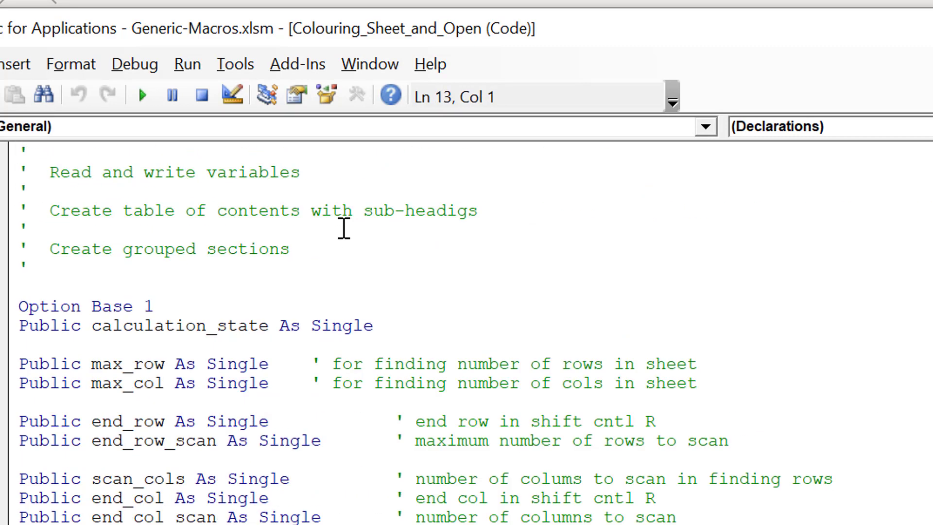
{"action": "key", "text": "Up"}
{"action": "key", "text": "Down"}
{"action": "key", "text": "Page_Down"}
{"action": "key", "text": "Page_Up"}
{"action": "key", "text": "Page_Down"}
{"action": "key", "text": "Page_Down"}
{"action": "key", "text": "Page_Down"}
{"action": "key", "text": "Page_Down"}
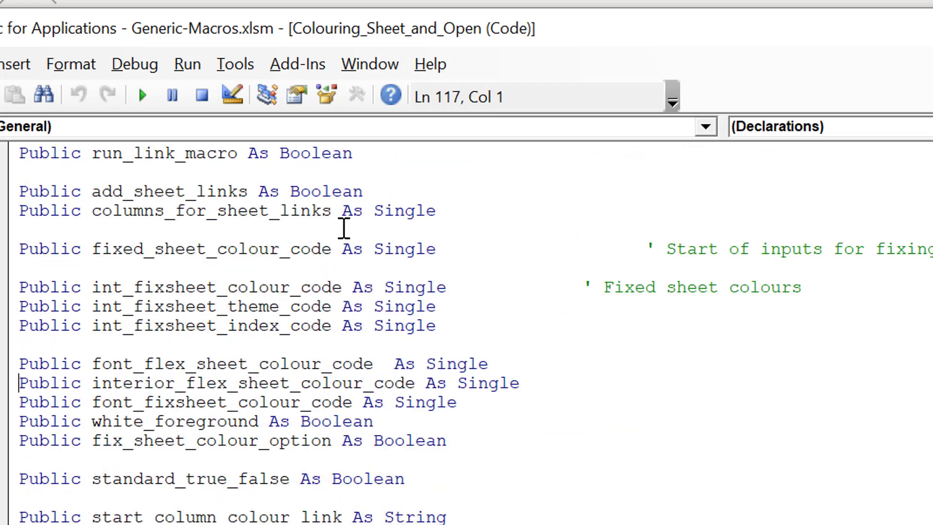
{"action": "key", "text": "Page_Up"}
{"action": "key", "text": "Page_Down"}
{"action": "key", "text": "Page_Down"}
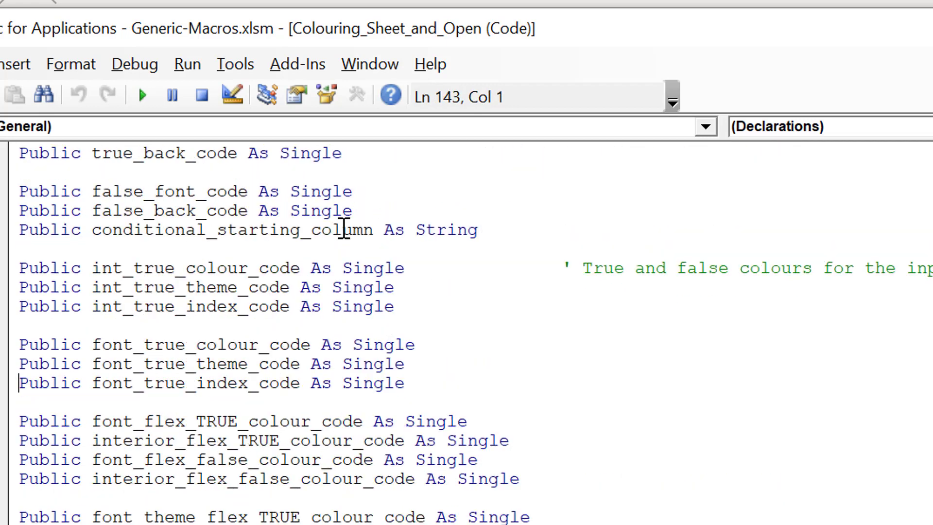
{"action": "key", "text": "Page_Down"}
{"action": "key", "text": "Page_Down"}
{"action": "key", "text": "Page_Down"}
{"action": "key", "text": "Page_Down"}
{"action": "key", "text": "Page_Down"}
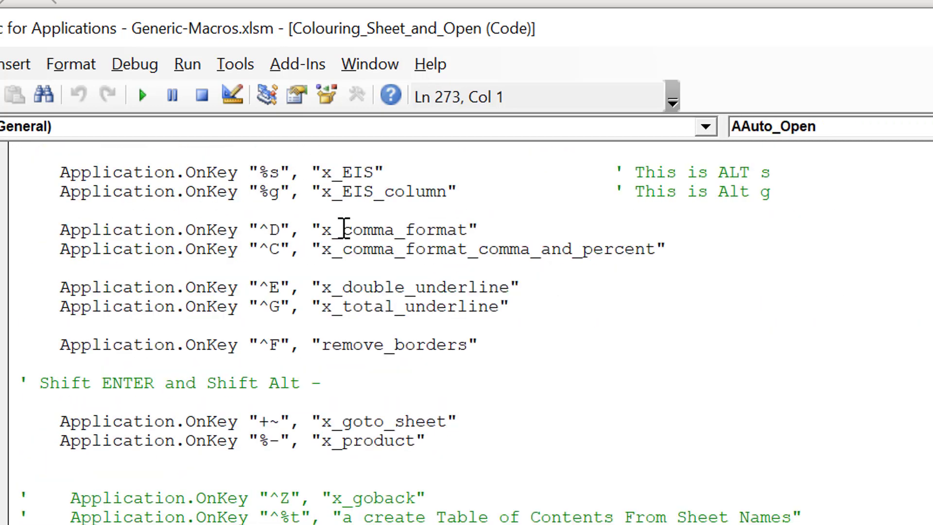
{"action": "key", "text": "Page_Down"}
{"action": "key", "text": "Page_Down"}
{"action": "key", "text": "Page_Down"}
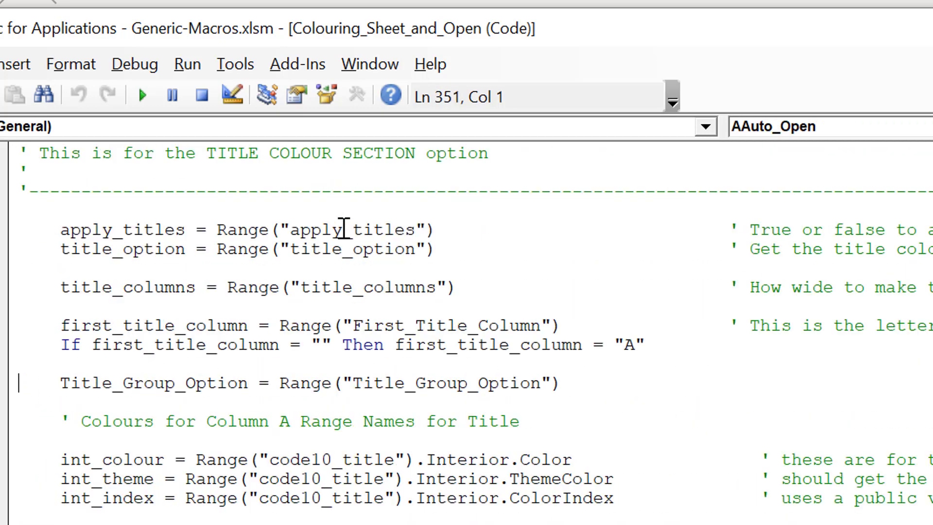
{"action": "key", "text": "Page_Down"}
{"action": "key", "text": "Page_Down"}
{"action": "key", "text": "Page_Up"}
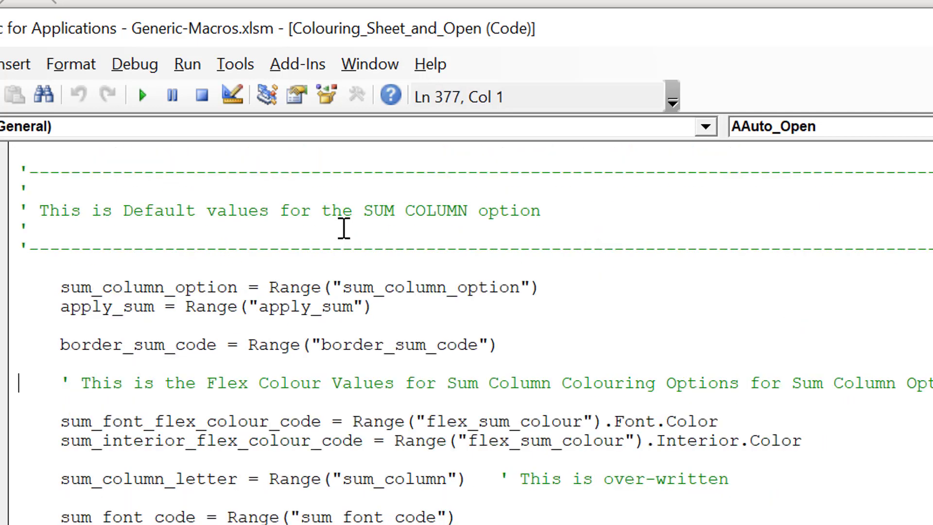
{"action": "key", "text": "Down"}
{"action": "key", "text": "Down"}
{"action": "key", "text": "Down"}
{"action": "key", "text": "Down"}
{"action": "key", "text": "Down"}
{"action": "key", "text": "Down"}
{"action": "key", "text": "Down"}
{"action": "key", "text": "Down"}
{"action": "key", "text": "Down"}
{"action": "key", "text": "Down"}
{"action": "key", "text": "Down"}
{"action": "key", "text": "Down"}
{"action": "key", "text": "Down"}
{"action": "key", "text": "Down"}
{"action": "key", "text": "Down"}
{"action": "key", "text": "Down"}
{"action": "key", "text": "Down"}
{"action": "key", "text": "Down"}
{"action": "key", "text": "Down"}
{"action": "key", "text": "Down"}
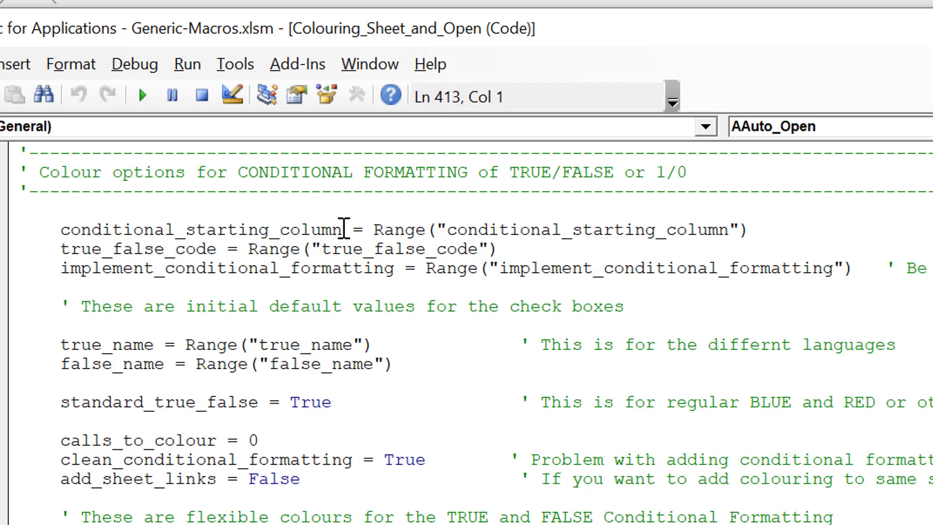
{"action": "key", "text": "Page_Up"}
{"action": "key", "text": "Page_Up"}
{"action": "key", "text": "Page_Up"}
{"action": "key", "text": "Page_Up"}
{"action": "key", "text": "Page_Up"}
{"action": "key", "text": "Page_Up"}
{"action": "key", "text": "Page_Up"}
{"action": "key", "text": "Page_Up"}
{"action": "key", "text": "Page_Up"}
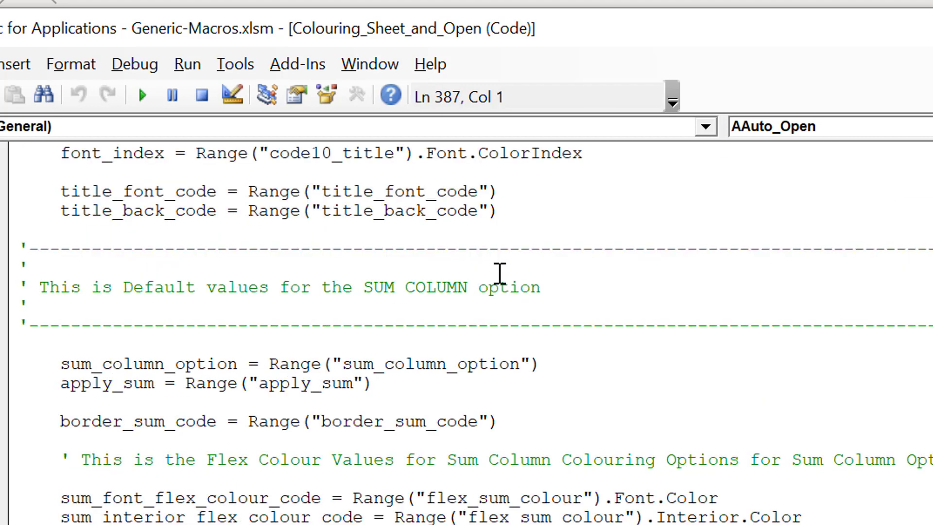
{"action": "key", "text": "ctrl+Home"}
{"action": "key", "text": "Page_Down"}
{"action": "key", "text": "Page_Down"}
{"action": "key", "text": "Page_Down"}
{"action": "key", "text": "Page_Down"}
{"action": "key", "text": "Page_Down"}
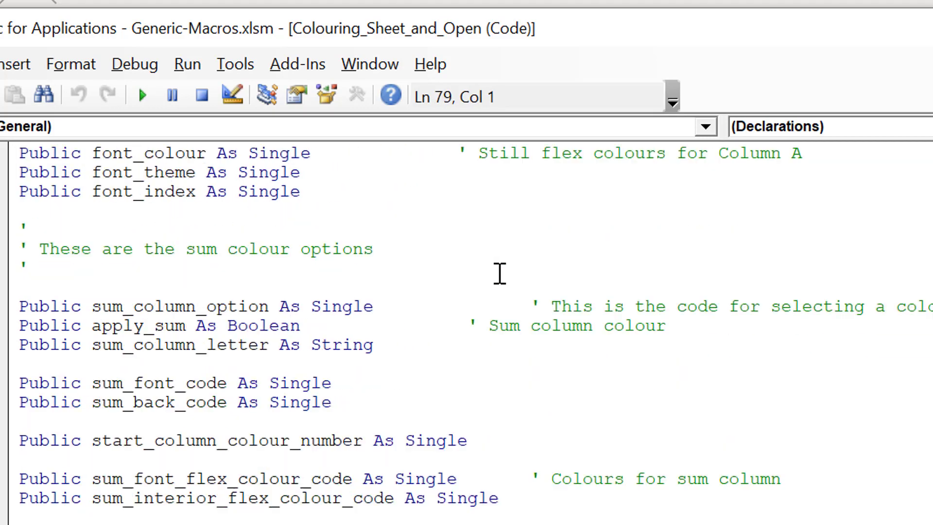
{"action": "key", "text": "Page_Down"}
{"action": "key", "text": "Page_Down"}
{"action": "key", "text": "Page_Down"}
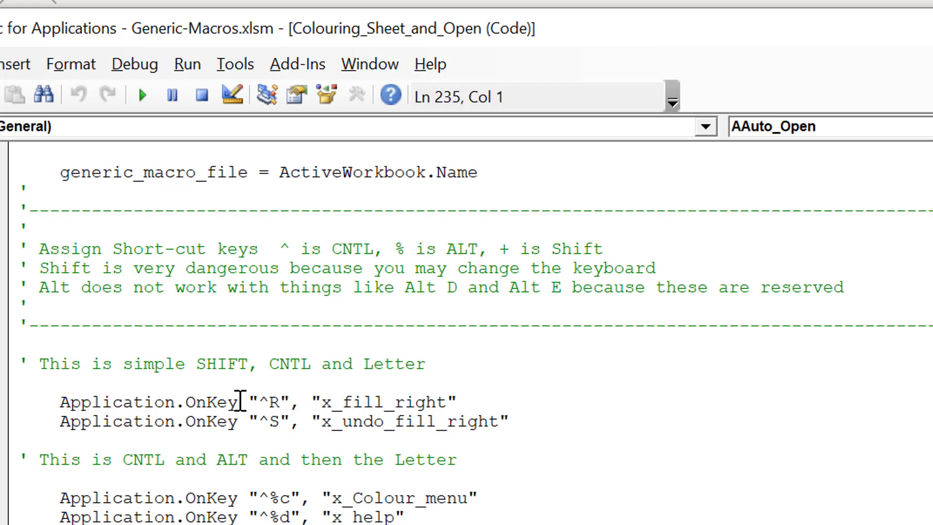
{"action": "key", "text": "Down"}
{"action": "key", "text": "Down"}
{"action": "key", "text": "Down"}
{"action": "key", "text": "Down"}
{"action": "key", "text": "Down"}
{"action": "key", "text": "Down"}
{"action": "key", "text": "Down"}
{"action": "key", "text": "Down"}
{"action": "key", "text": "Down"}
{"action": "key", "text": "Down"}
{"action": "key", "text": "Down"}
{"action": "key", "text": "Down"}
{"action": "key", "text": "Down"}
{"action": "key", "text": "Down"}
{"action": "key", "text": "Down"}
{"action": "key", "text": "Down"}
{"action": "key", "text": "Down"}
{"action": "key", "text": "Down"}
{"action": "key", "text": "Down"}
{"action": "key", "text": "Down"}
{"action": "key", "text": "Down"}
{"action": "key", "text": "Down"}
{"action": "key", "text": "Down"}
{"action": "key", "text": "Down"}
{"action": "key", "text": "Down"}
{"action": "key", "text": "Down"}
{"action": "key", "text": "Down"}
{"action": "key", "text": "Down"}
{"action": "key", "text": "Down"}
{"action": "key", "text": "Down"}
{"action": "key", "text": "Down"}
{"action": "key", "text": "Down"}
{"action": "key", "text": "Down"}
{"action": "key", "text": "Down"}
{"action": "key", "text": "Down"}
{"action": "key", "text": "Down"}
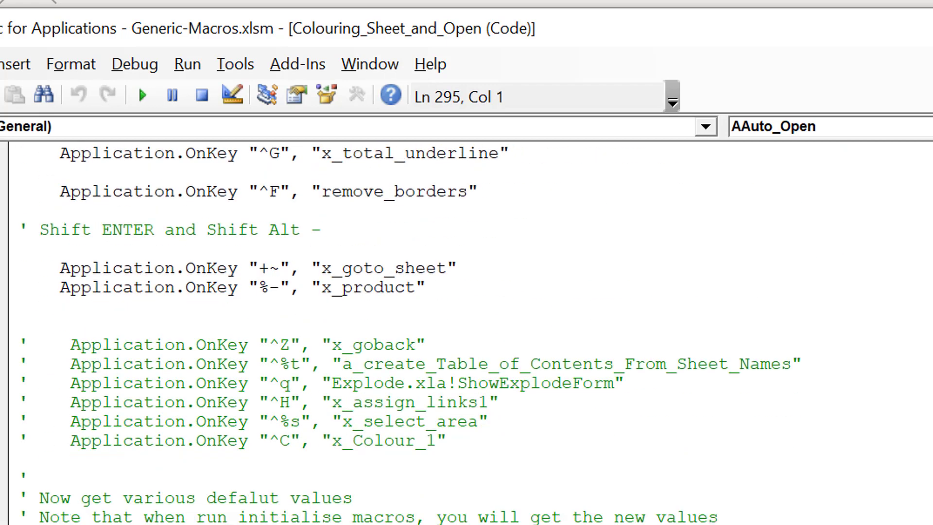
{"action": "key", "text": "Down"}
{"action": "key", "text": "Down"}
{"action": "key", "text": "Down"}
{"action": "key", "text": "Down"}
{"action": "key", "text": "Down"}
{"action": "key", "text": "Down"}
{"action": "key", "text": "Down"}
{"action": "key", "text": "Down"}
{"action": "key", "text": "Down"}
{"action": "key", "text": "Down"}
{"action": "key", "text": "Down"}
{"action": "key", "text": "Down"}
{"action": "key", "text": "Down"}
{"action": "key", "text": "Down"}
{"action": "key", "text": "Down"}
{"action": "key", "text": "Down"}
{"action": "key", "text": "Down"}
{"action": "key", "text": "Down"}
{"action": "key", "text": "Down"}
{"action": "key", "text": "Down"}
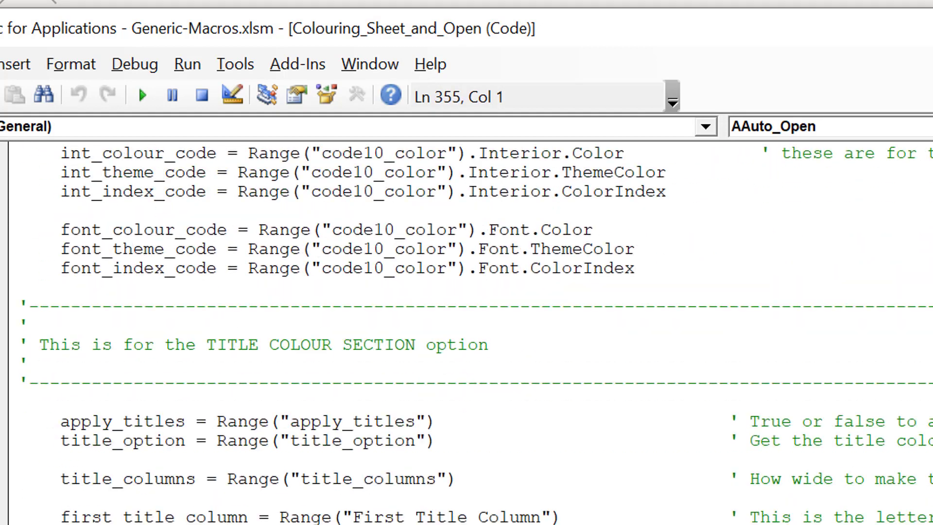
{"action": "key", "text": "Page_Down"}
{"action": "key", "text": "Page_Down"}
{"action": "key", "text": "Page_Down"}
{"action": "key", "text": "Page_Down"}
{"action": "key", "text": "Page_Down"}
{"action": "key", "text": "Page_Down"}
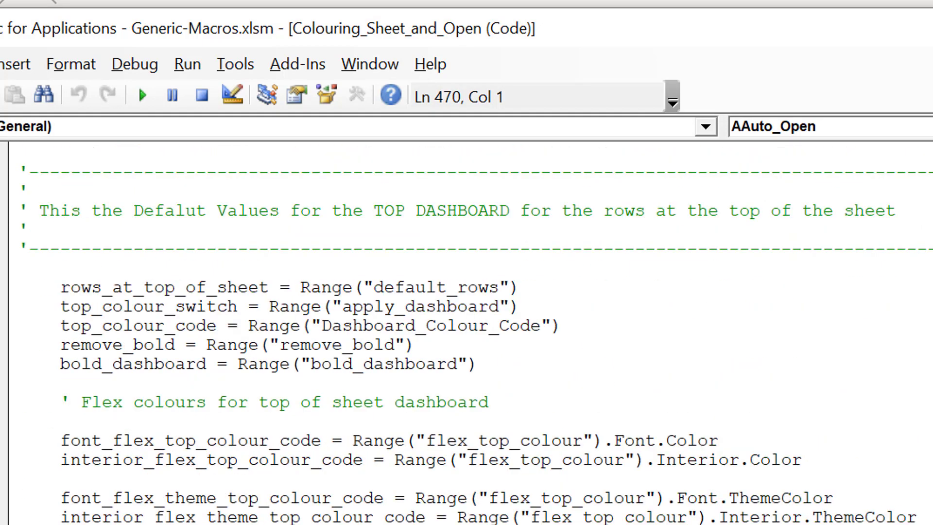
{"action": "key", "text": "Down"}
{"action": "key", "text": "Down"}
{"action": "key", "text": "Down"}
{"action": "key", "text": "Down"}
{"action": "key", "text": "Down"}
{"action": "key", "text": "Down"}
{"action": "key", "text": "Down"}
{"action": "key", "text": "Down"}
{"action": "key", "text": "Down"}
{"action": "key", "text": "Down"}
{"action": "key", "text": "Down"}
{"action": "key", "text": "Down"}
{"action": "key", "text": "Down"}
{"action": "key", "text": "Down"}
{"action": "key", "text": "Down"}
{"action": "key", "text": "Down"}
{"action": "key", "text": "Down"}
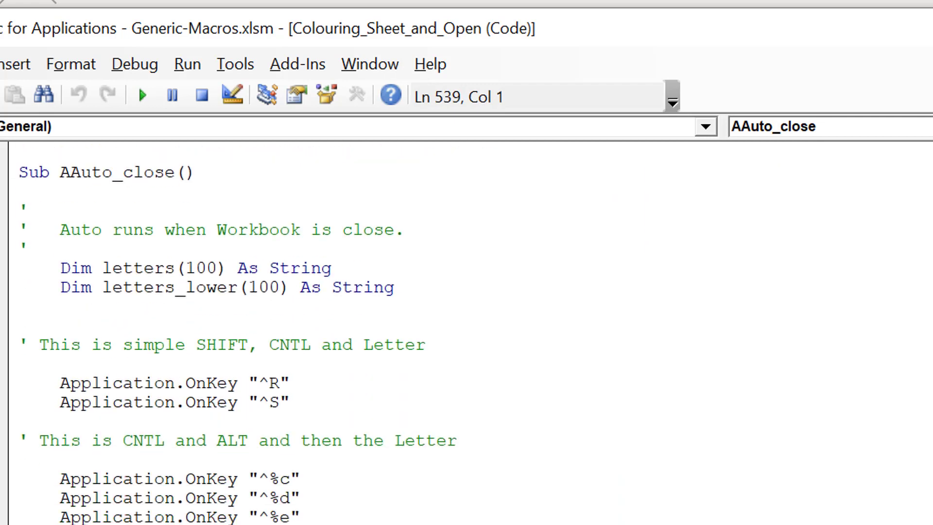
{"action": "key", "text": "Up"}
{"action": "key", "text": "Up"}
{"action": "key", "text": "Up"}
{"action": "key", "text": "Up"}
{"action": "key", "text": "Up"}
{"action": "key", "text": "Up"}
{"action": "key", "text": "Up"}
{"action": "key", "text": "Up"}
{"action": "key", "text": "Up"}
{"action": "key", "text": "Up"}
{"action": "key", "text": "Up"}
{"action": "key", "text": "Up"}
{"action": "key", "text": "Left"}
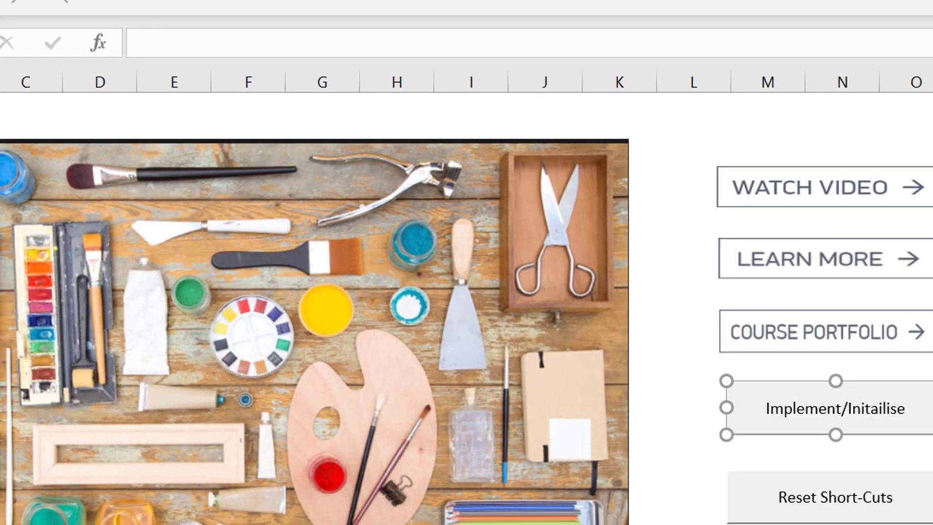
Reset the custom macro shortcut keys with the Reset Short-Cuts button.
{"action": "left_click", "coordinate": [694, 491]}
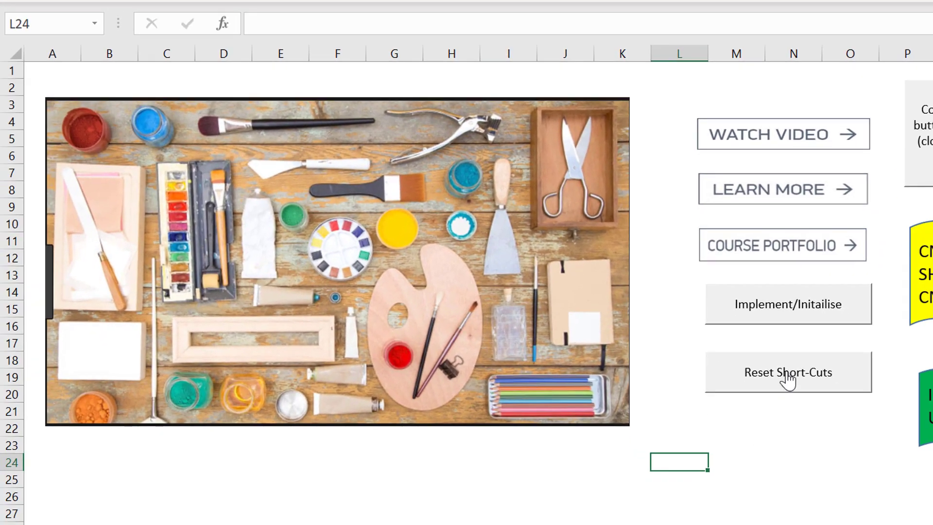
{"action": "left_click", "coordinate": [785, 373]}
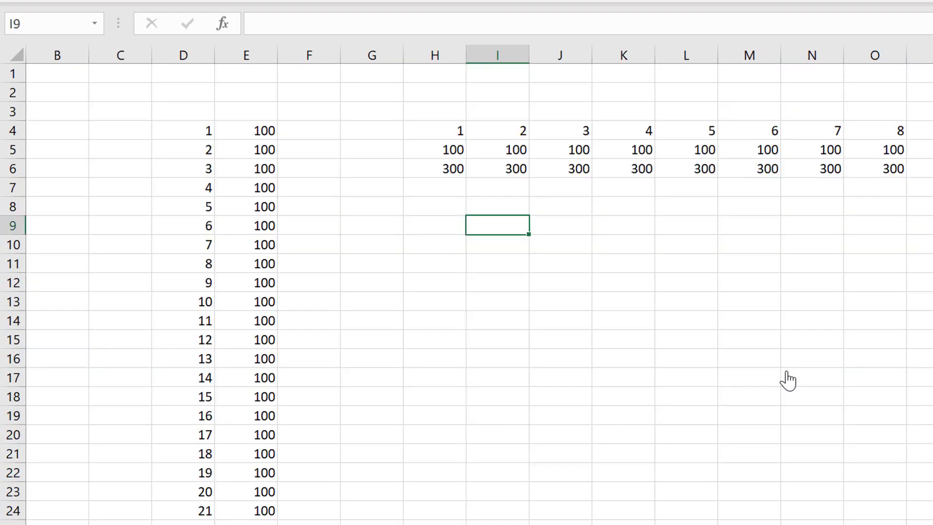
{"action": "key", "text": "Up"}
{"action": "key", "text": "Up"}
{"action": "key", "text": "Left"}
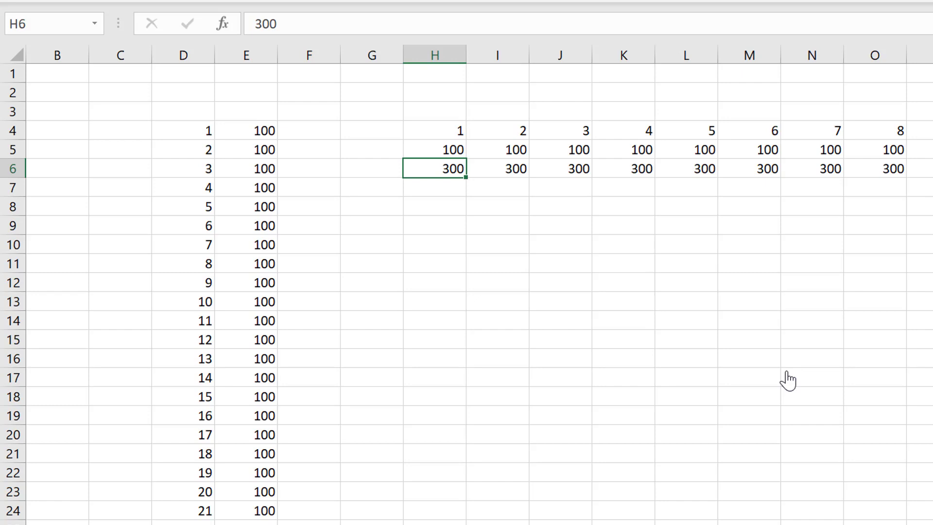
{"action": "left_click", "coordinate": [786, 372]}
{"action": "left_click", "coordinate": [780, 371]}
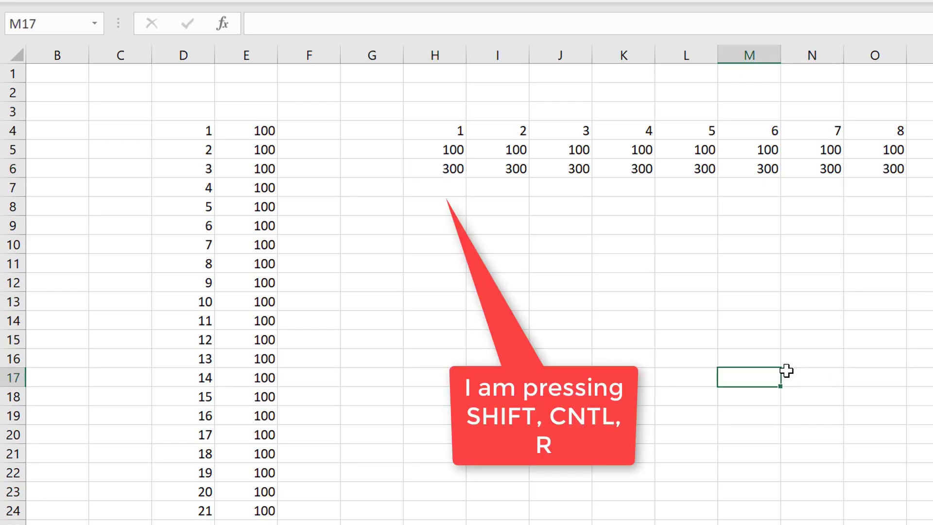
Select the first 300 in row 6 to test the Shift+Ctrl+R fill-right.
{"action": "key", "text": "Left"}
{"action": "key", "text": "Left"}
{"action": "key", "text": "Left"}
{"action": "key", "text": "Left"}
{"action": "key", "text": "Left"}
{"action": "key", "text": "Left"}
{"action": "key", "text": "Left"}
{"action": "key", "text": "Left"}
{"action": "key", "text": "Left"}
{"action": "left_click", "coordinate": [441, 169]}
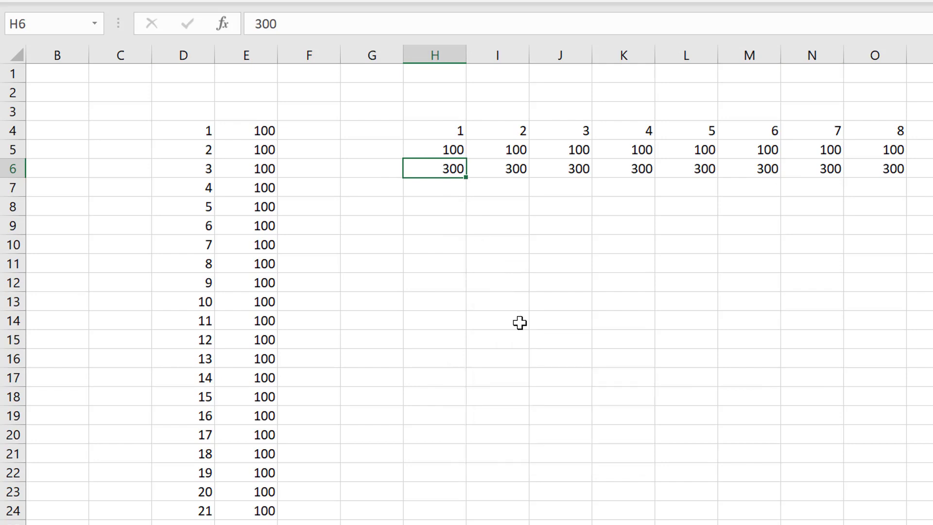
{"action": "left_click", "coordinate": [391, 252]}
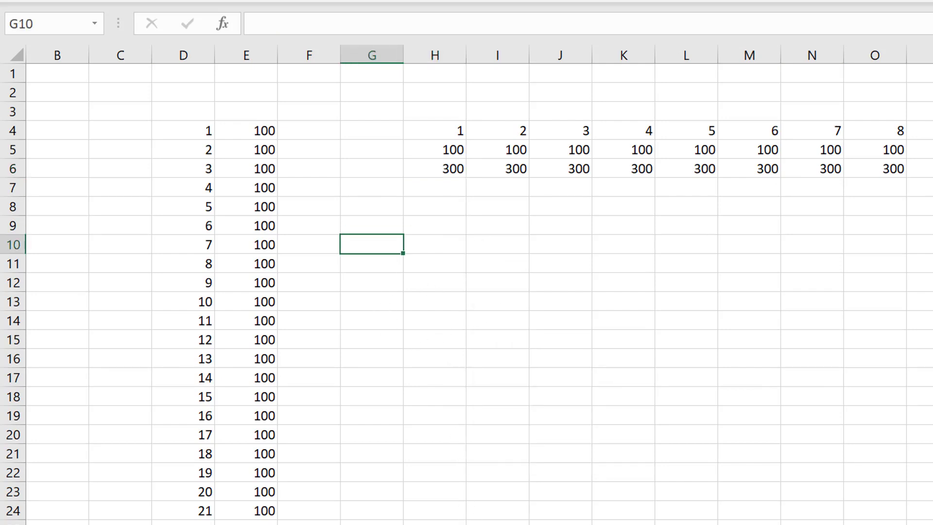
{"action": "mouse_move", "coordinate": [525, 524]}
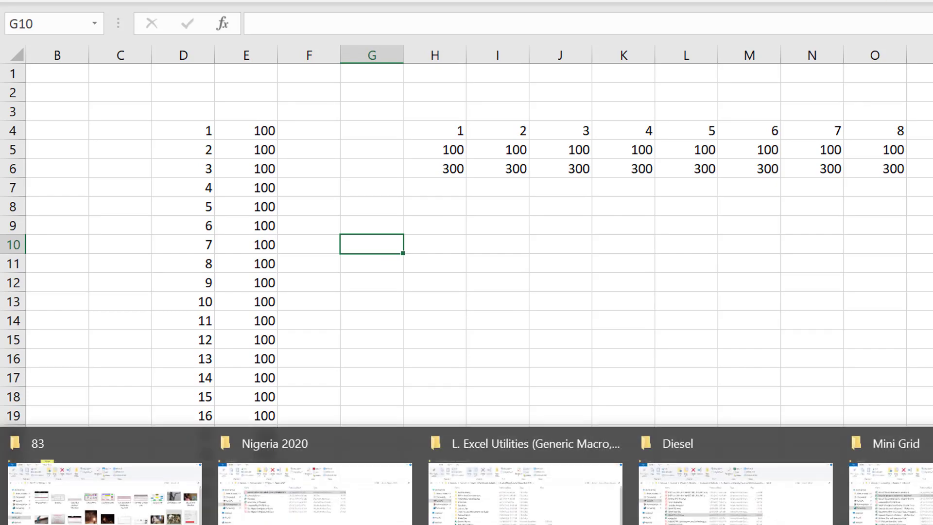
Open the Shift CNTL R Macro workbook and browse edbodmer.com's Copy to the Right (SHIFT,CNTL,R) page.
{"action": "left_click", "coordinate": [529, 512]}
{"action": "double_click", "coordinate": [227, 480]}
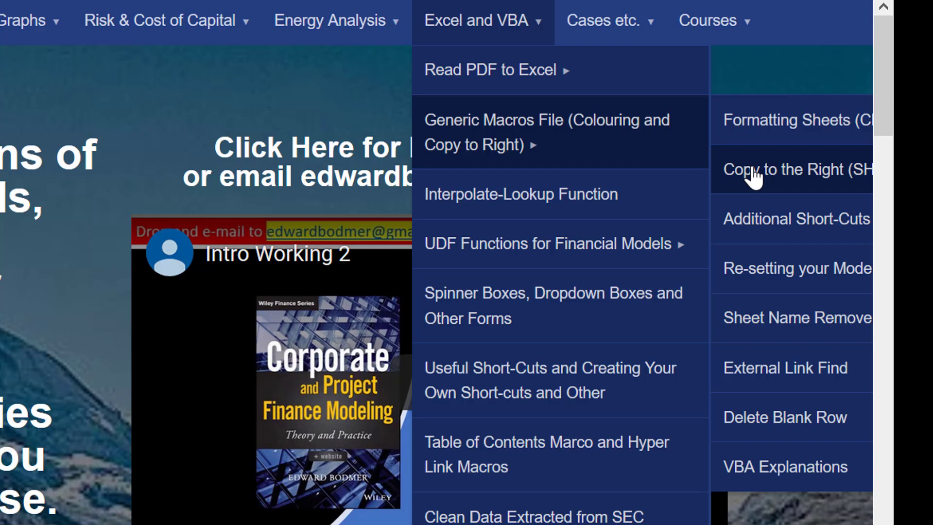
{"action": "left_click", "coordinate": [753, 168]}
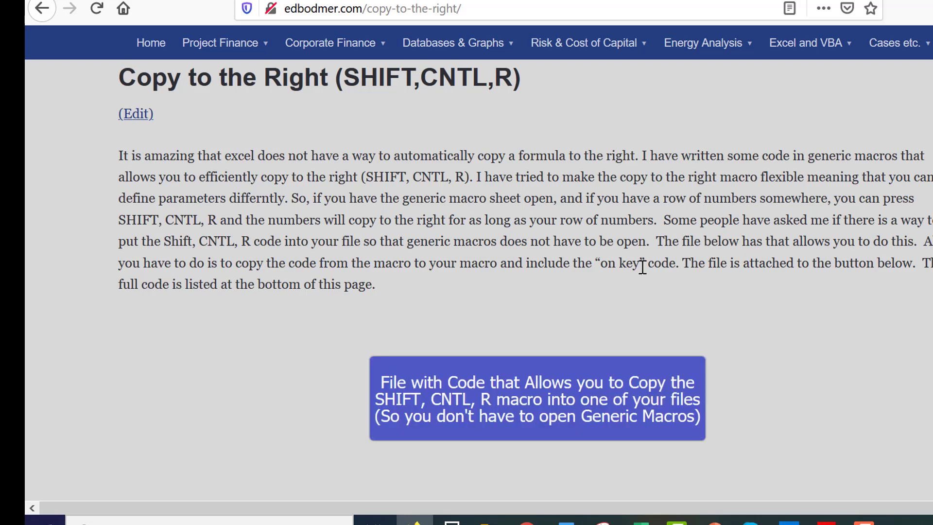
{"action": "scroll", "coordinate": [861, 335], "scroll_direction": "down", "scroll_amount": 15}
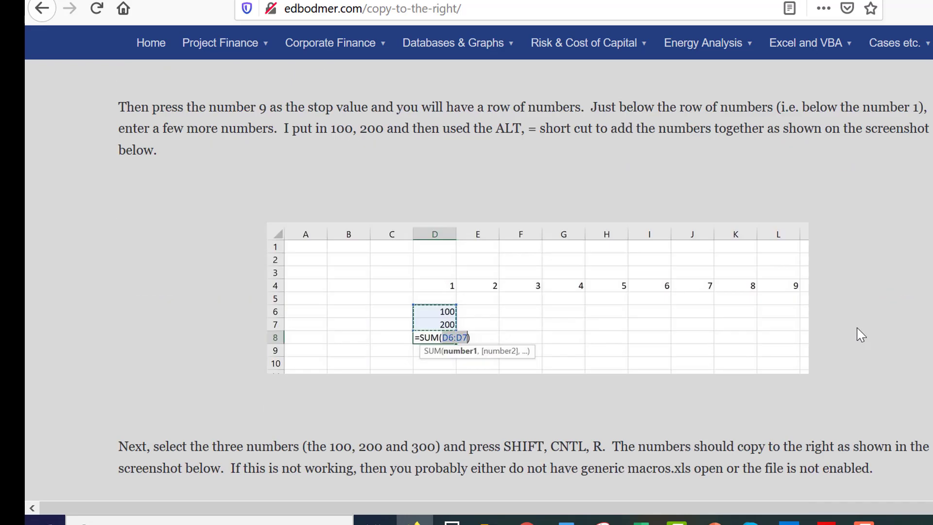
{"action": "scroll", "coordinate": [862, 334], "scroll_direction": "up", "scroll_amount": 8}
{"action": "scroll", "coordinate": [862, 335], "scroll_direction": "down", "scroll_amount": 15}
{"action": "scroll", "coordinate": [858, 336], "scroll_direction": "down", "scroll_amount": 15}
{"action": "scroll", "coordinate": [859, 336], "scroll_direction": "up", "scroll_amount": 20}
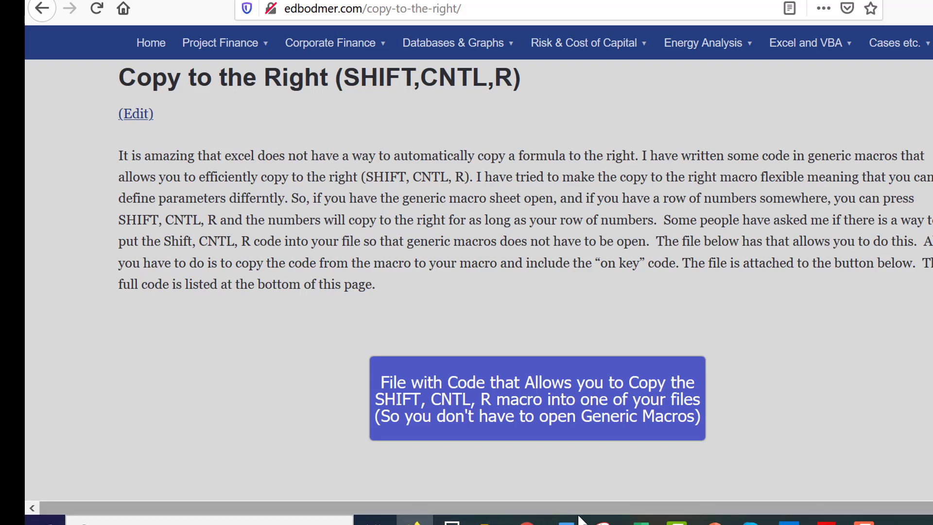
In the Shift CNTL R Macro workbook, open the code of the SHIFT, CNTL, R activation button's macro.
{"action": "mouse_move", "coordinate": [638, 519]}
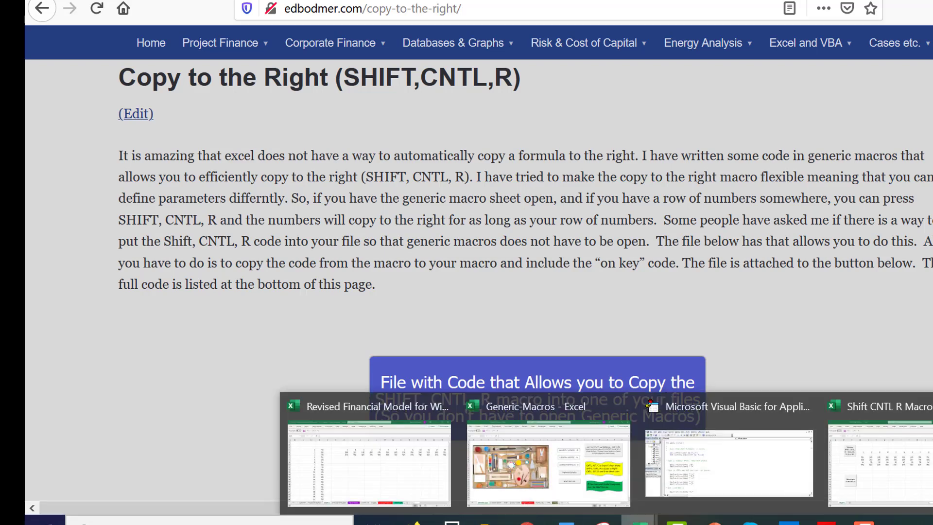
{"action": "left_click", "coordinate": [883, 489]}
{"action": "left_click", "coordinate": [403, 291]}
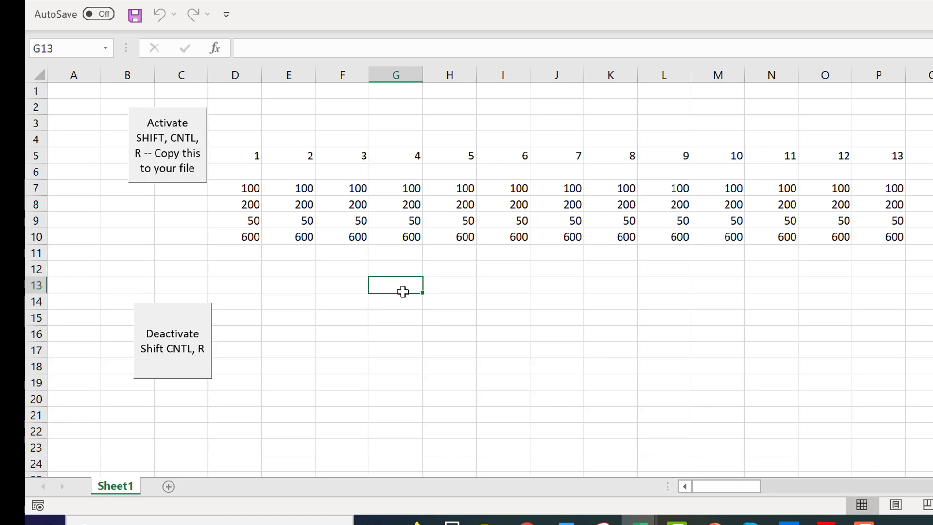
{"action": "right_click", "coordinate": [153, 143]}
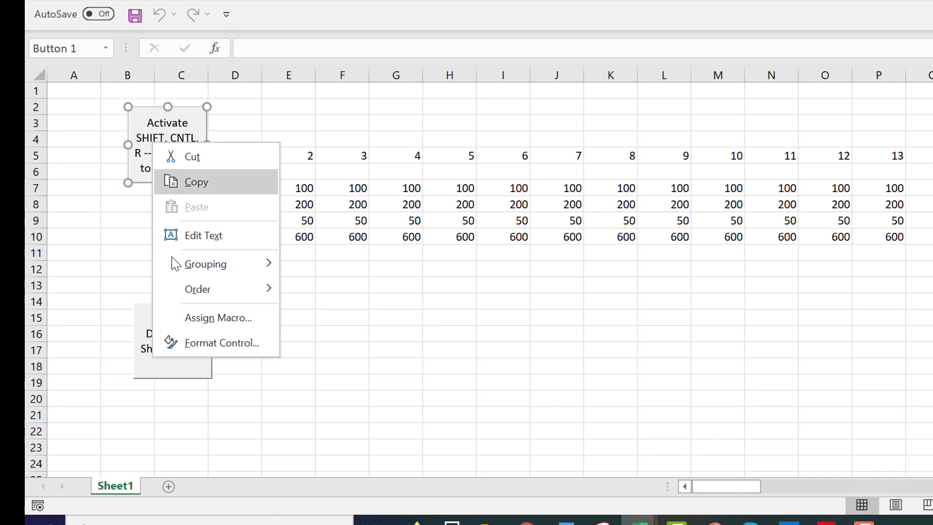
{"action": "left_click", "coordinate": [191, 321]}
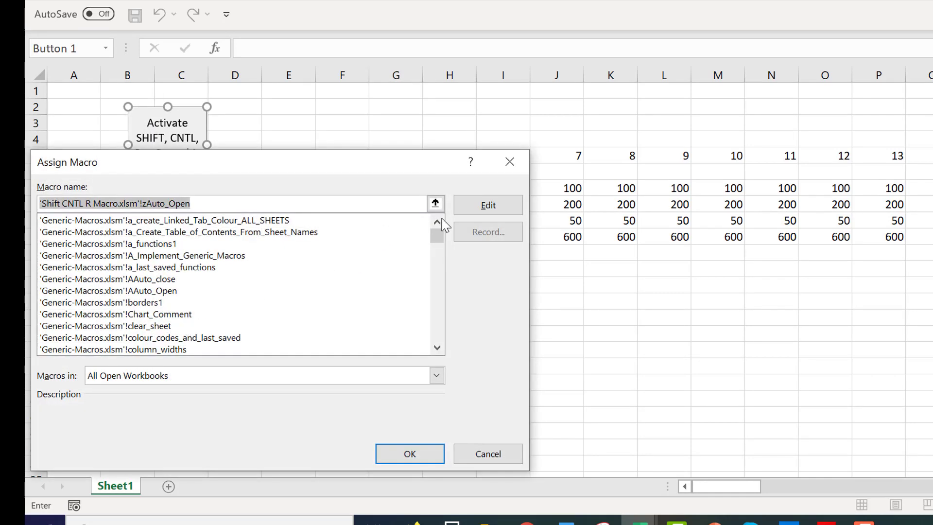
{"action": "left_click", "coordinate": [491, 204]}
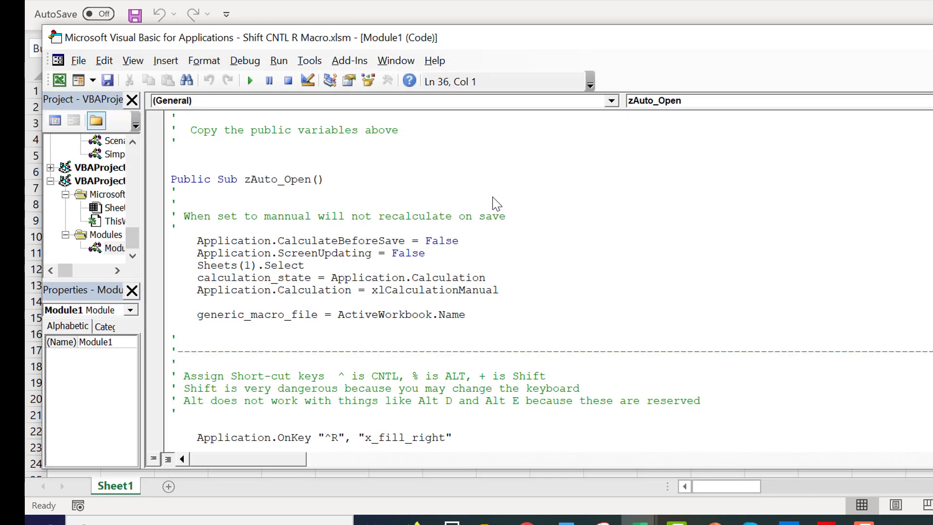
Select and copy the entire module code through x_fill_right, then close the VBA editor.
{"action": "key", "text": "ctrl+Home"}
{"action": "key", "text": "shift+Down"}
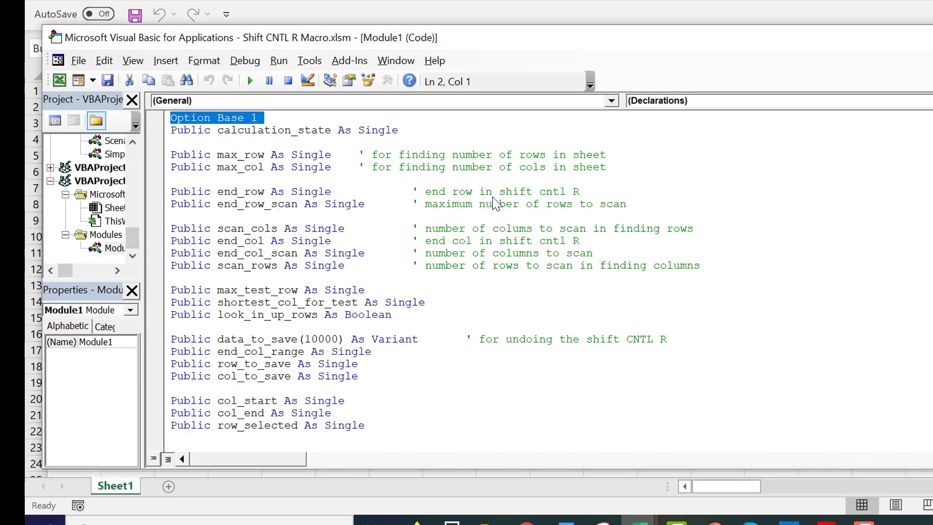
{"action": "key", "text": "shift+Down"}
{"action": "key", "text": "shift+Down"}
{"action": "key", "text": "shift+Down"}
{"action": "key", "text": "shift+Down"}
{"action": "key", "text": "shift+Down"}
{"action": "key", "text": "shift+Down"}
{"action": "key", "text": "shift+Down"}
{"action": "key", "text": "shift+Down"}
{"action": "key", "text": "shift+Down"}
{"action": "key", "text": "shift+Down"}
{"action": "key", "text": "shift+Down"}
{"action": "key", "text": "shift+Down"}
{"action": "key", "text": "shift+Down"}
{"action": "key", "text": "shift+Down"}
{"action": "key", "text": "shift+Down"}
{"action": "key", "text": "shift+Down"}
{"action": "key", "text": "shift+Down"}
{"action": "key", "text": "shift+Down"}
{"action": "key", "text": "shift+Down"}
{"action": "key", "text": "shift+Down"}
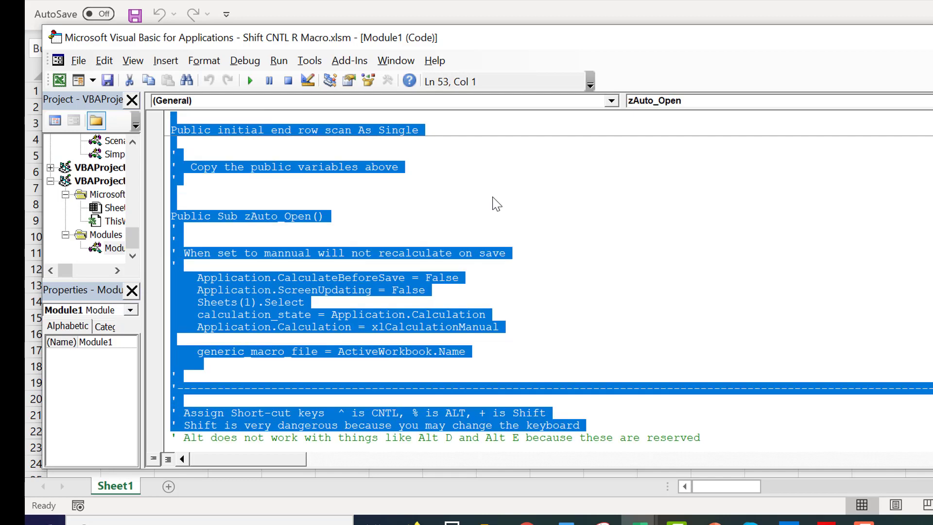
{"action": "key", "text": "shift+Up"}
{"action": "key", "text": "shift+Up"}
{"action": "key", "text": "shift+Up"}
{"action": "key", "text": "shift+Up"}
{"action": "key", "text": "shift+Up"}
{"action": "key", "text": "shift+Up"}
{"action": "key", "text": "shift+Up"}
{"action": "key", "text": "shift+Up"}
{"action": "key", "text": "shift+Up"}
{"action": "key", "text": "shift+Up"}
{"action": "key", "text": "shift+Up"}
{"action": "key", "text": "shift+Down"}
{"action": "key", "text": "shift+Down"}
{"action": "key", "text": "shift+Down"}
{"action": "key", "text": "shift+Down"}
{"action": "key", "text": "shift+Down"}
{"action": "key", "text": "shift+Down"}
{"action": "key", "text": "shift+Down"}
{"action": "key", "text": "shift+Down"}
{"action": "key", "text": "shift+Down"}
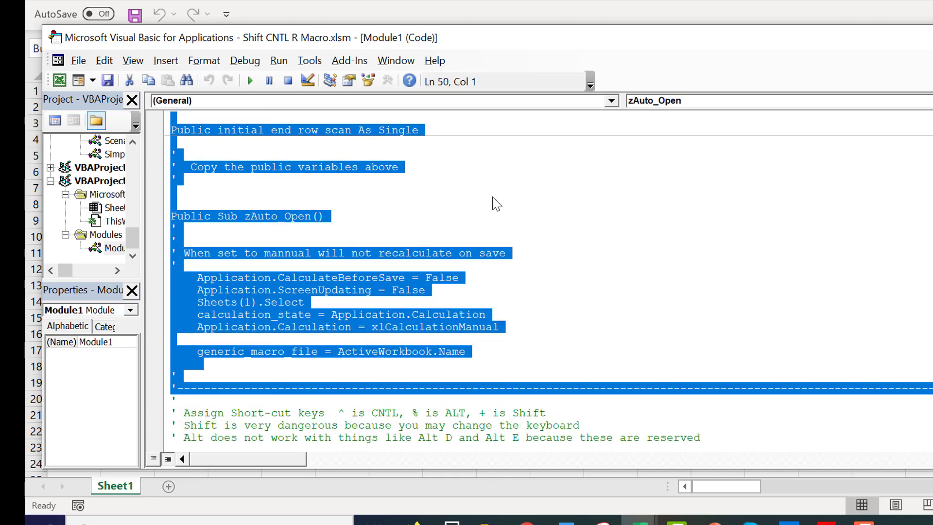
{"action": "key", "text": "shift+Down"}
{"action": "key", "text": "shift+Down"}
{"action": "key", "text": "shift+Down"}
{"action": "key", "text": "shift+Down"}
{"action": "key", "text": "shift+Down"}
{"action": "key", "text": "shift+Down"}
{"action": "key", "text": "shift+Down"}
{"action": "key", "text": "shift+Down"}
{"action": "key", "text": "shift+Down"}
{"action": "key", "text": "shift+Down"}
{"action": "key", "text": "shift+Down"}
{"action": "key", "text": "shift+Down"}
{"action": "key", "text": "shift+Down"}
{"action": "key", "text": "shift+Down"}
{"action": "key", "text": "shift+Down"}
{"action": "key", "text": "shift+Down"}
{"action": "key", "text": "shift+Down"}
{"action": "key", "text": "shift+Down"}
{"action": "key", "text": "shift+Down"}
{"action": "key", "text": "shift+Down"}
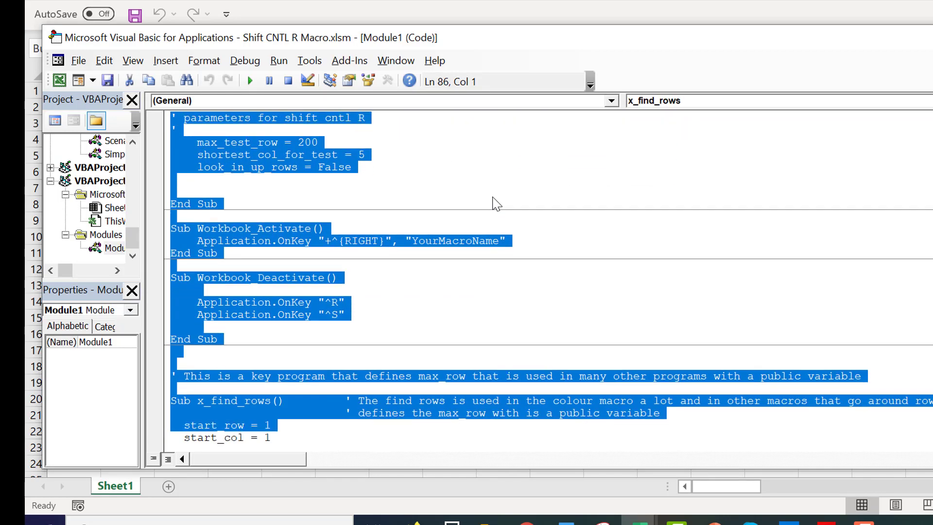
{"action": "key", "text": "shift+Down"}
{"action": "key", "text": "shift+Down"}
{"action": "key", "text": "shift+Down"}
{"action": "key", "text": "shift+Down"}
{"action": "key", "text": "shift+Down"}
{"action": "key", "text": "shift+Down"}
{"action": "key", "text": "shift+Down"}
{"action": "key", "text": "shift+Down"}
{"action": "key", "text": "shift+Down"}
{"action": "key", "text": "shift+Down"}
{"action": "key", "text": "shift+Down"}
{"action": "key", "text": "shift+Down"}
{"action": "key", "text": "shift+Down"}
{"action": "key", "text": "shift+Down"}
{"action": "key", "text": "shift+Down"}
{"action": "key", "text": "shift+Down"}
{"action": "key", "text": "shift+Down"}
{"action": "key", "text": "shift+Down"}
{"action": "key", "text": "shift+Down"}
{"action": "key", "text": "shift+Down"}
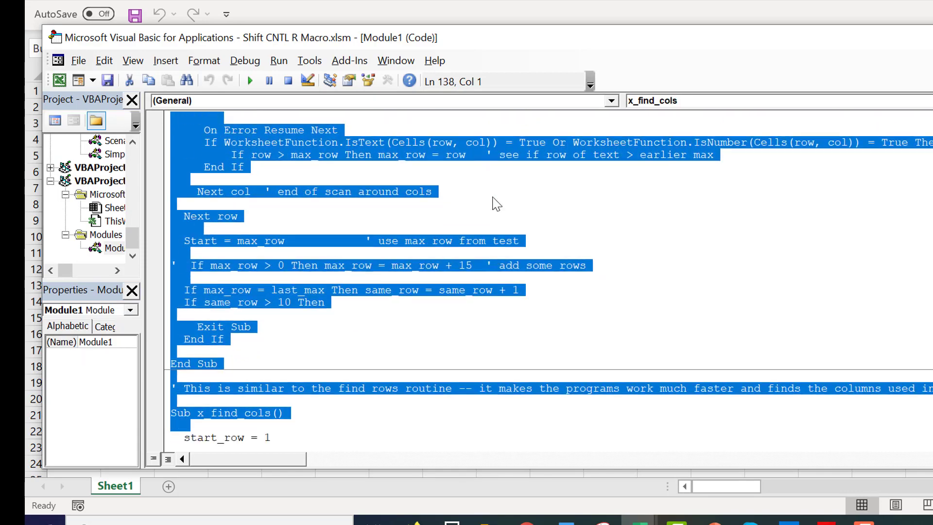
{"action": "key", "text": "shift+Down"}
{"action": "key", "text": "shift+Down"}
{"action": "key", "text": "shift+Down"}
{"action": "key", "text": "shift+Down"}
{"action": "key", "text": "shift+Down"}
{"action": "key", "text": "shift+Down"}
{"action": "key", "text": "shift+Down"}
{"action": "key", "text": "shift+Down"}
{"action": "key", "text": "shift+Down"}
{"action": "key", "text": "shift+Down"}
{"action": "key", "text": "shift+Down"}
{"action": "key", "text": "shift+Down"}
{"action": "key", "text": "shift+Down"}
{"action": "key", "text": "shift+Down"}
{"action": "key", "text": "shift+Down"}
{"action": "key", "text": "shift+Down"}
{"action": "key", "text": "shift+Down"}
{"action": "key", "text": "shift+Down"}
{"action": "key", "text": "shift+Down"}
{"action": "key", "text": "shift+Down"}
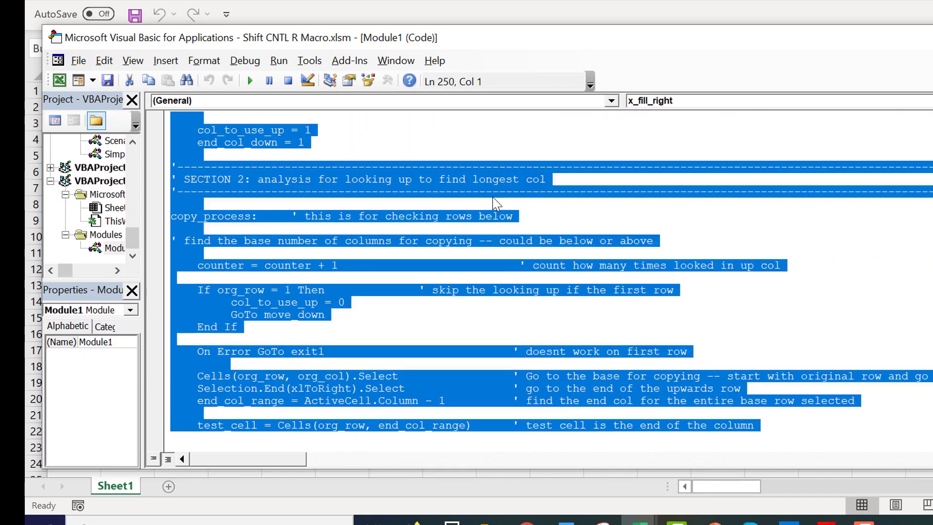
{"action": "key", "text": "shift+Down"}
{"action": "key", "text": "shift+Down"}
{"action": "key", "text": "shift+Down"}
{"action": "key", "text": "shift+Down"}
{"action": "key", "text": "shift+Down"}
{"action": "key", "text": "shift+Down"}
{"action": "key", "text": "shift+Down"}
{"action": "key", "text": "shift+Down"}
{"action": "key", "text": "shift+Down"}
{"action": "key", "text": "shift+Down"}
{"action": "key", "text": "shift+Down"}
{"action": "key", "text": "shift+Down"}
{"action": "key", "text": "shift+Down"}
{"action": "key", "text": "shift+Down"}
{"action": "key", "text": "shift+Down"}
{"action": "key", "text": "shift+Down"}
{"action": "key", "text": "shift+Down"}
{"action": "key", "text": "shift+Down"}
{"action": "key", "text": "shift+Down"}
{"action": "key", "text": "shift+Down"}
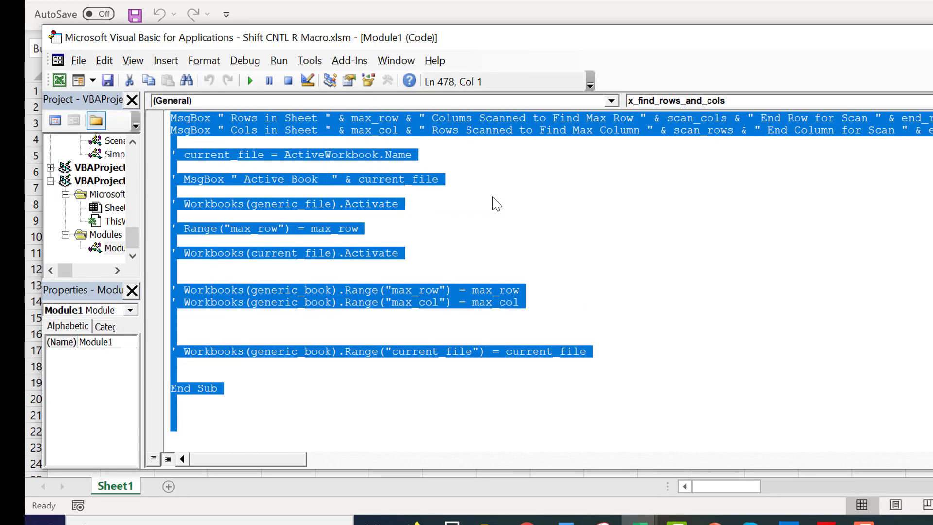
{"action": "key", "text": "ctrl+c"}
{"action": "key", "text": "alt+q"}
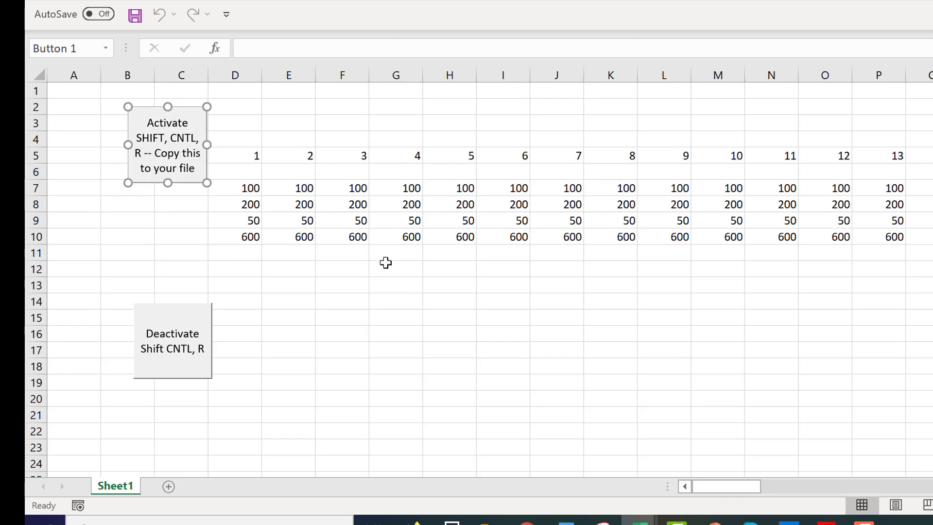
Switch to the Solar Supplier model workbook with G10 active.
{"action": "key", "text": "alt+Tab"}
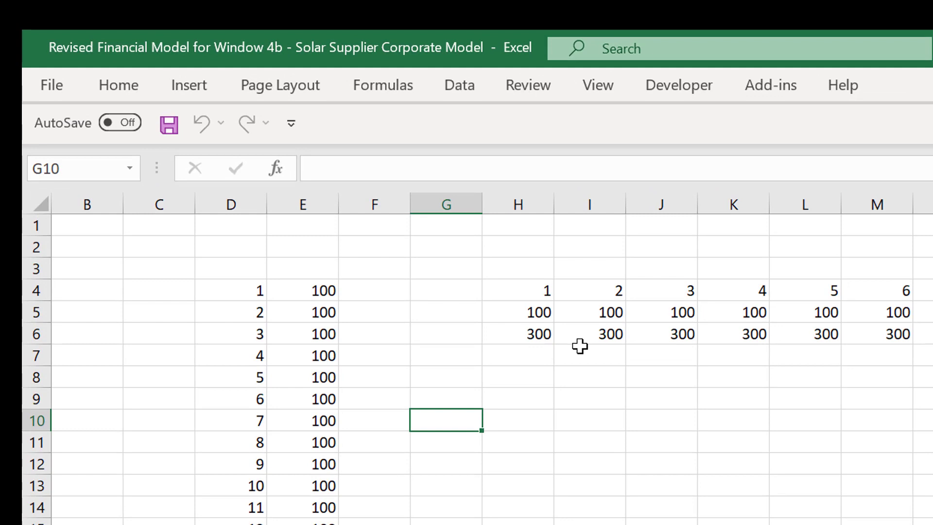
{"action": "key", "text": "Left"}
{"action": "key", "text": "Right"}
{"action": "key", "text": "alt+F8"}
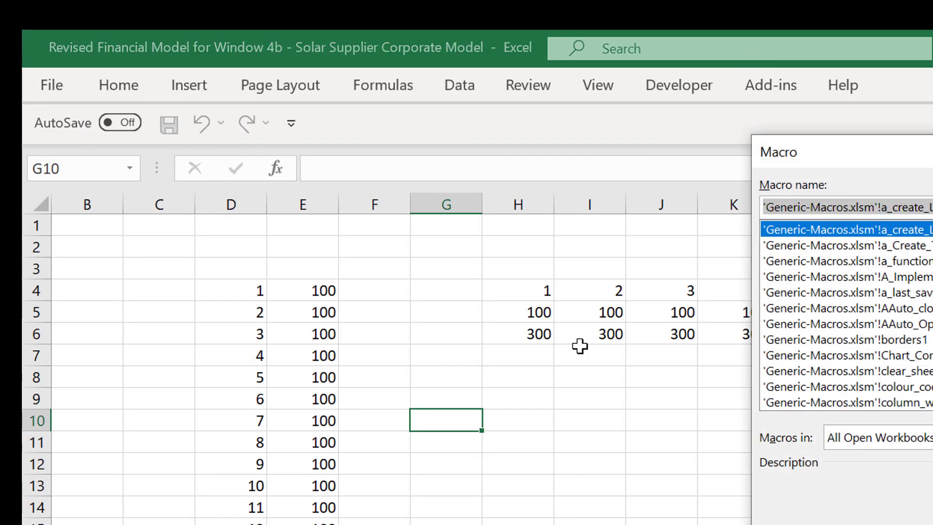
{"action": "key", "text": "Escape"}
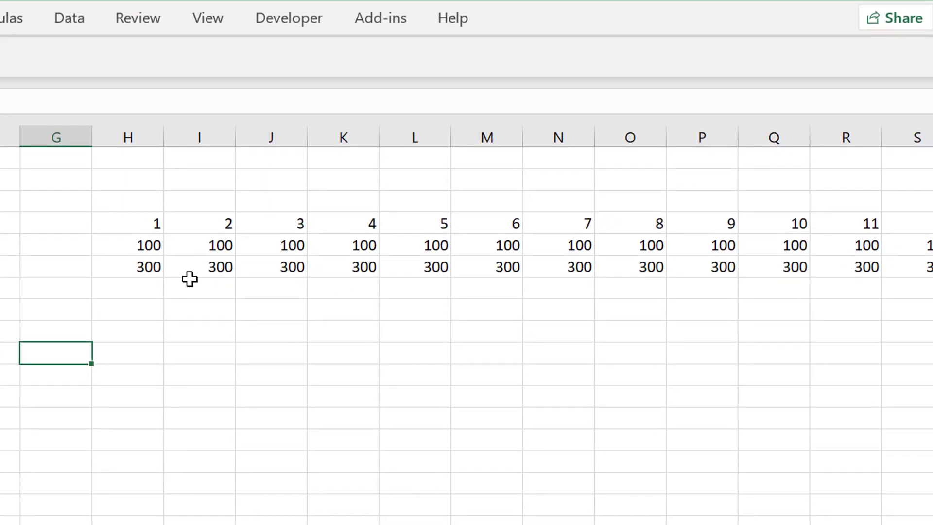
Open the Macro dialog, restrict it to This Workbook, and select goalseek1.
{"action": "key", "text": "alt+F8"}
{"action": "left_click", "coordinate": [189, 279]}
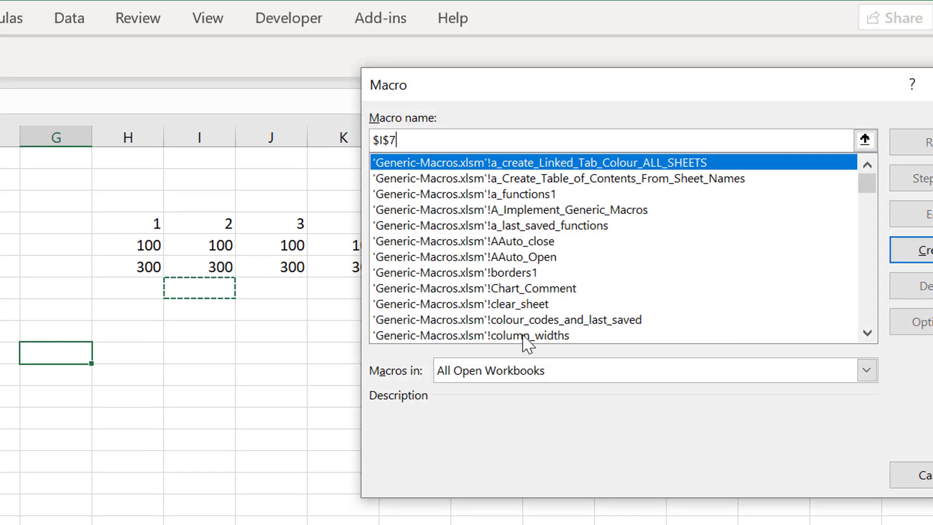
{"action": "left_click", "coordinate": [506, 370]}
{"action": "key", "text": "Down"}
{"action": "key", "text": "Return"}
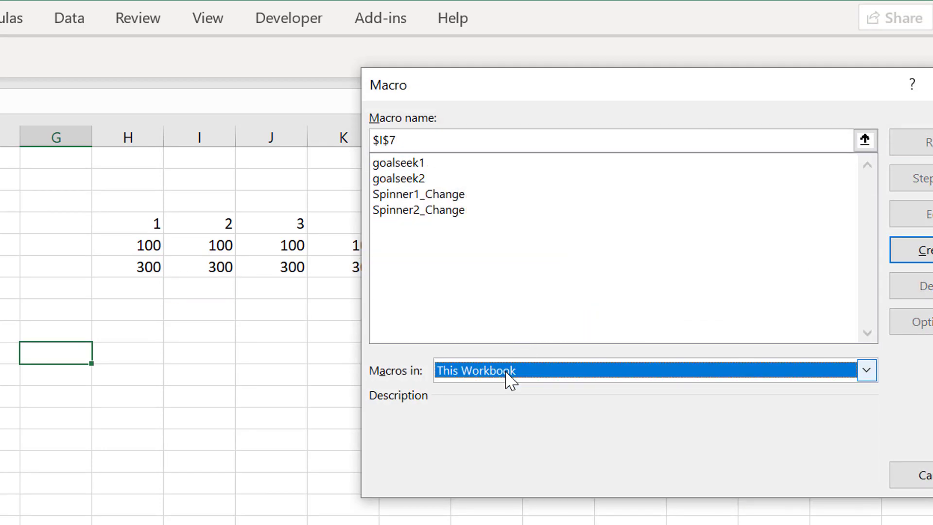
{"action": "left_click", "coordinate": [389, 165]}
{"action": "left_click", "coordinate": [389, 165]}
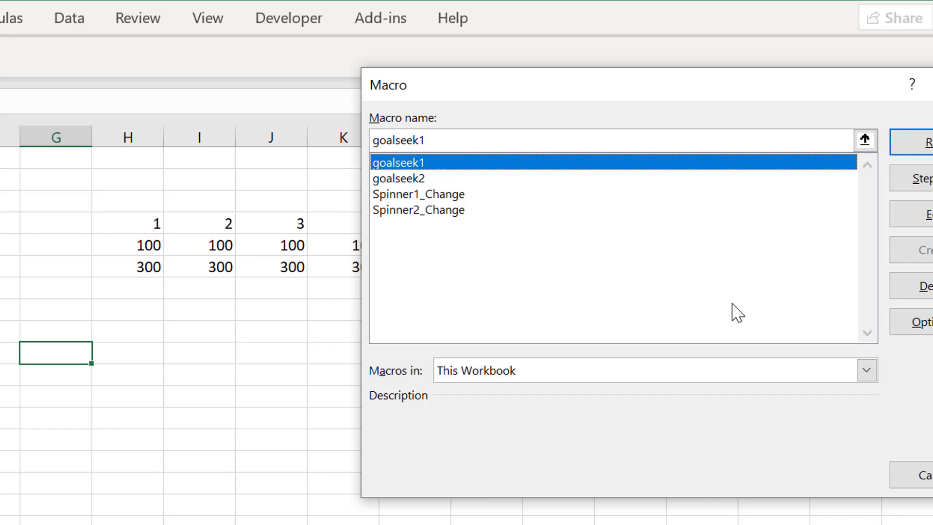
Open Module1 and insert blank lines below the Public declaration for the fill-right code.
{"action": "left_click", "coordinate": [919, 219]}
{"action": "key", "text": "Page_Up"}
{"action": "key", "text": "Page_Up"}
{"action": "key", "text": "Page_Up"}
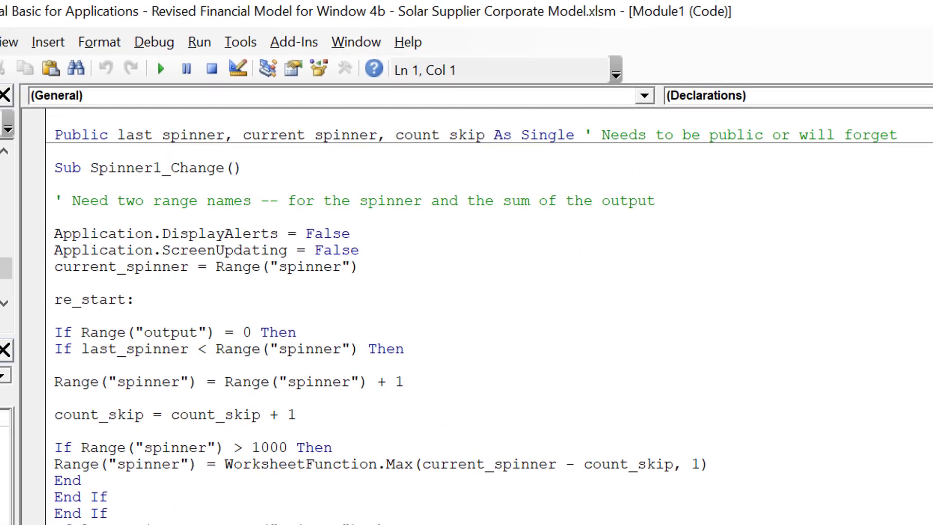
{"action": "key", "text": "Down"}
{"action": "key", "text": "Down"}
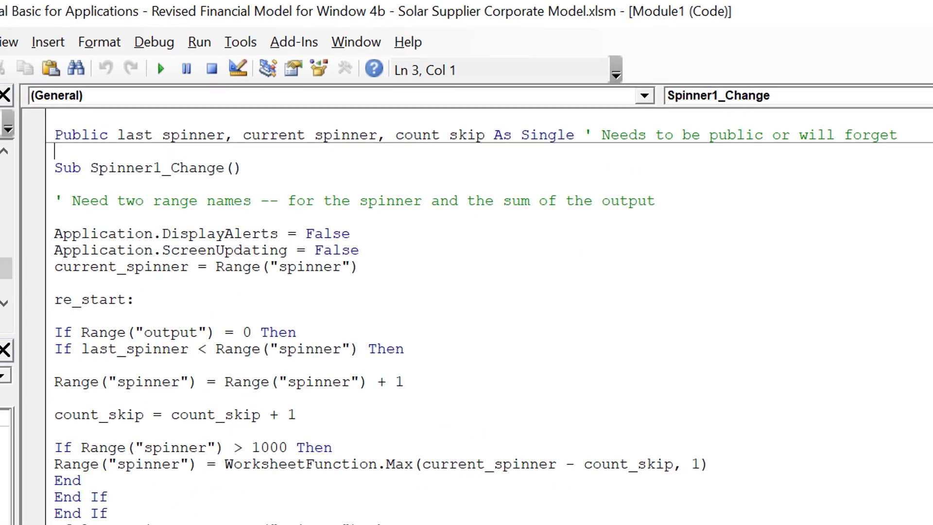
{"action": "key", "text": "Return"}
{"action": "key", "text": "Return"}
{"action": "key", "text": "Return"}
{"action": "key", "text": "Return"}
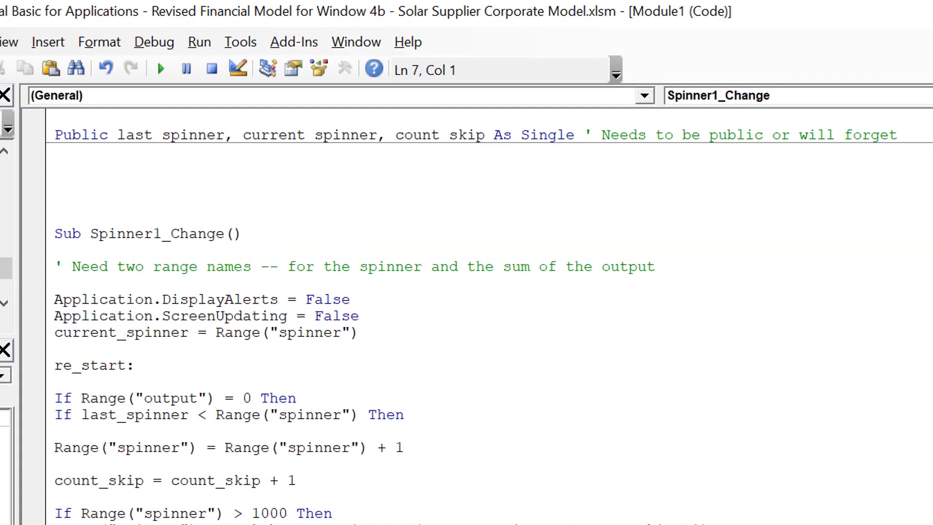
{"action": "key", "text": "Up"}
{"action": "key", "text": "Up"}
{"action": "key", "text": "Up"}
{"action": "key", "text": "Up"}
{"action": "key", "text": "ctrl+End"}
{"action": "key", "text": "Page_Up"}
{"action": "key", "text": "Page_Up"}
{"action": "key", "text": "Page_Up"}
{"action": "key", "text": "Page_Up"}
{"action": "key", "text": "Page_Up"}
{"action": "key", "text": "Page_Up"}
{"action": "key", "text": "ctrl+Home"}
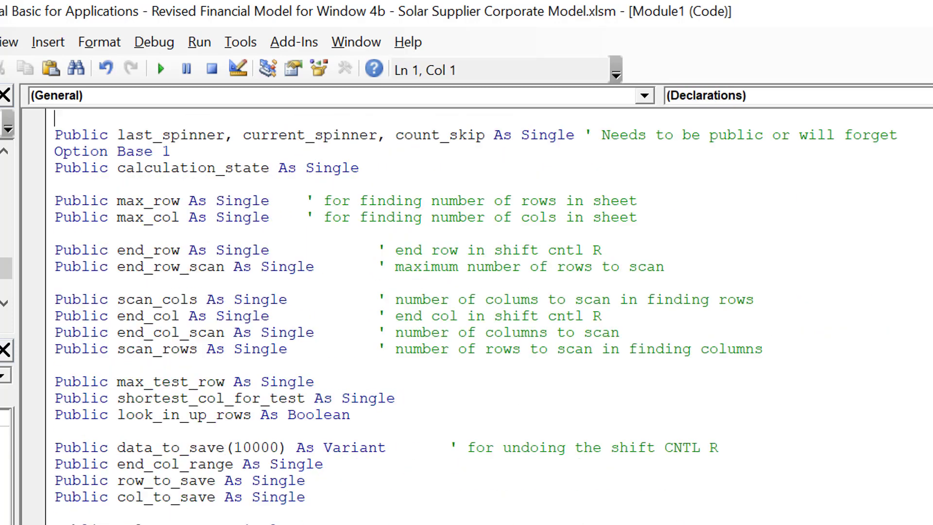
Move the Option Base 1 line up to become Module1's first line.
{"action": "key", "text": "Down"}
{"action": "key", "text": "Down"}
{"action": "key", "text": "shift+Down"}
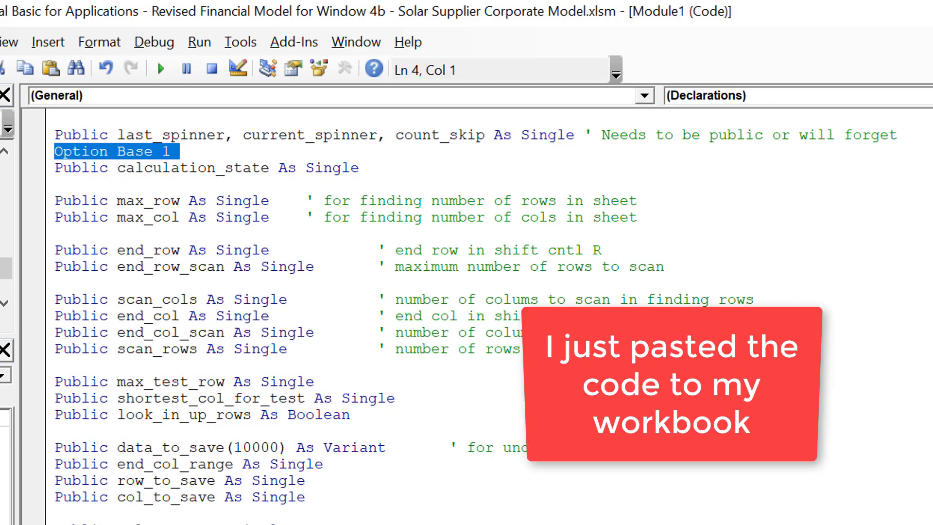
{"action": "key", "text": "ctrl+x"}
{"action": "key", "text": "Up"}
{"action": "key", "text": "Up"}
{"action": "key", "text": "ctrl+v"}
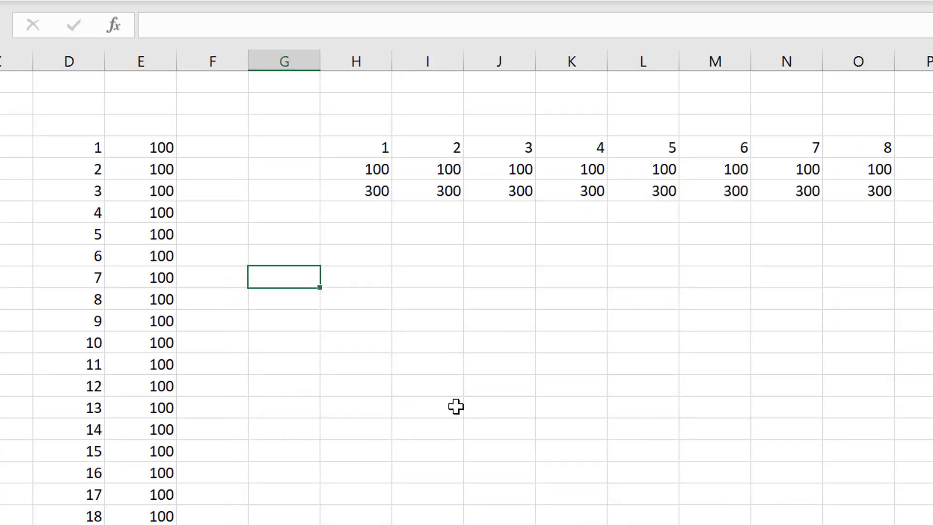
Run the zAuto_Open macro to enable the fill-right shortcut.
{"action": "left_click", "coordinate": [491, 350]}
{"action": "key", "text": "Up"}
{"action": "key", "text": "Up"}
{"action": "key", "text": "Up"}
{"action": "key", "text": "Up"}
{"action": "key", "text": "Up"}
{"action": "key", "text": "Up"}
{"action": "key", "text": "Up"}
{"action": "key", "text": "Left"}
{"action": "key", "text": "Left"}
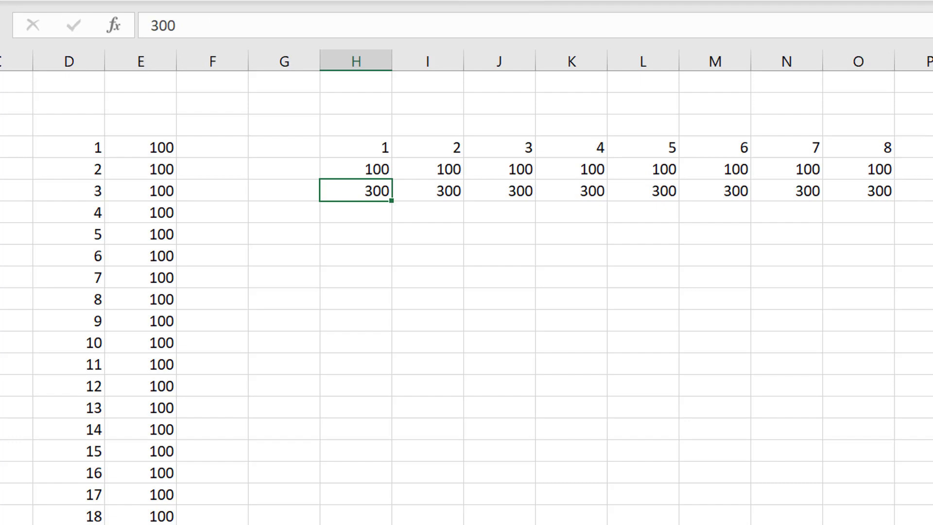
{"action": "left_click", "coordinate": [354, 0]}
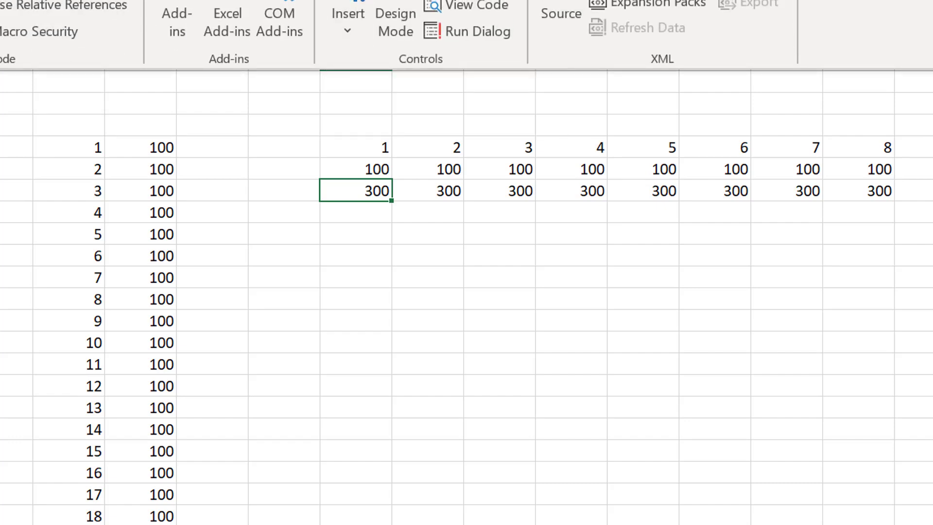
{"action": "key", "text": "alt+F8"}
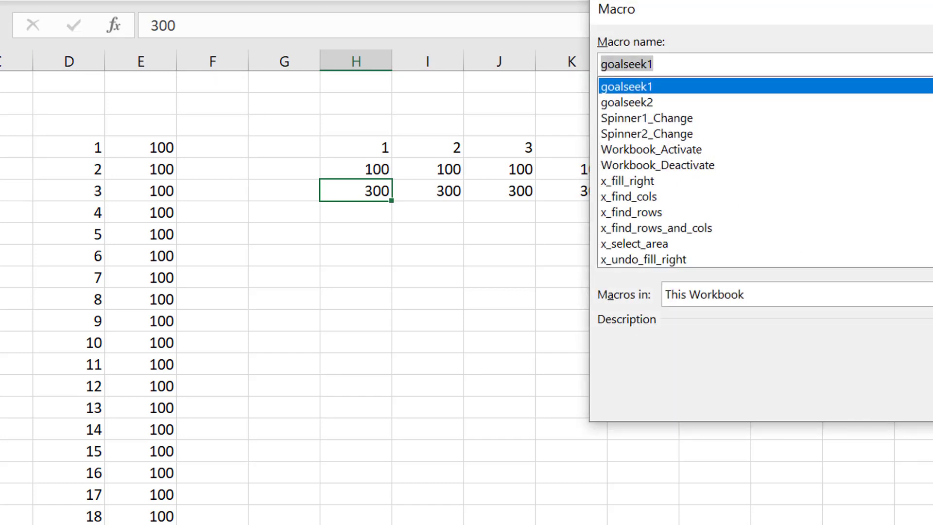
{"action": "scroll", "coordinate": [766, 172], "scroll_direction": "down", "scroll_amount": 1}
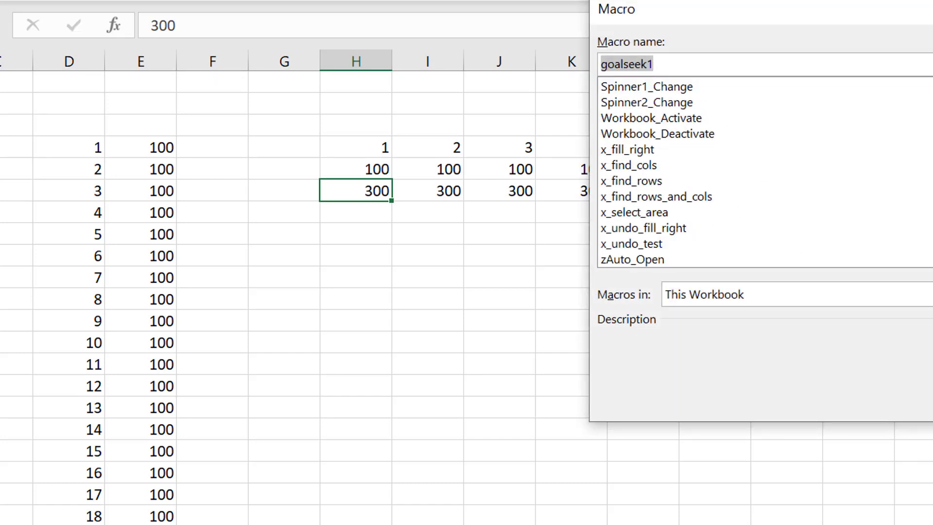
{"action": "left_click", "coordinate": [636, 261]}
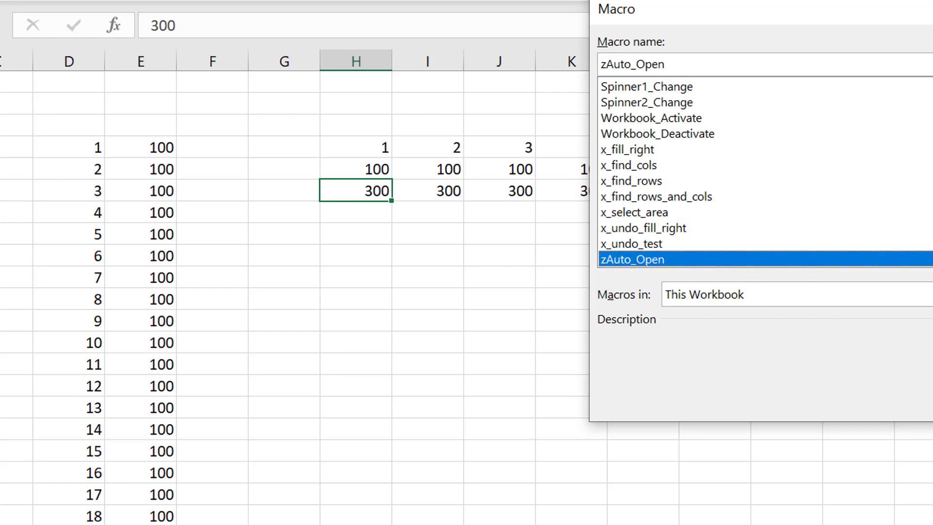
{"action": "key", "text": "Return"}
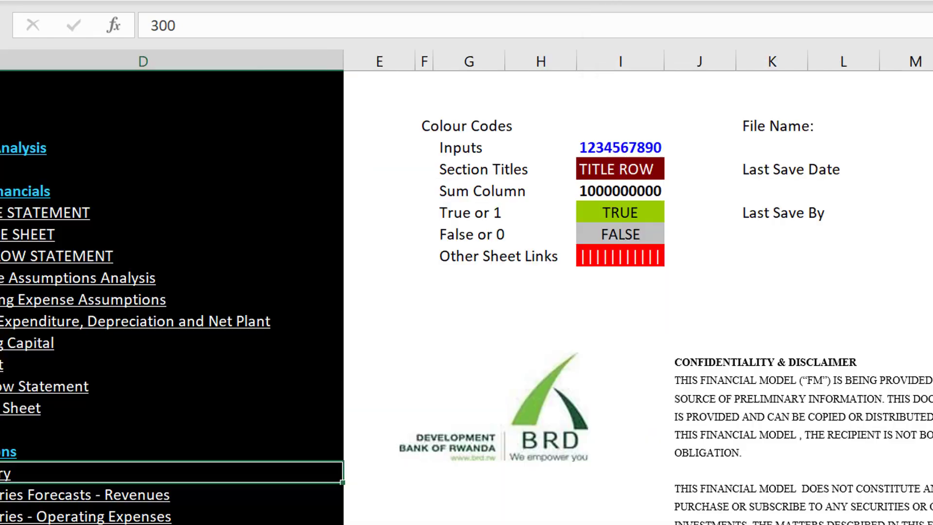
Flip through the workbook's sheets back to Sheet1 with the number grid.
{"action": "left_click", "coordinate": [504, 314]}
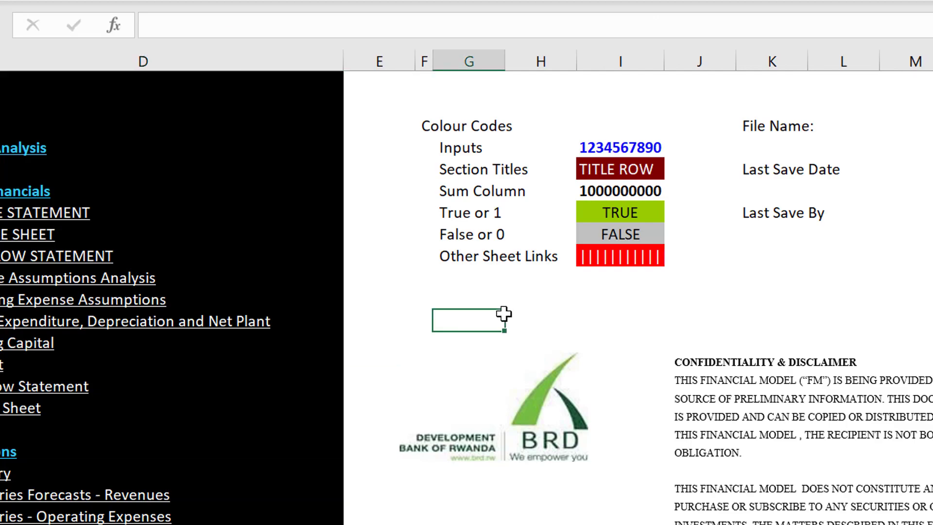
{"action": "key", "text": "ctrl+Page_Up"}
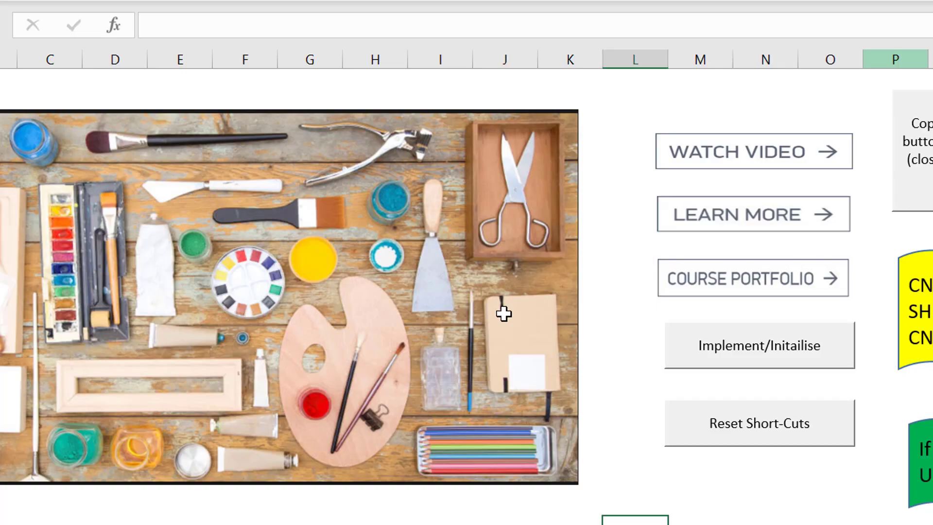
{"action": "key", "text": "ctrl+Page_Up"}
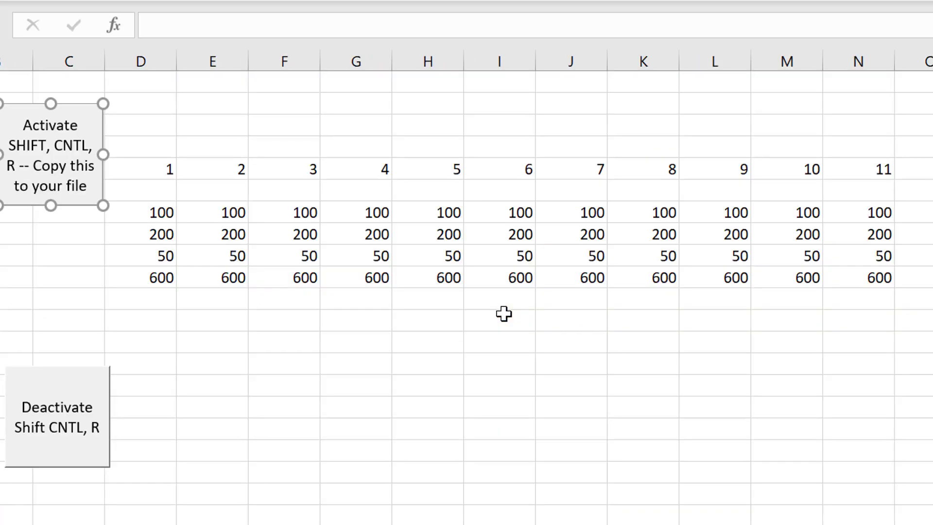
{"action": "left_click", "coordinate": [401, 338]}
{"action": "key", "text": "Left"}
{"action": "key", "text": "Left"}
{"action": "key", "text": "Left"}
{"action": "key", "text": "Left"}
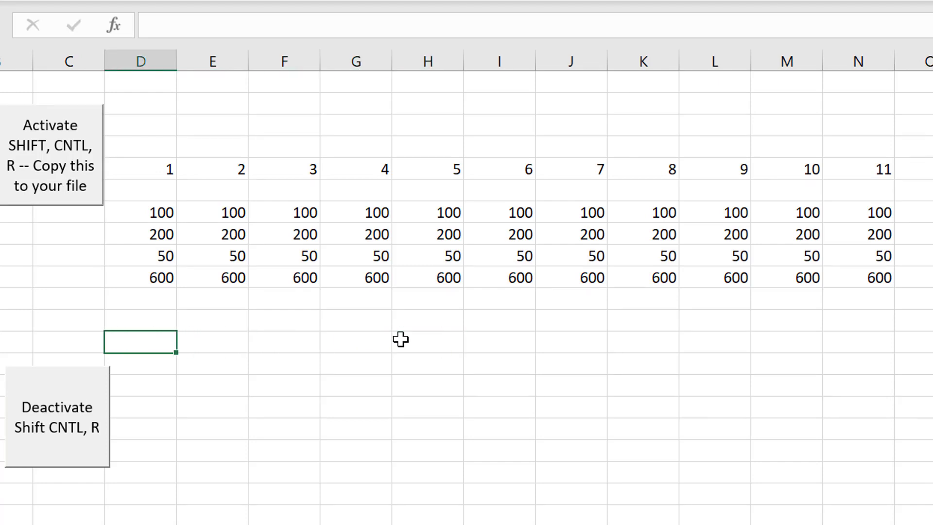
{"action": "key", "text": "ctrl+Page_Up"}
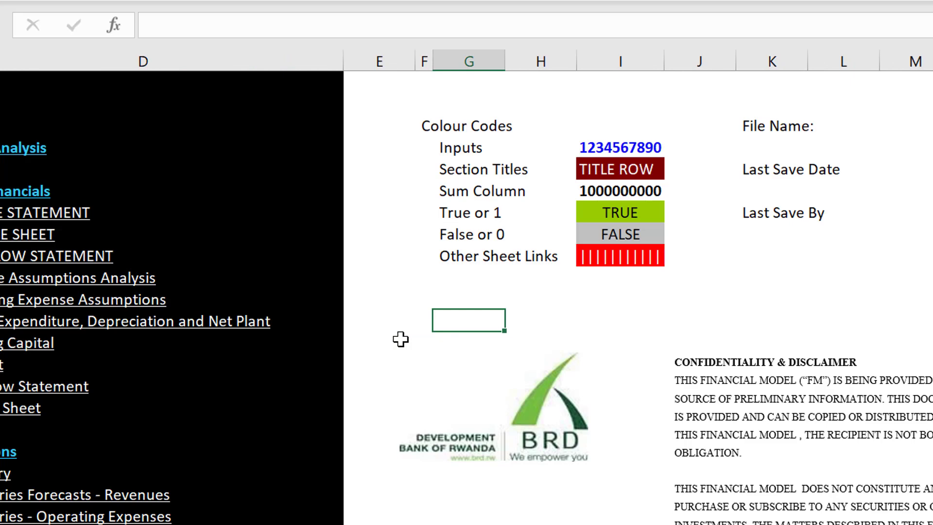
{"action": "key", "text": "ctrl+Page_Up"}
{"action": "key", "text": "ctrl+Page_Down"}
{"action": "key", "text": "ctrl+Page_Down"}
{"action": "key", "text": "ctrl+Page_Down"}
{"action": "key", "text": "ctrl+Page_Up"}
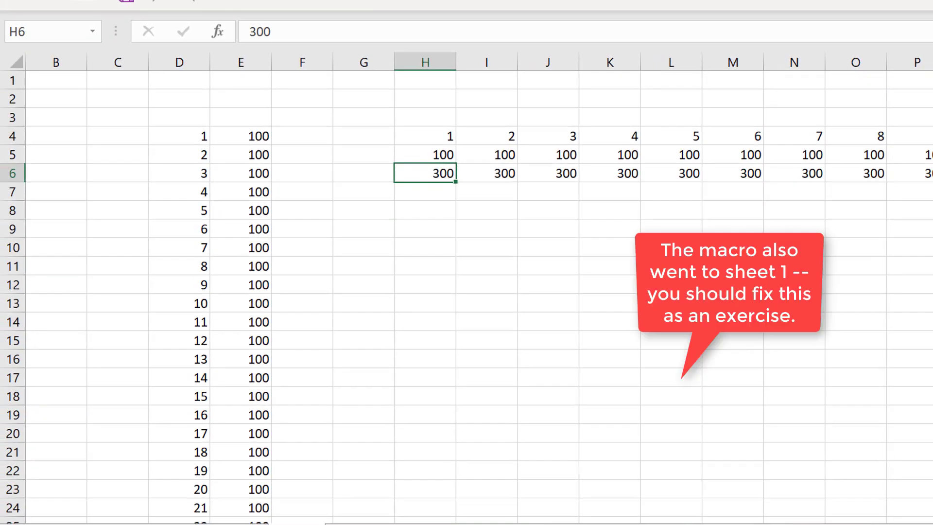
Open the zAuto_Open macro's code in the VBA editor.
{"action": "left_click", "coordinate": [73, 1]}
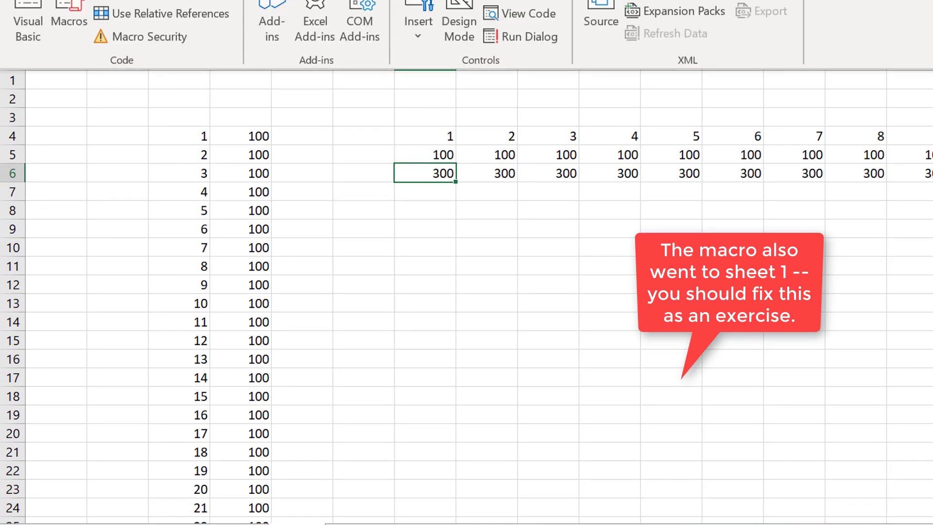
{"action": "left_click", "coordinate": [73, 14]}
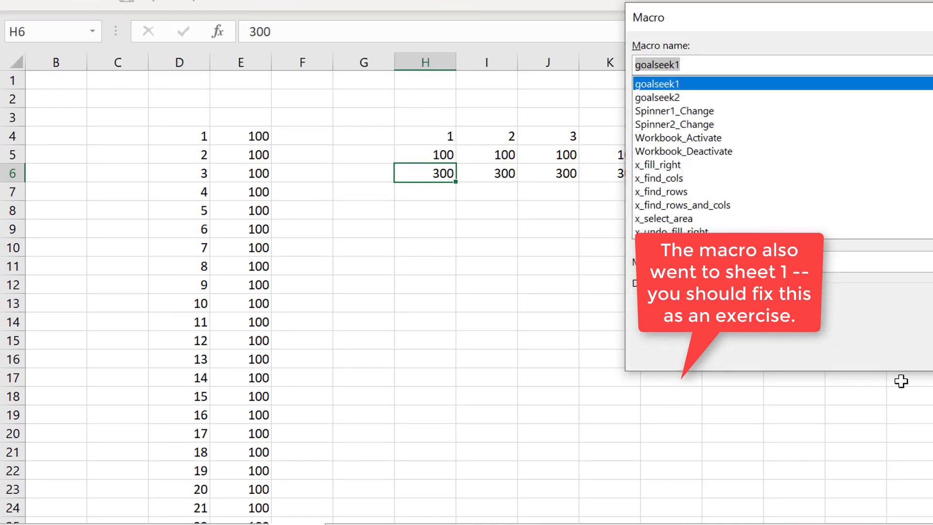
{"action": "scroll", "coordinate": [783, 157], "scroll_direction": "down", "scroll_amount": 1}
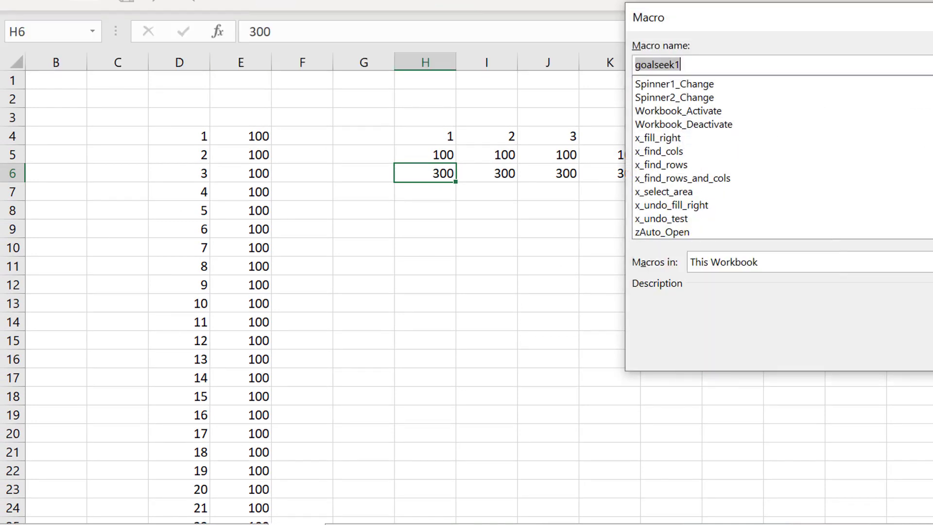
{"action": "left_click", "coordinate": [666, 233]}
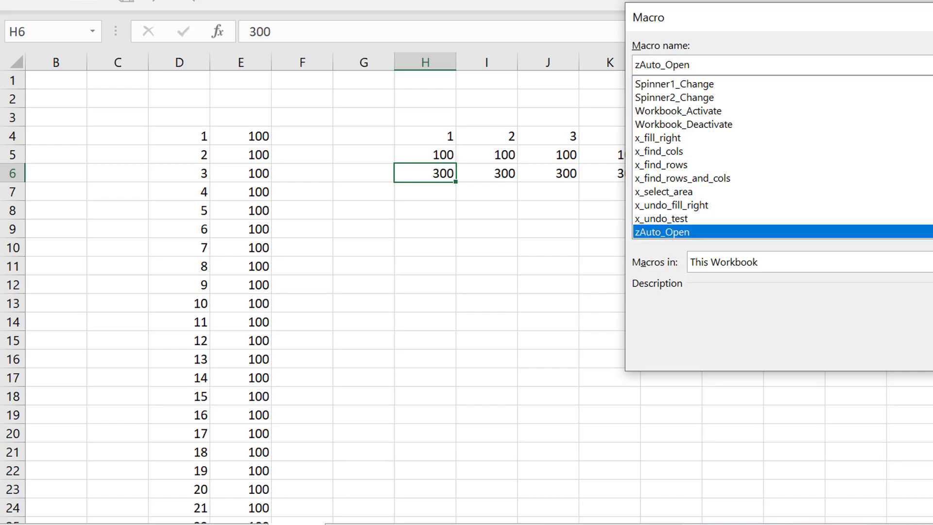
{"action": "key", "text": "alt+e"}
Select the two Application.OnKey lines for fill-right and undo-fill-right.
{"action": "left_click", "coordinate": [170, 362]}
{"action": "key", "text": "Down"}
{"action": "key", "text": "Down"}
{"action": "key", "text": "Down"}
{"action": "key", "text": "Down"}
{"action": "key", "text": "Down"}
{"action": "key", "text": "Down"}
{"action": "key", "text": "Down"}
{"action": "key", "text": "Down"}
{"action": "key", "text": "Down"}
{"action": "key", "text": "Down"}
{"action": "key", "text": "Down"}
{"action": "key", "text": "Down"}
{"action": "key", "text": "Down"}
{"action": "key", "text": "Down"}
{"action": "key", "text": "Down"}
{"action": "key", "text": "Down"}
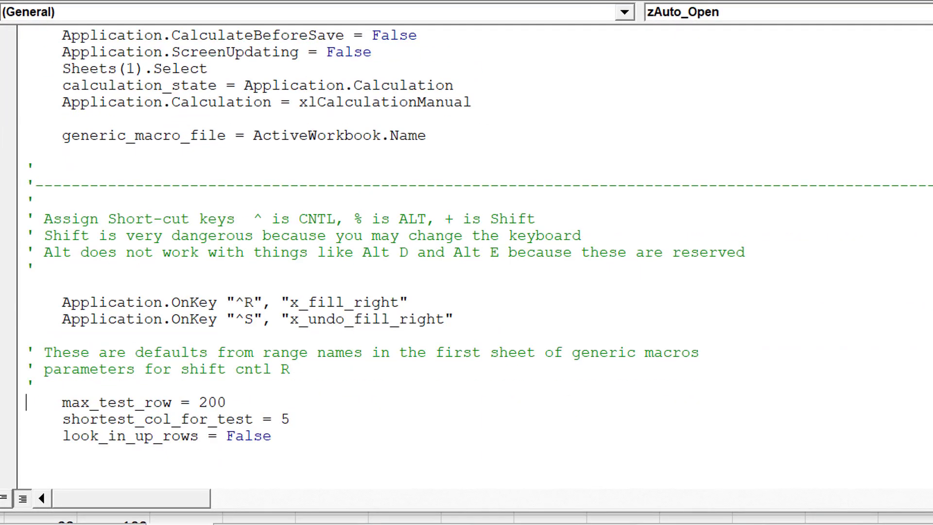
{"action": "left_click", "coordinate": [27, 302]}
{"action": "key", "text": "shift+Down"}
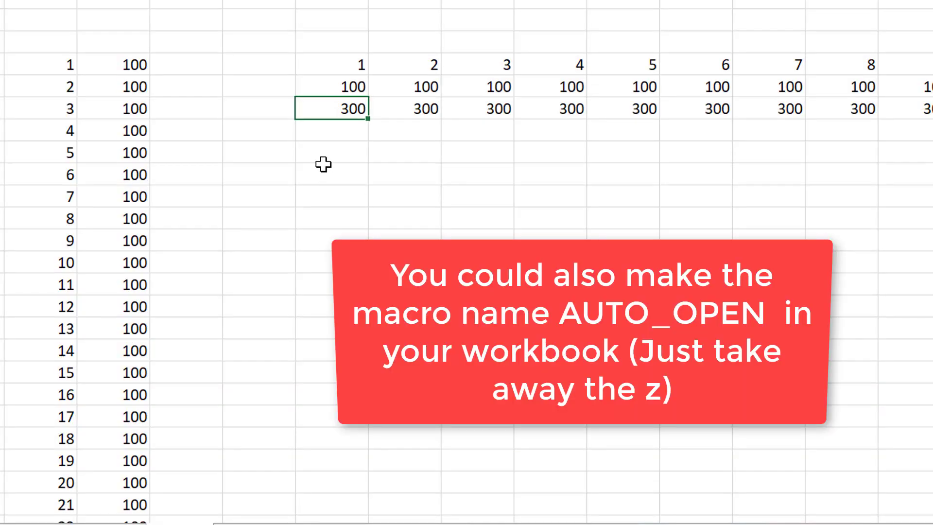
Draw a form Button 1 over F2:G3, assign it zAuto_Open, and run it.
{"action": "left_click", "coordinate": [323, 165]}
{"action": "left_click", "coordinate": [48, 17]}
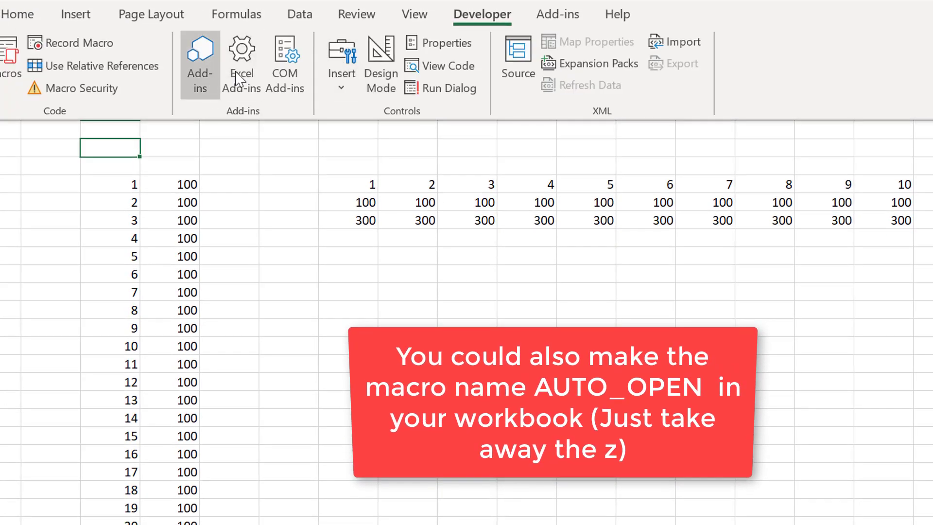
{"action": "left_click", "coordinate": [341, 61]}
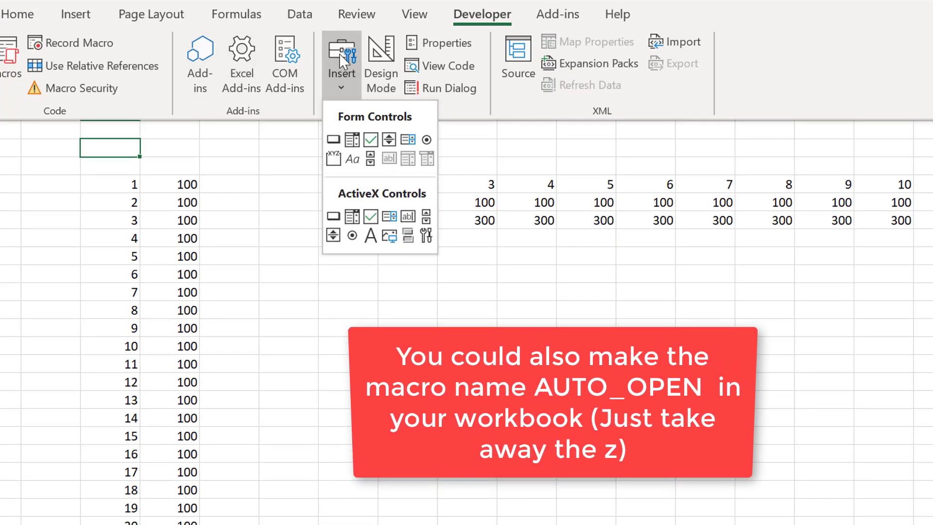
{"action": "left_click", "coordinate": [340, 138]}
{"action": "left_click_drag", "start_coordinate": [222, 136], "coordinate": [305, 178]}
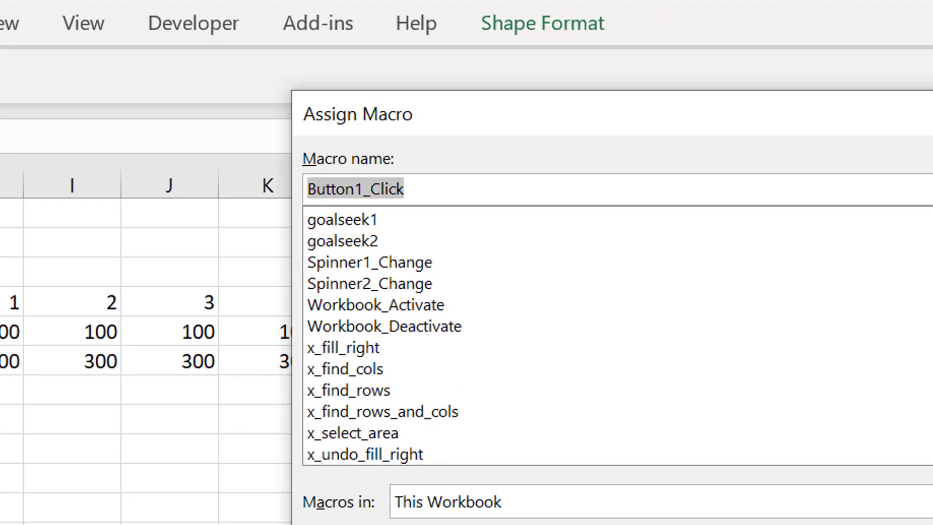
{"action": "scroll", "coordinate": [635, 229], "scroll_direction": "down", "scroll_amount": 1}
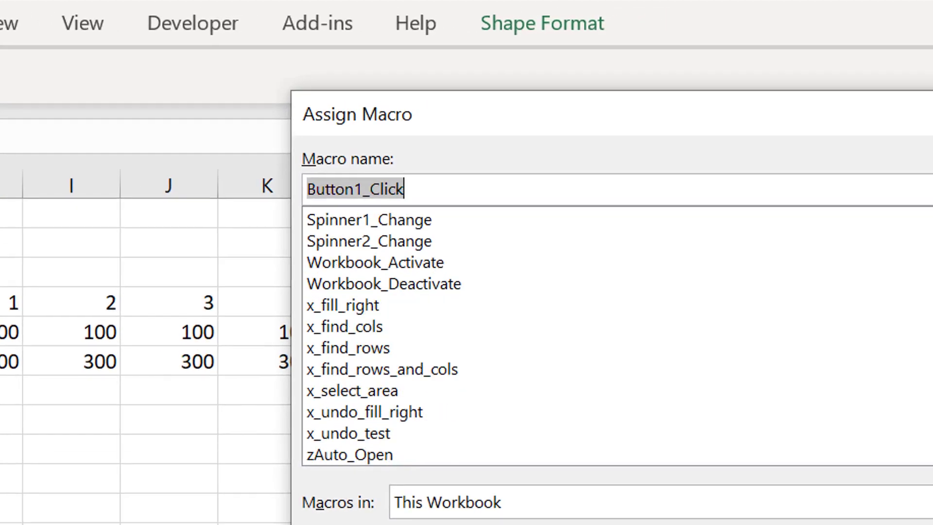
{"action": "left_click", "coordinate": [384, 457]}
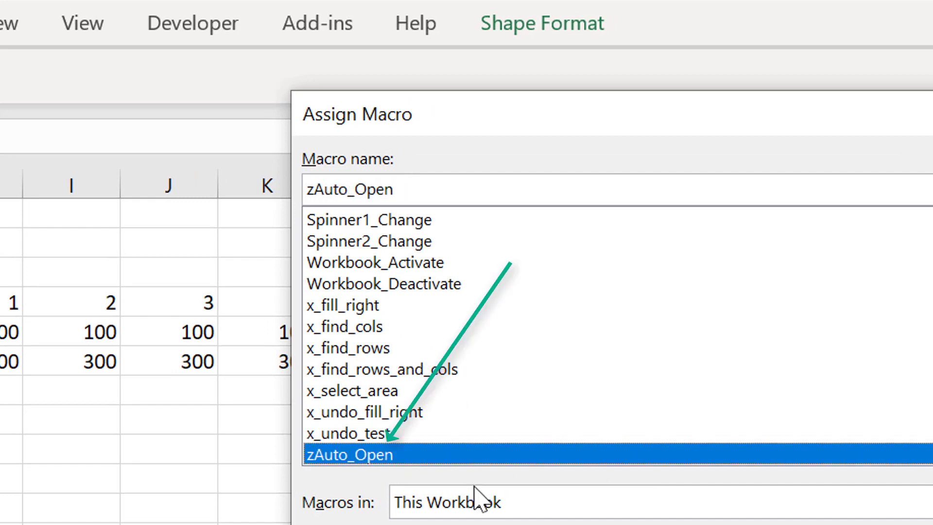
{"action": "key", "text": "Return"}
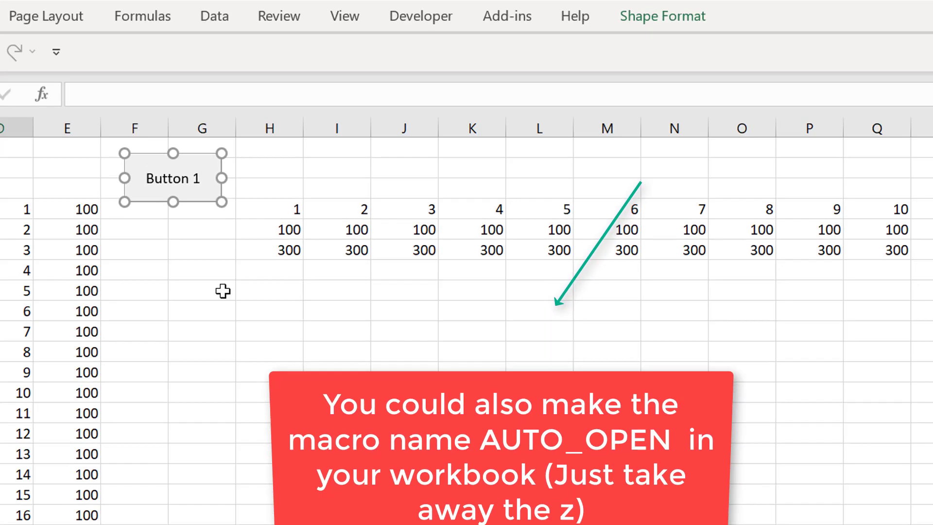
{"action": "left_click", "coordinate": [237, 280]}
{"action": "left_click", "coordinate": [188, 190]}
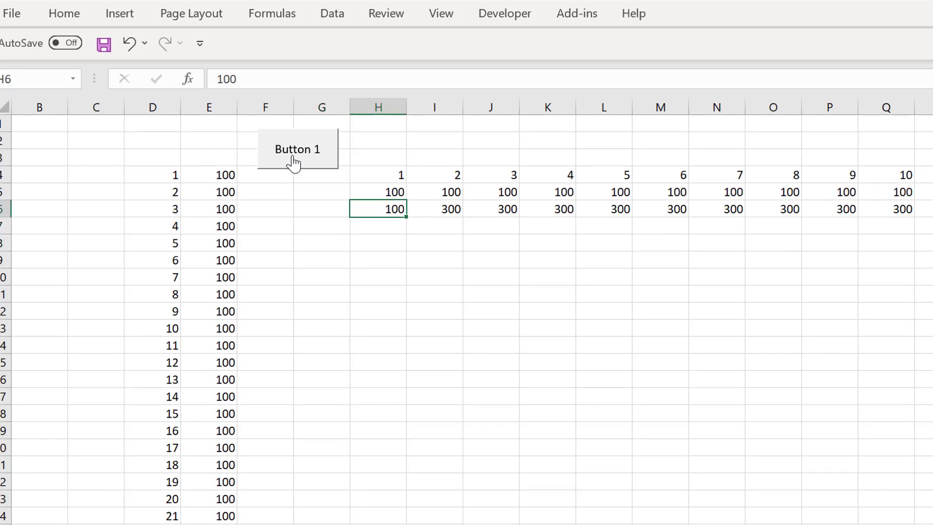
Enter 250 in H6 and fill it right through Q6 with Shift-Ctrl-R.
{"action": "type", "text": "250"}
{"action": "key", "text": "Return"}
{"action": "key", "text": "Up"}
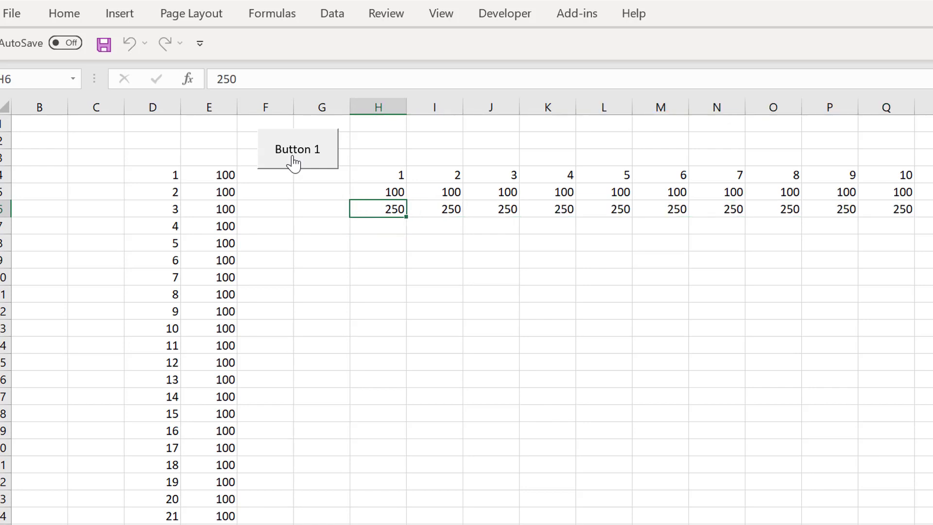
Undo the 250 fill back to 300s, then reset Generic-Macros' shortcuts and close it unsaved.
{"action": "left_click", "coordinate": [293, 163]}
{"action": "key", "text": "Down"}
{"action": "key", "text": "Down"}
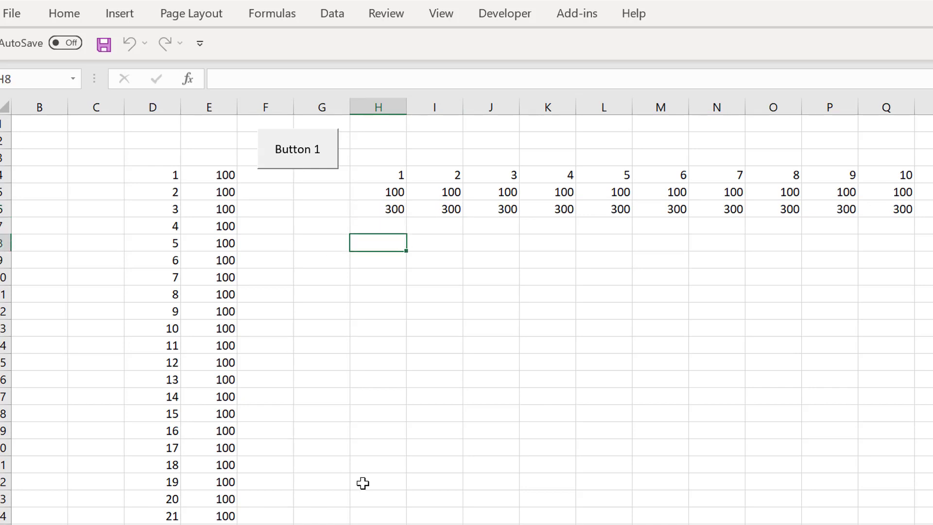
{"action": "left_click", "coordinate": [635, 524]}
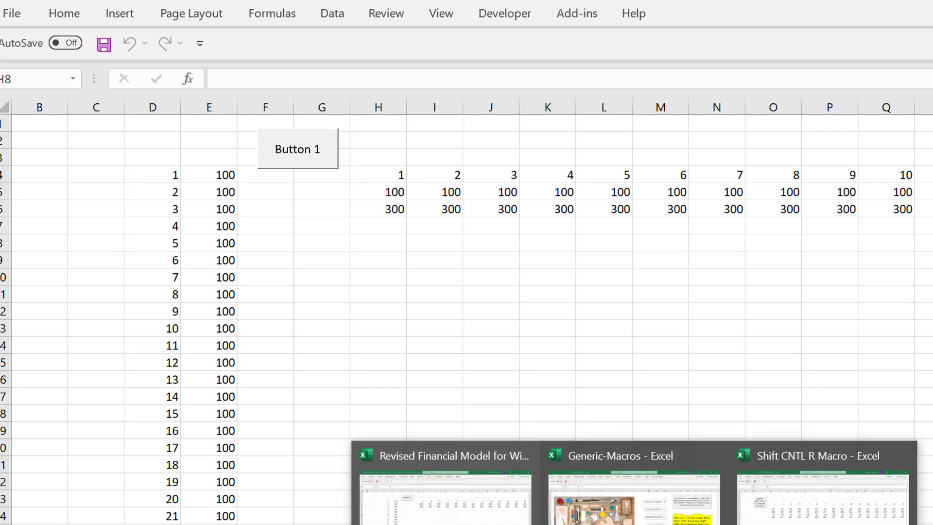
{"action": "left_click", "coordinate": [634, 491]}
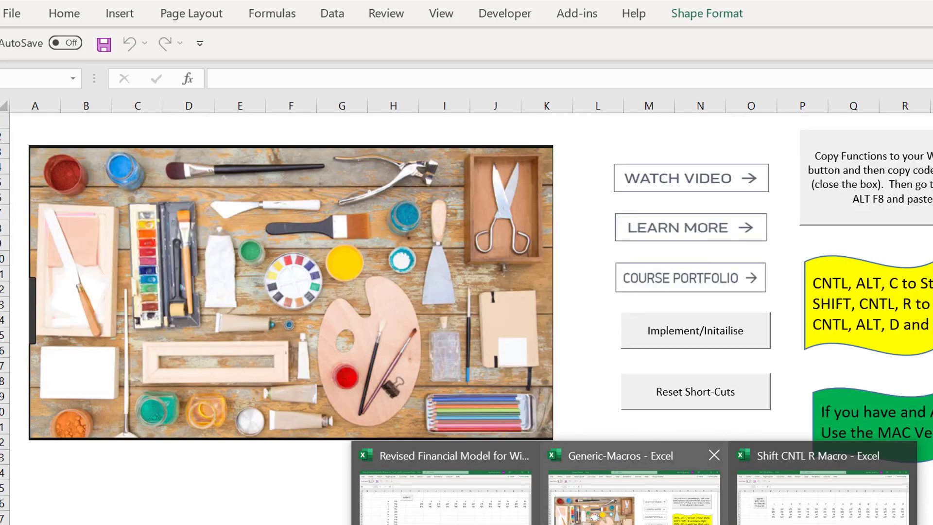
{"action": "left_click", "coordinate": [689, 400]}
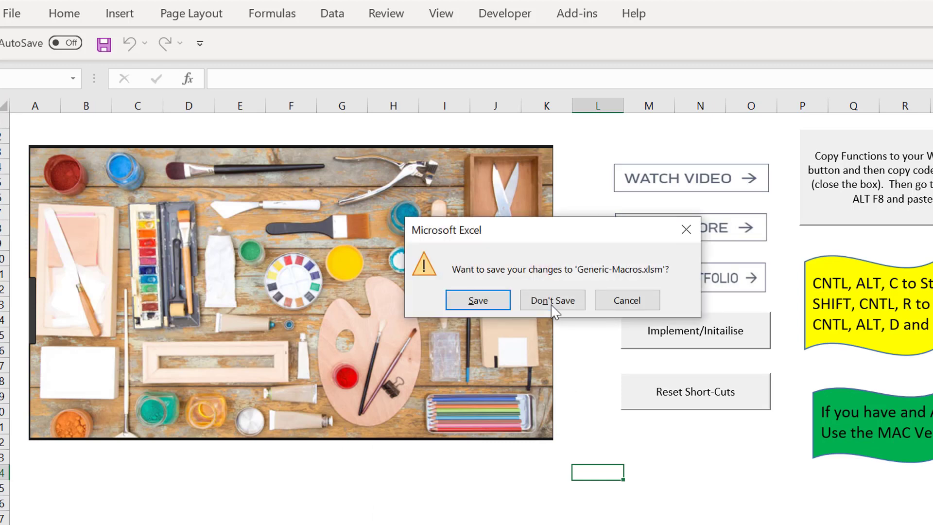
{"action": "left_click", "coordinate": [554, 299]}
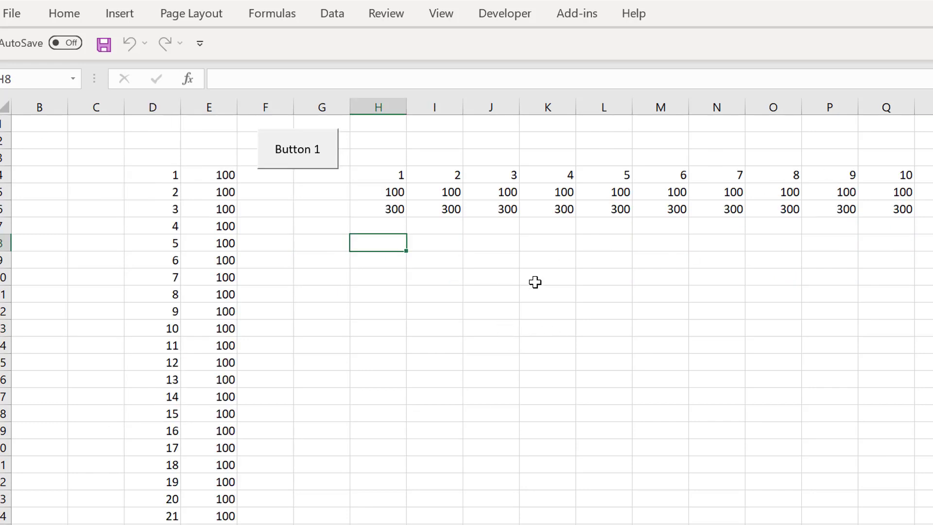
Enter 256 in cell H7 and run Button 1's macro.
{"action": "left_click", "coordinate": [535, 282]}
{"action": "left_click", "coordinate": [334, 302]}
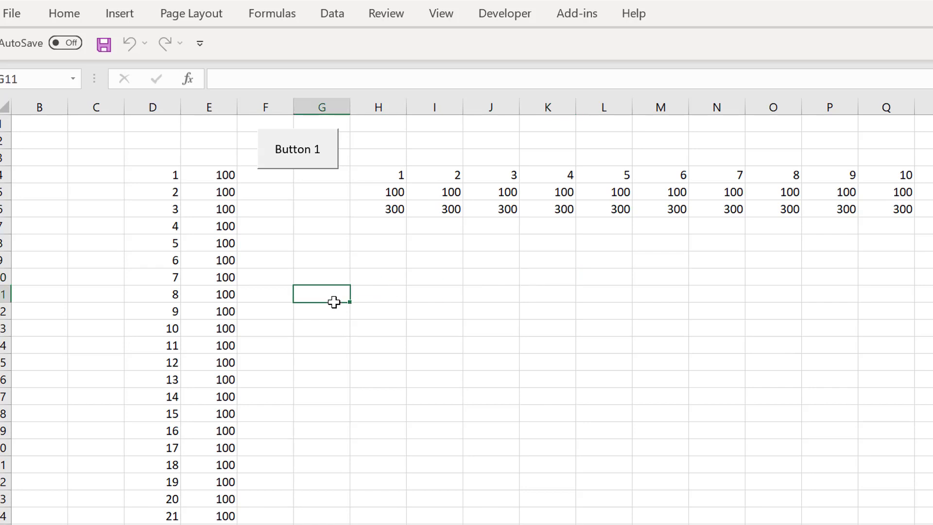
{"action": "key", "text": "Up"}
{"action": "key", "text": "Up"}
{"action": "key", "text": "Up"}
{"action": "key", "text": "Up"}
{"action": "key", "text": "Right"}
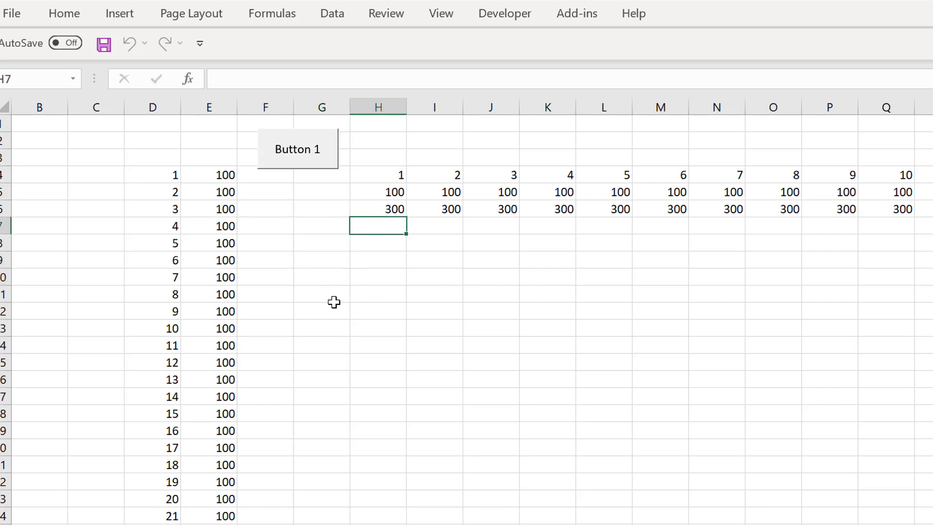
{"action": "type", "text": "256"}
{"action": "key", "text": "Return"}
{"action": "key", "text": "Up"}
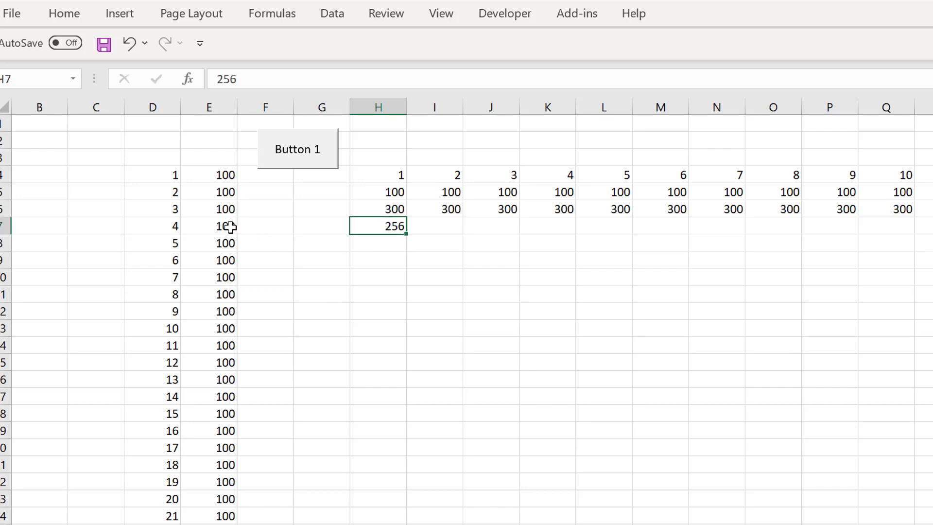
{"action": "left_click", "coordinate": [302, 157]}
Delete the Sheets(1).Select line from zAuto_Open via Button 1's assigned macro.
{"action": "right_click", "coordinate": [301, 153]}
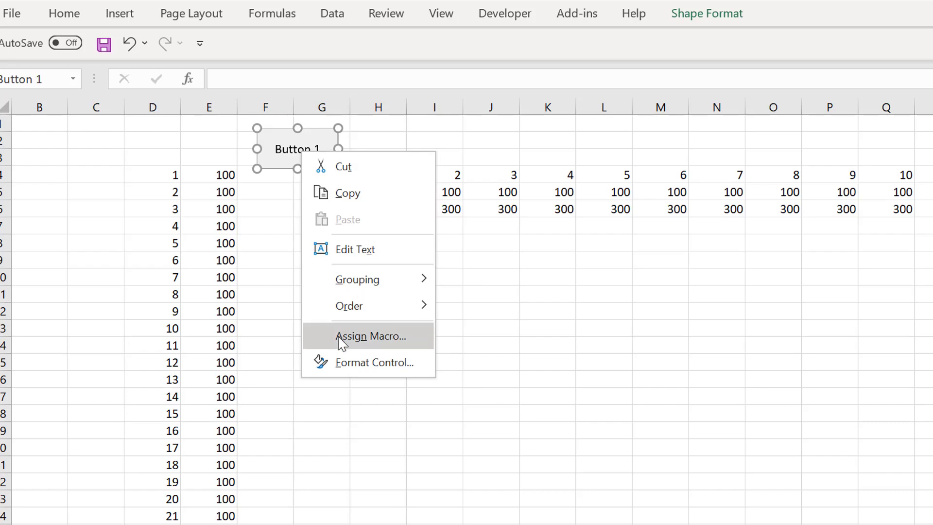
{"action": "left_click", "coordinate": [343, 337]}
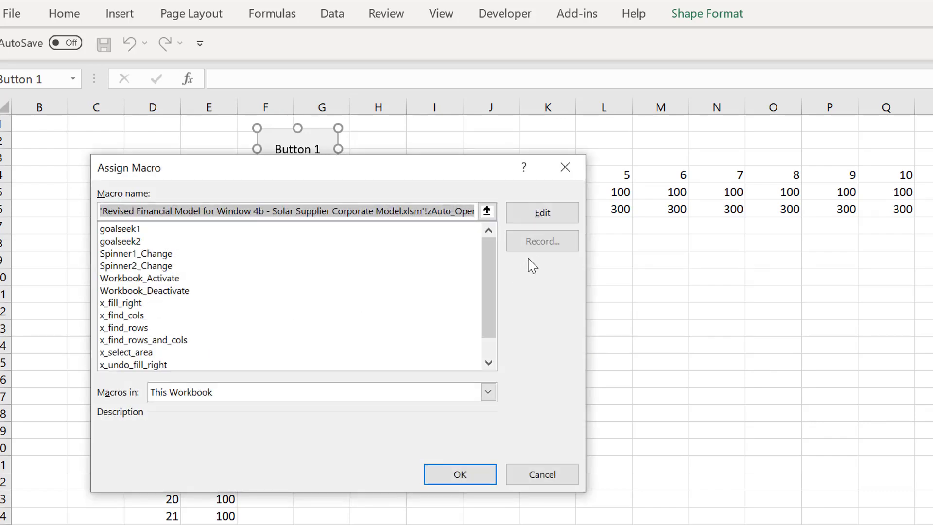
{"action": "left_click", "coordinate": [545, 218]}
{"action": "key", "text": "Down"}
{"action": "key", "text": "Down"}
{"action": "key", "text": "Down"}
{"action": "key", "text": "Down"}
{"action": "key", "text": "Down"}
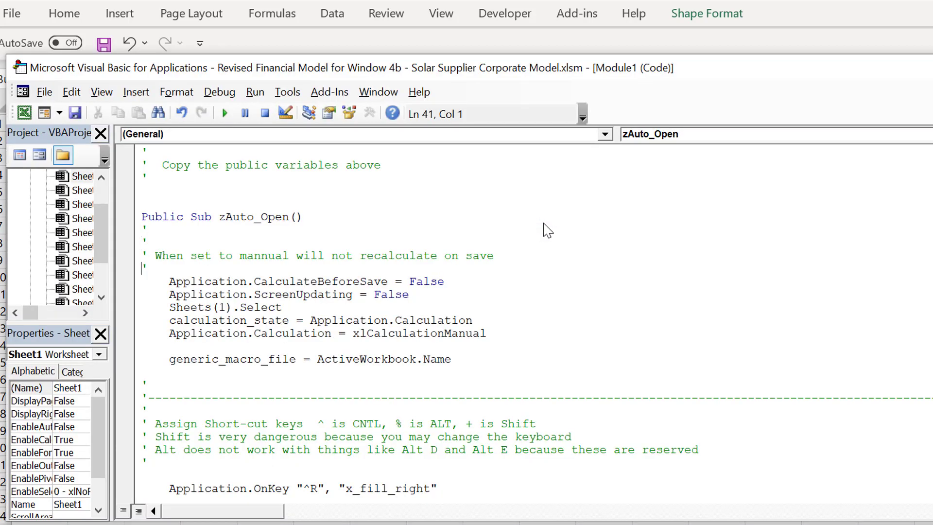
{"action": "key", "text": "Down"}
{"action": "key", "text": "shift+Down"}
{"action": "key", "text": "Delete"}
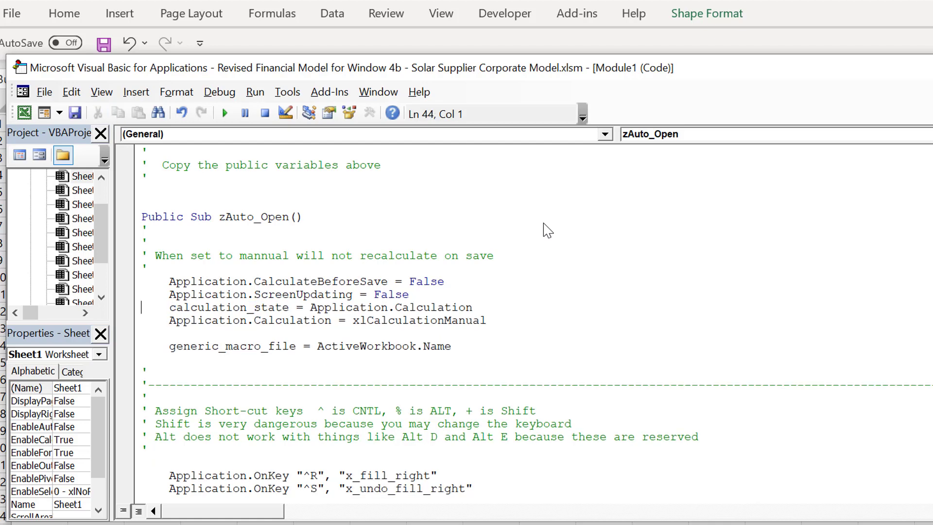
{"action": "key", "text": "alt+F11"}
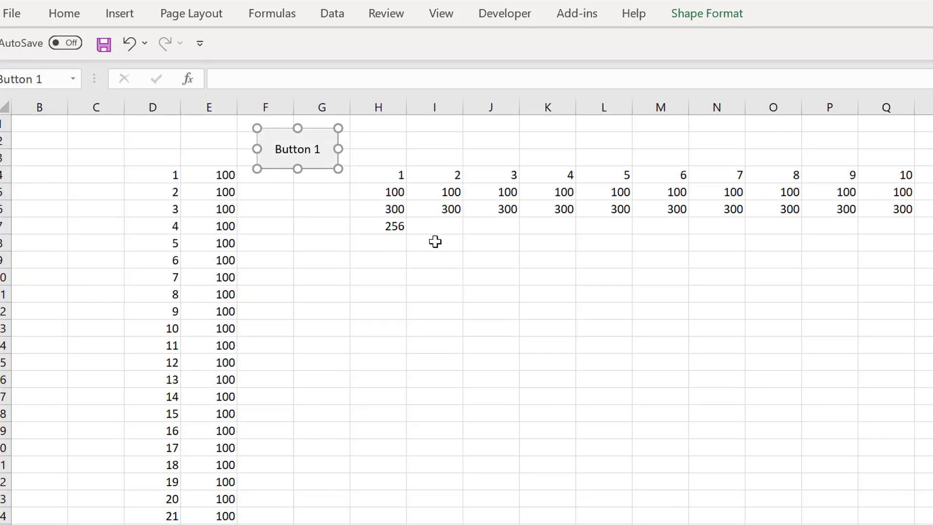
Fill 256 from H7 across row 7 with the Shift-Ctrl-R shortcut.
{"action": "left_click", "coordinate": [430, 294]}
{"action": "left_click", "coordinate": [383, 231]}
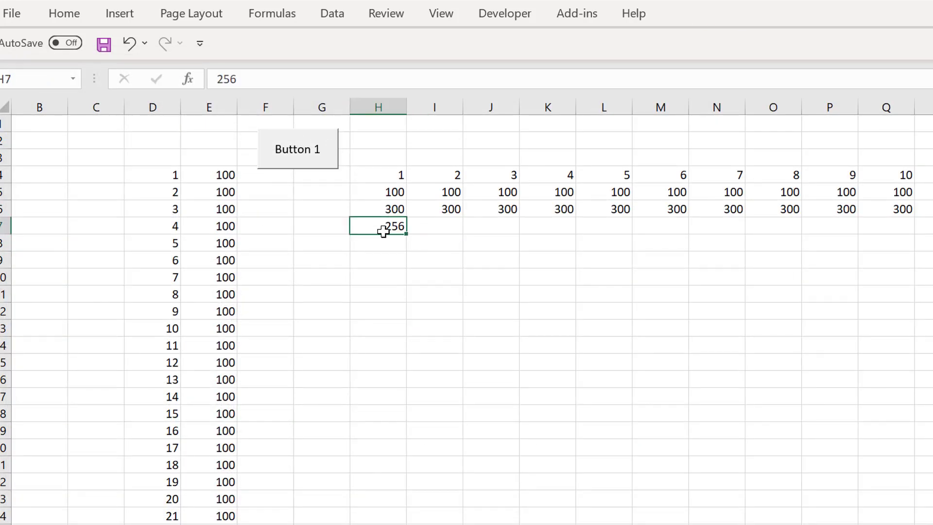
{"action": "key", "text": "ctrl+shift+Right"}
{"action": "key", "text": "ctrl+r"}
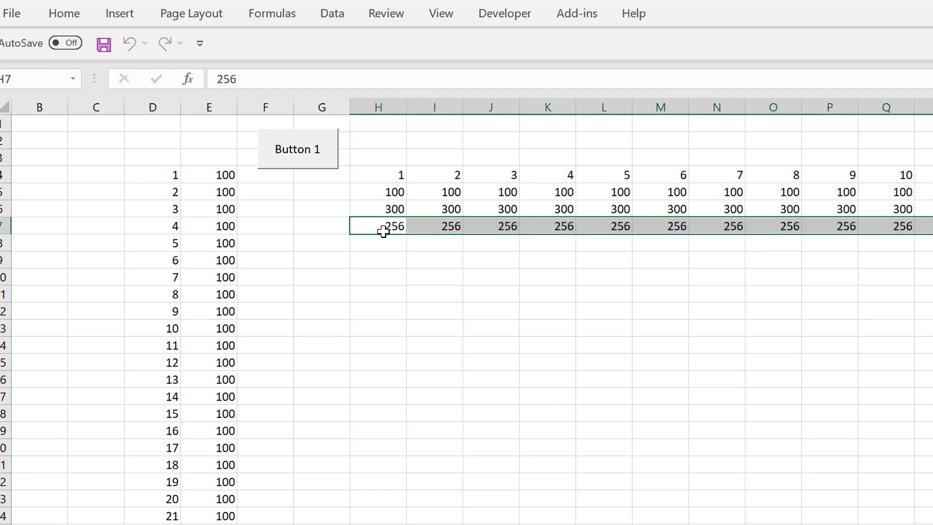
{"action": "key", "text": "Left"}
{"action": "key", "text": "Right"}
Try 321 in H7, fill it right, then undo back to 256 across row 7.
{"action": "type", "text": "321"}
{"action": "key", "text": "Return"}
{"action": "key", "text": "Up"}
{"action": "key", "text": "ctrl+z"}
{"action": "key", "text": "Return"}
{"action": "key", "text": "ctrl+shift+Right"}
{"action": "key", "text": "ctrl+r"}
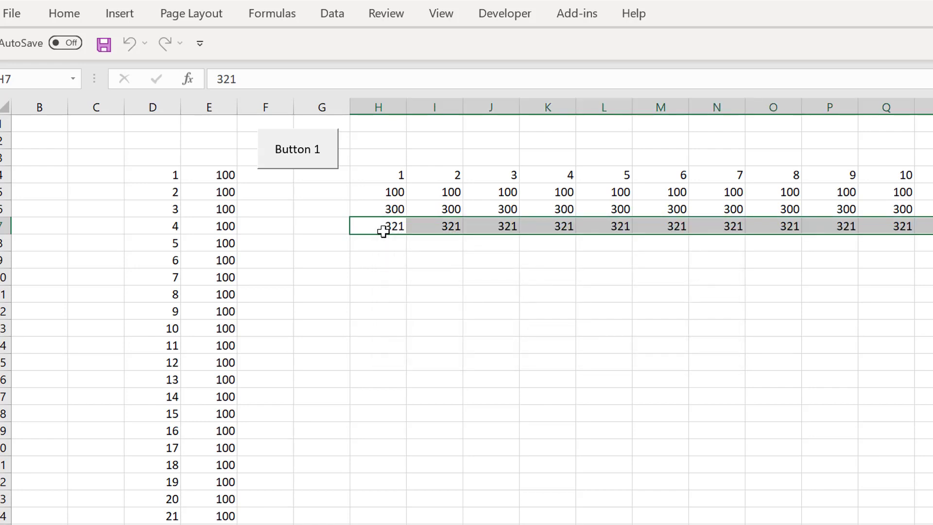
{"action": "key", "text": "ctrl+z"}
{"action": "key", "text": "Left"}
{"action": "key", "text": "Right"}
{"action": "key", "text": "Down"}
{"action": "key", "text": "Down"}
{"action": "key", "text": "Down"}
{"action": "key", "text": "Left"}
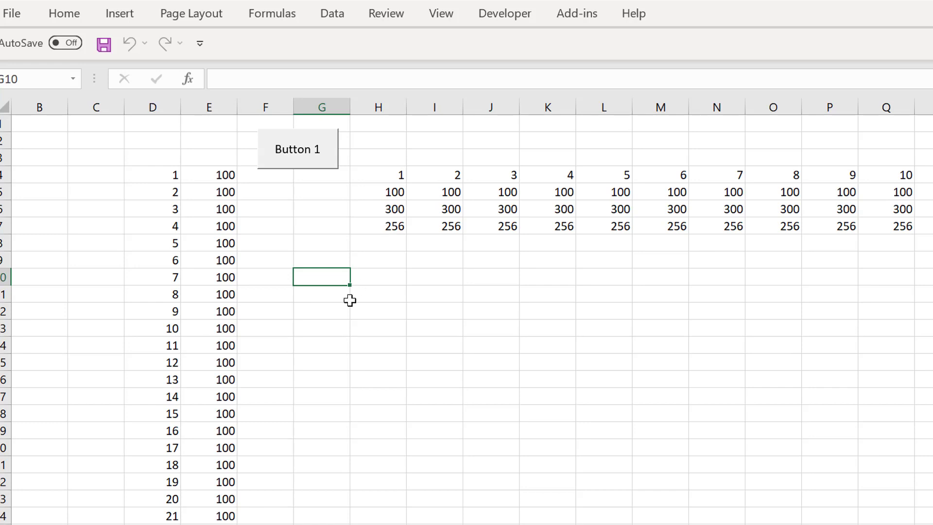
{"action": "key", "text": "alt+Tab"}
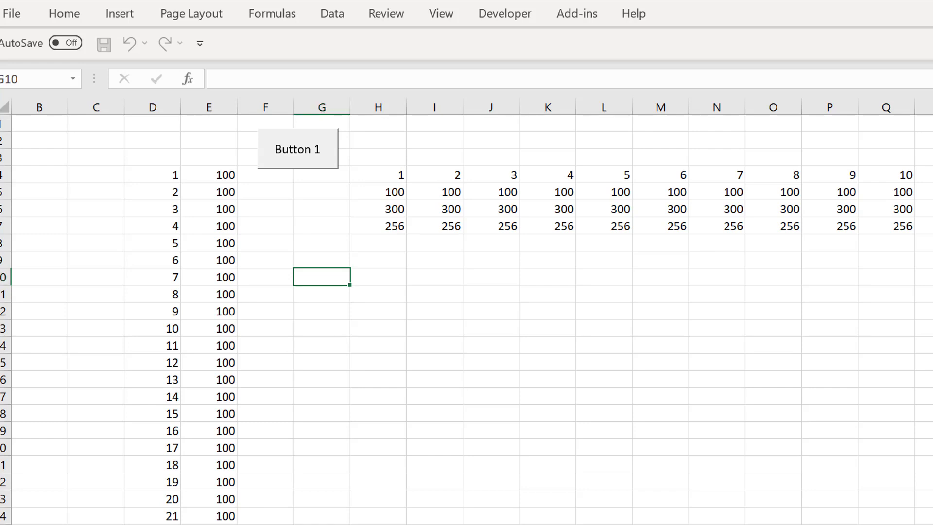
{"action": "key", "text": "alt+Tab"}
Reopen the Generic-Macros workbook and initialise its generic macros and keyboard shortcuts.
{"action": "left_click", "coordinate": [356, 444]}
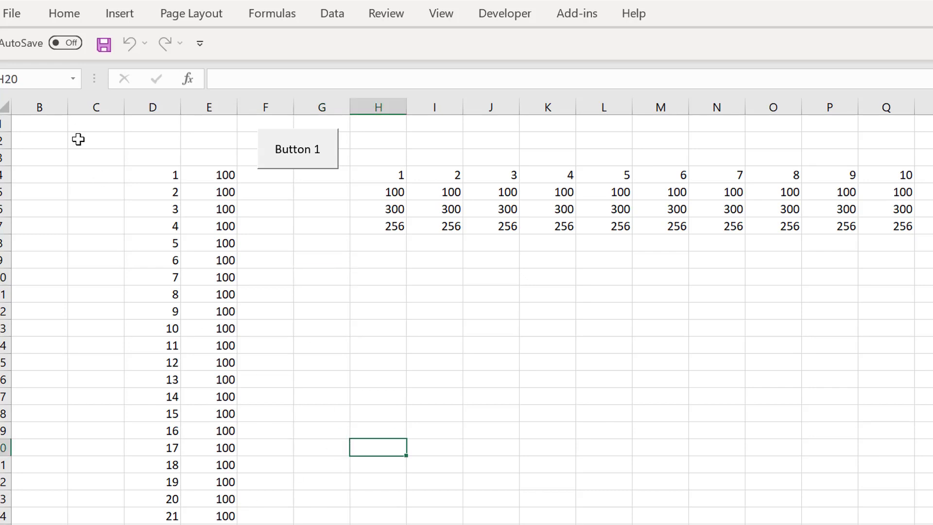
{"action": "left_click", "coordinate": [11, 17]}
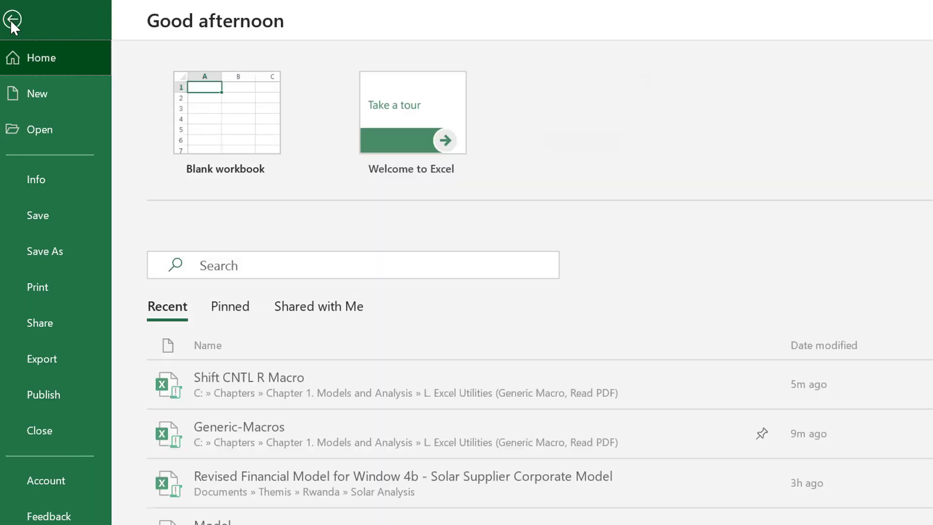
{"action": "left_click", "coordinate": [41, 130]}
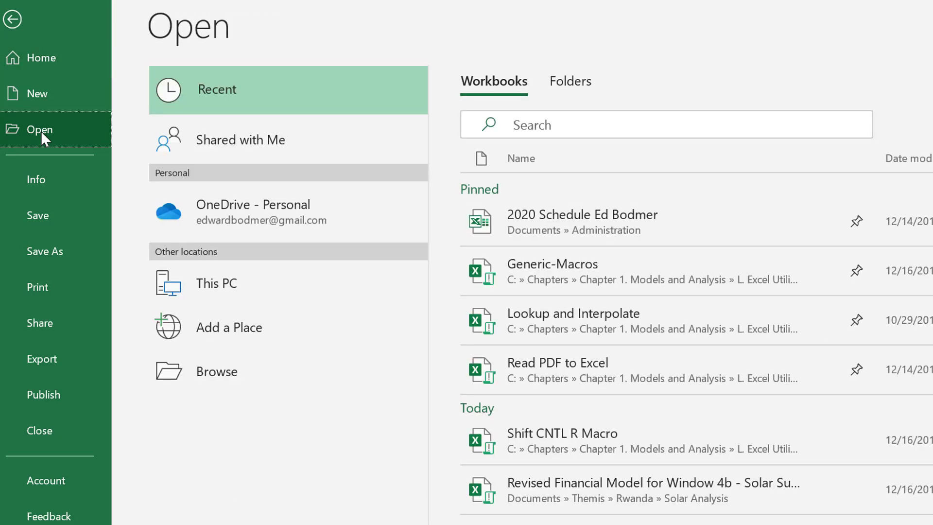
{"action": "left_click", "coordinate": [476, 426]}
{"action": "left_click", "coordinate": [551, 266]}
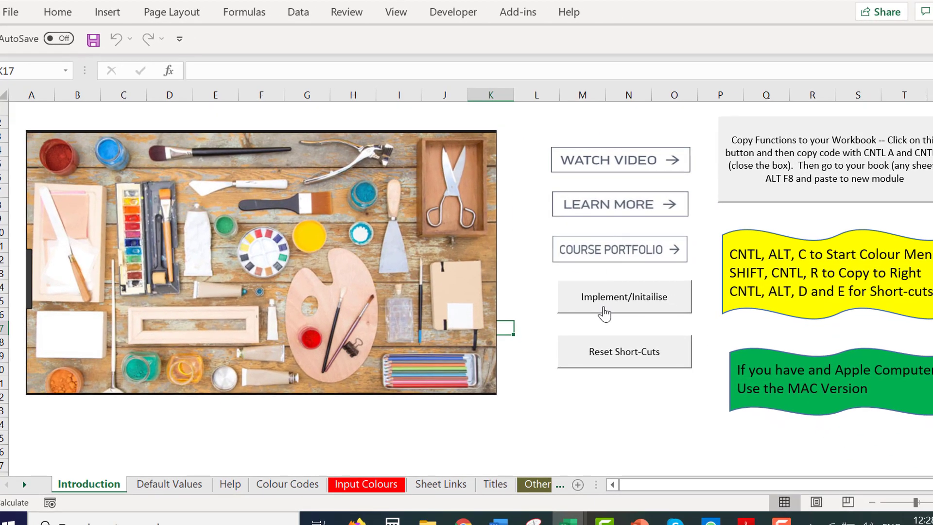
{"action": "left_click", "coordinate": [604, 313]}
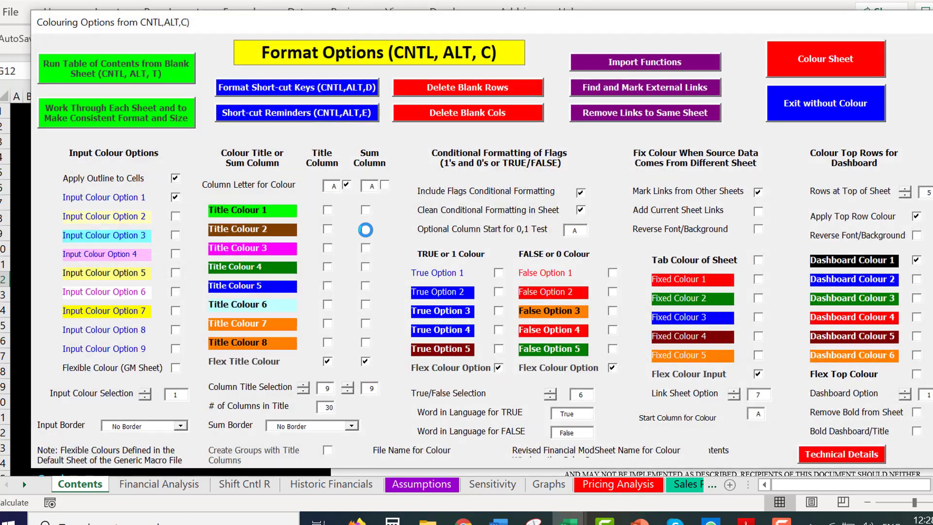
Create the table of contents on the Contents sheet and select its CASH FLOW STATEMENT entry.
{"action": "left_click", "coordinate": [138, 80]}
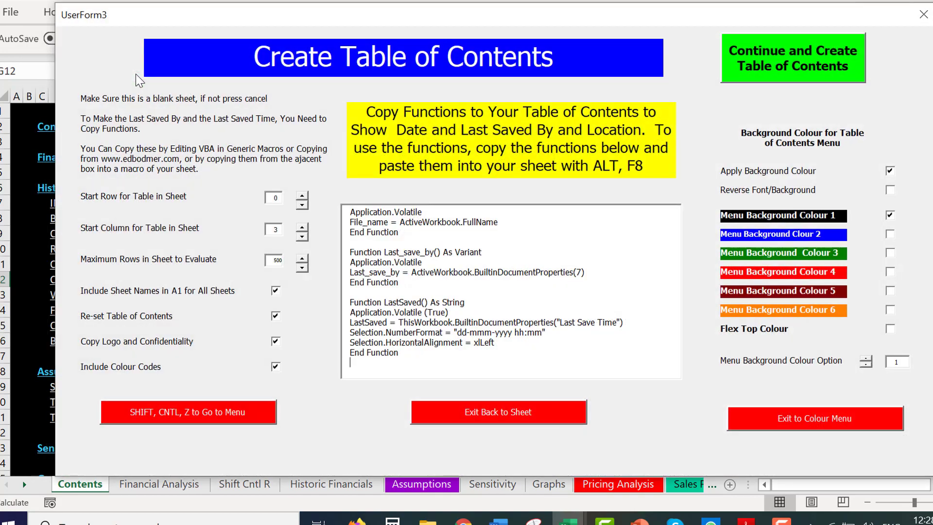
{"action": "left_click", "coordinate": [763, 52]}
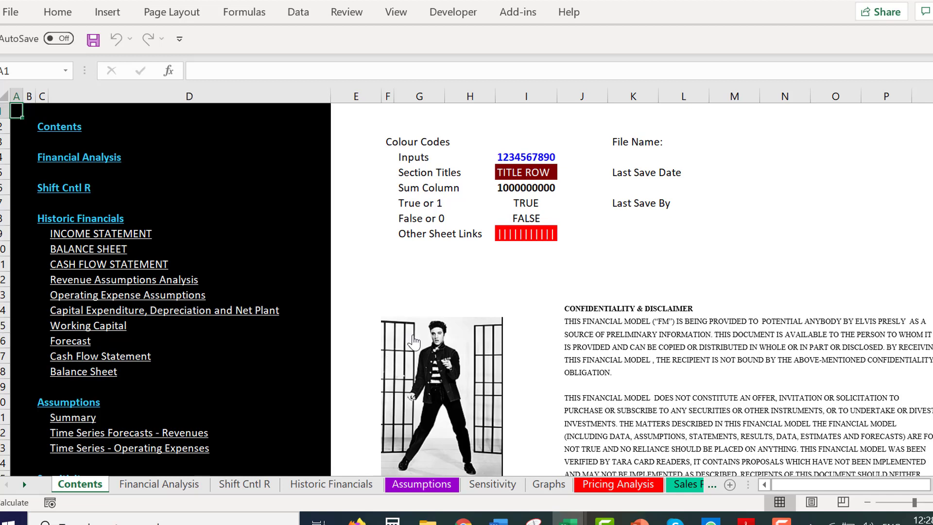
{"action": "left_click", "coordinate": [197, 269]}
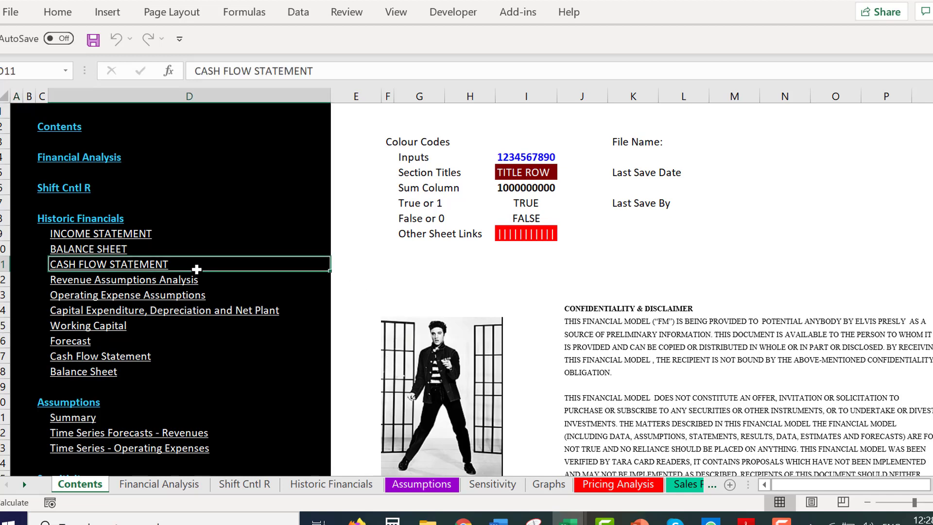
Step through the generated contents entries, ending back on the INCOME STATEMENT entry.
{"action": "key", "text": "Left"}
{"action": "key", "text": "Down"}
{"action": "key", "text": "Down"}
{"action": "key", "text": "Down"}
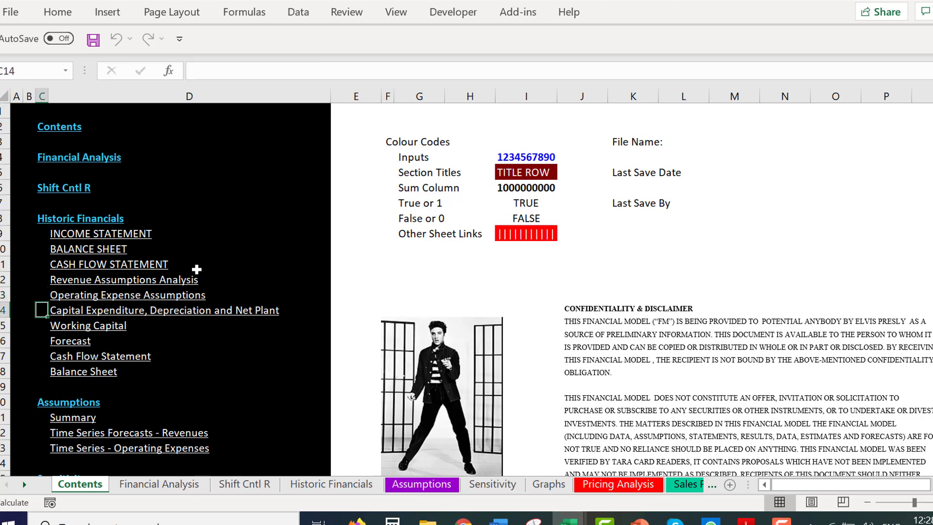
{"action": "key", "text": "Right"}
{"action": "key", "text": "Down"}
{"action": "key", "text": "Down"}
{"action": "key", "text": "Down"}
{"action": "key", "text": "Down"}
{"action": "key", "text": "Down"}
{"action": "key", "text": "Down"}
{"action": "key", "text": "Down"}
{"action": "key", "text": "Down"}
{"action": "key", "text": "Down"}
{"action": "key", "text": "Down"}
{"action": "key", "text": "Down"}
{"action": "key", "text": "Down"}
{"action": "key", "text": "Down"}
{"action": "key", "text": "Down"}
{"action": "key", "text": "Down"}
{"action": "key", "text": "Down"}
{"action": "key", "text": "Down"}
{"action": "key", "text": "Down"}
{"action": "key", "text": "Down"}
{"action": "key", "text": "Down"}
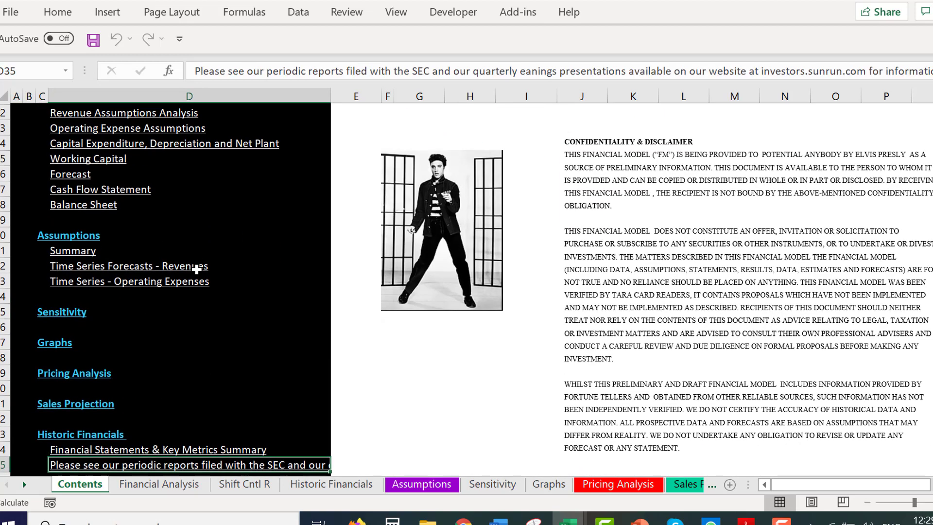
{"action": "key", "text": "Down"}
{"action": "key", "text": "Down"}
{"action": "key", "text": "Down"}
{"action": "key", "text": "Down"}
{"action": "key", "text": "Down"}
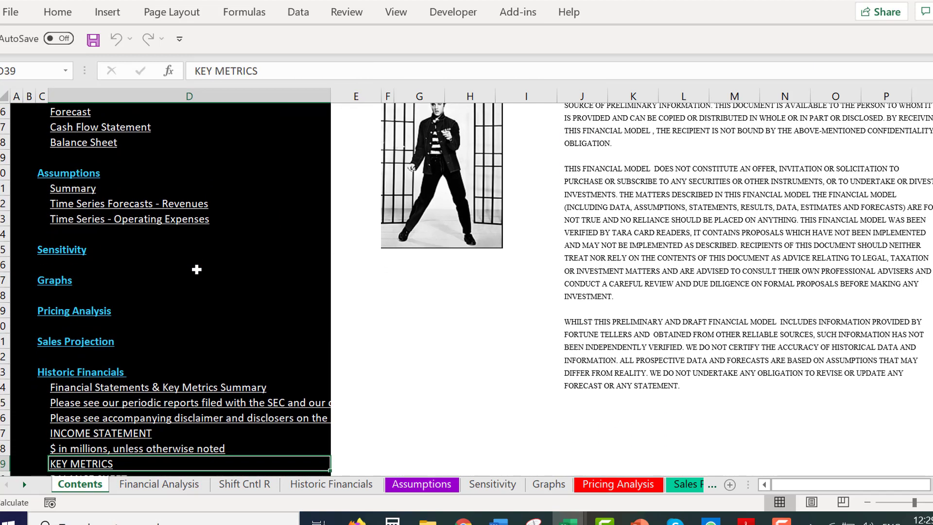
{"action": "key", "text": "Down"}
{"action": "key", "text": "Down"}
{"action": "key", "text": "Down"}
{"action": "key", "text": "Down"}
{"action": "key", "text": "Down"}
{"action": "key", "text": "Down"}
{"action": "key", "text": "Down"}
{"action": "key", "text": "Down"}
{"action": "key", "text": "Down"}
{"action": "key", "text": "Down"}
{"action": "key", "text": "Down"}
{"action": "key", "text": "Down"}
{"action": "key", "text": "Down"}
{"action": "key", "text": "Down"}
{"action": "key", "text": "Down"}
{"action": "key", "text": "Down"}
{"action": "key", "text": "Down"}
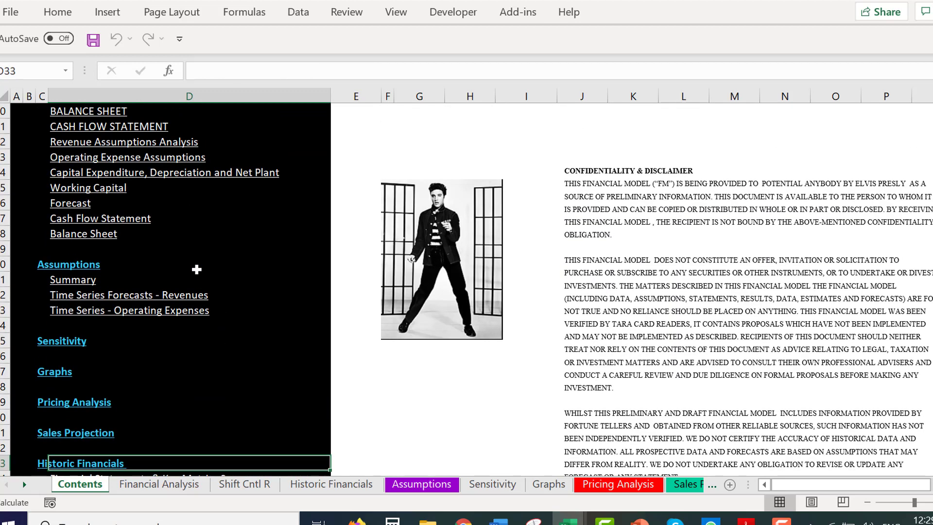
{"action": "key", "text": "Up"}
{"action": "key", "text": "Up"}
{"action": "key", "text": "Up"}
{"action": "key", "text": "Up"}
{"action": "key", "text": "Up"}
{"action": "key", "text": "Up"}
{"action": "key", "text": "Up"}
{"action": "key", "text": "Up"}
{"action": "key", "text": "Up"}
{"action": "key", "text": "Up"}
{"action": "key", "text": "Up"}
{"action": "key", "text": "Up"}
{"action": "key", "text": "Up"}
{"action": "key", "text": "Up"}
{"action": "key", "text": "Up"}
{"action": "key", "text": "Up"}
{"action": "key", "text": "Up"}
{"action": "key", "text": "Up"}
{"action": "key", "text": "Up"}
{"action": "key", "text": "Up"}
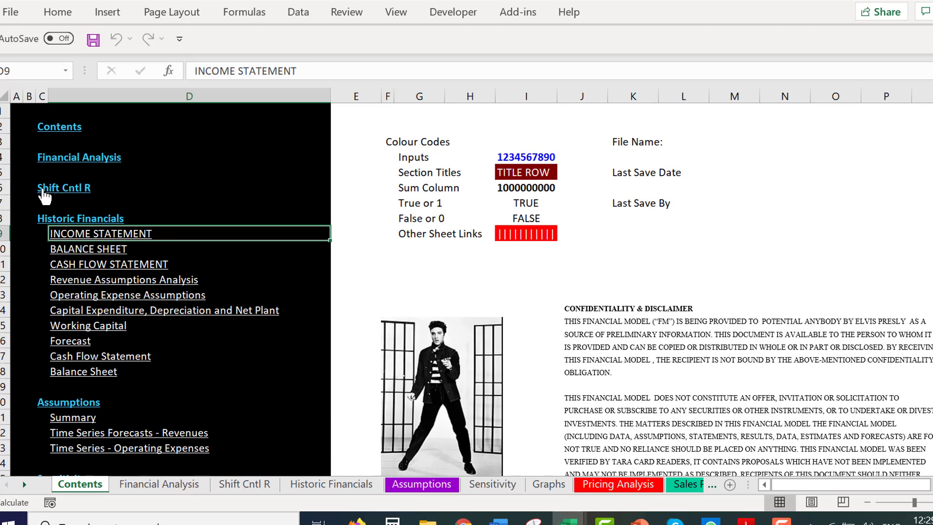
{"action": "left_click", "coordinate": [43, 192]}
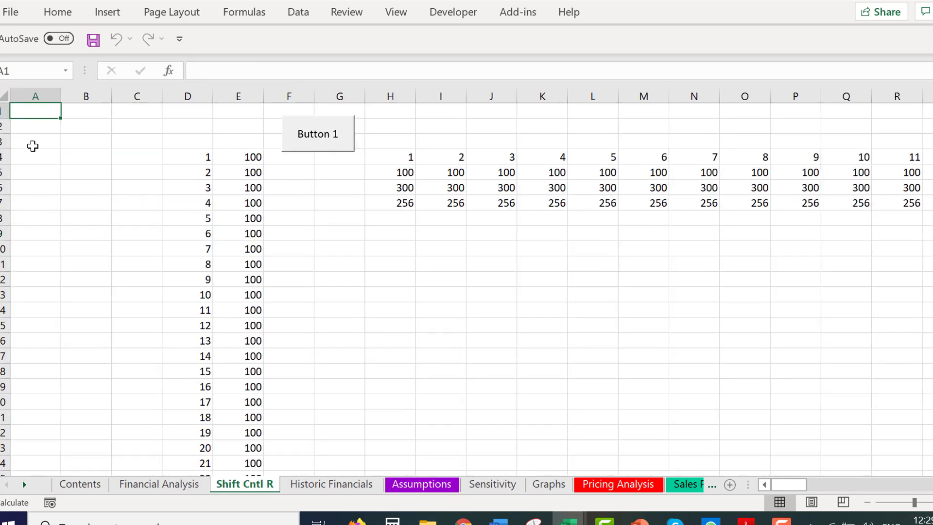
{"action": "left_click", "coordinate": [20, 118]}
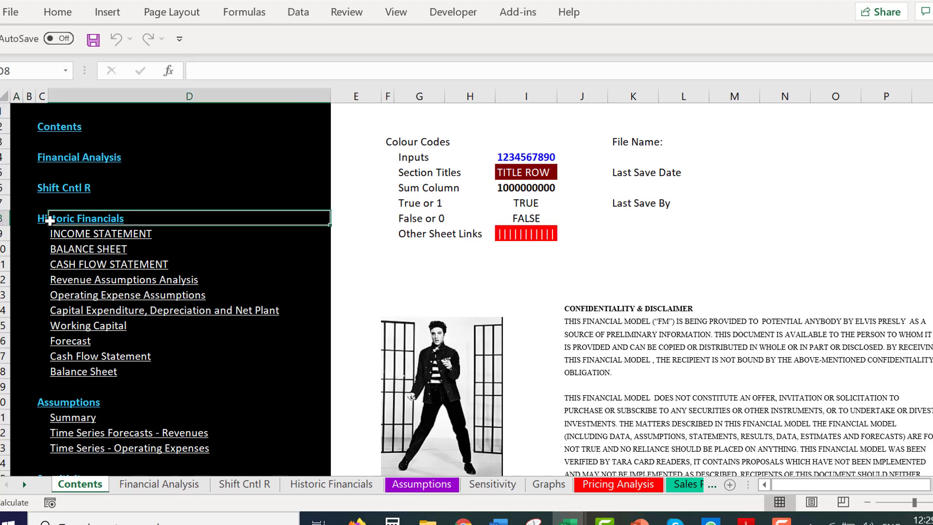
{"action": "left_click", "coordinate": [47, 219]}
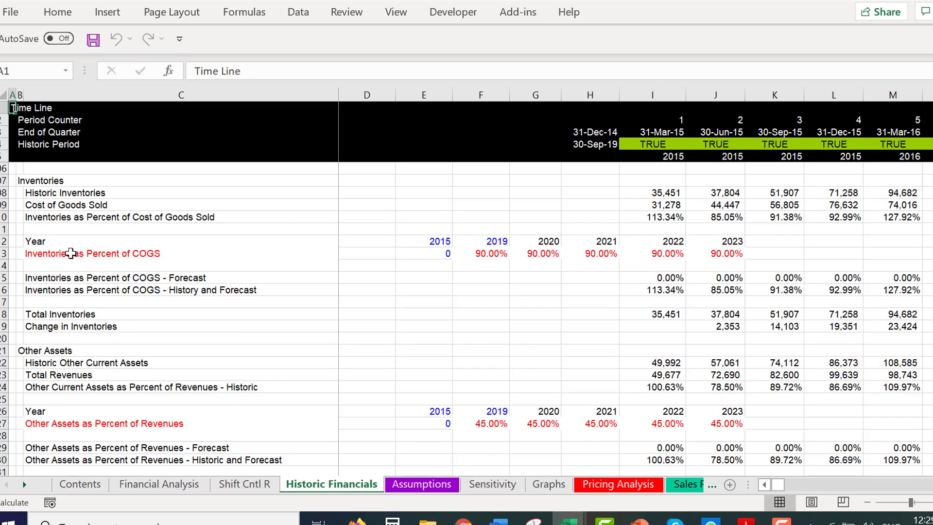
{"action": "left_click", "coordinate": [14, 109]}
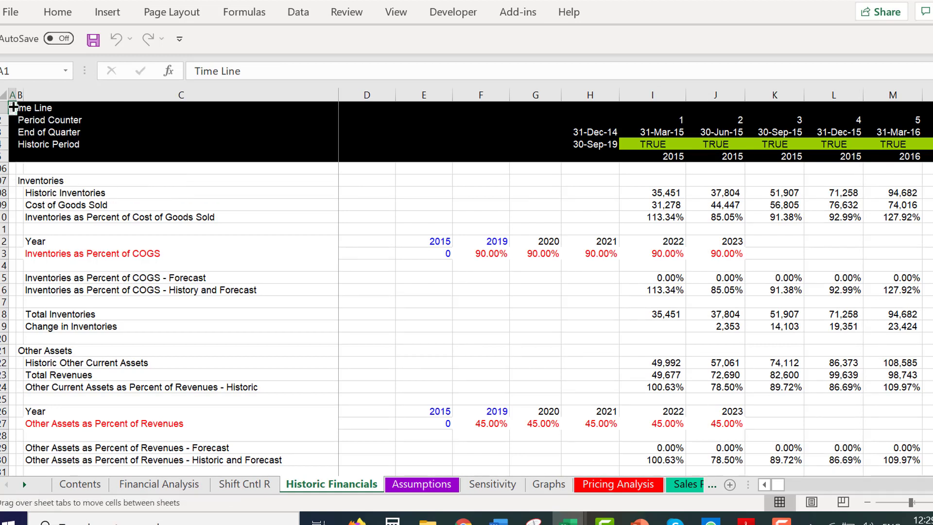
{"action": "key", "text": "Delete"}
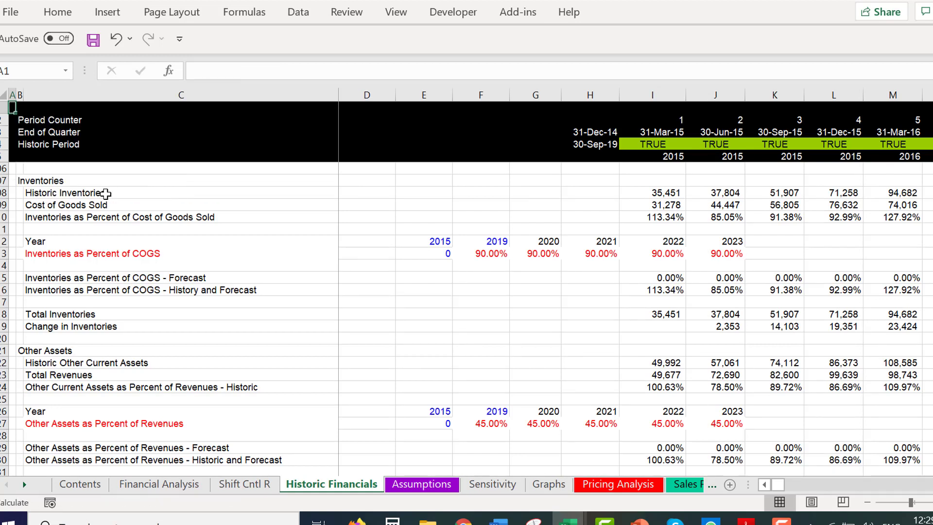
{"action": "key", "text": "ctrl+z"}
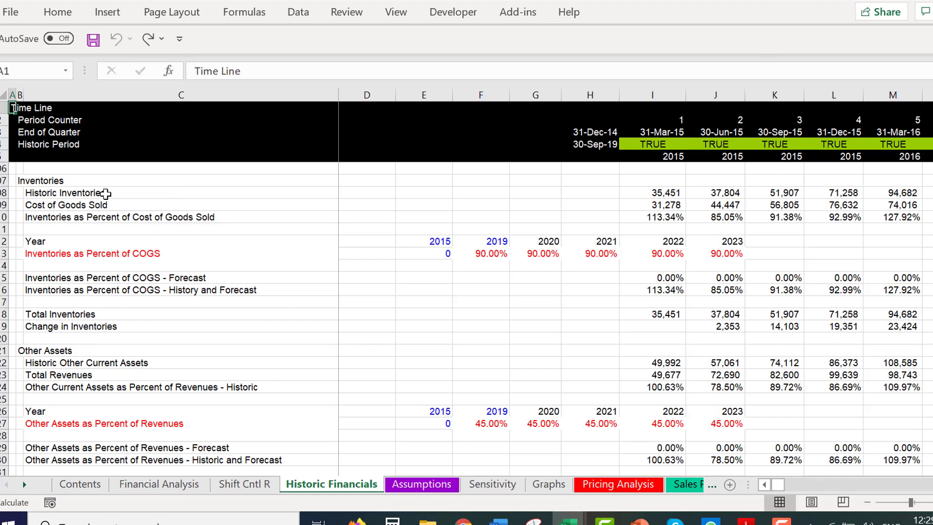
{"action": "left_click", "coordinate": [13, 116]}
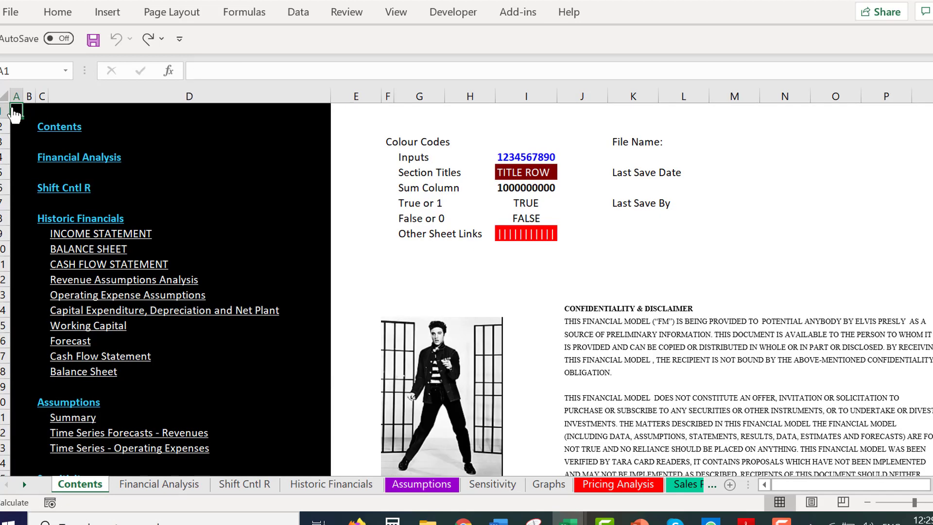
{"action": "left_click", "coordinate": [642, 427]}
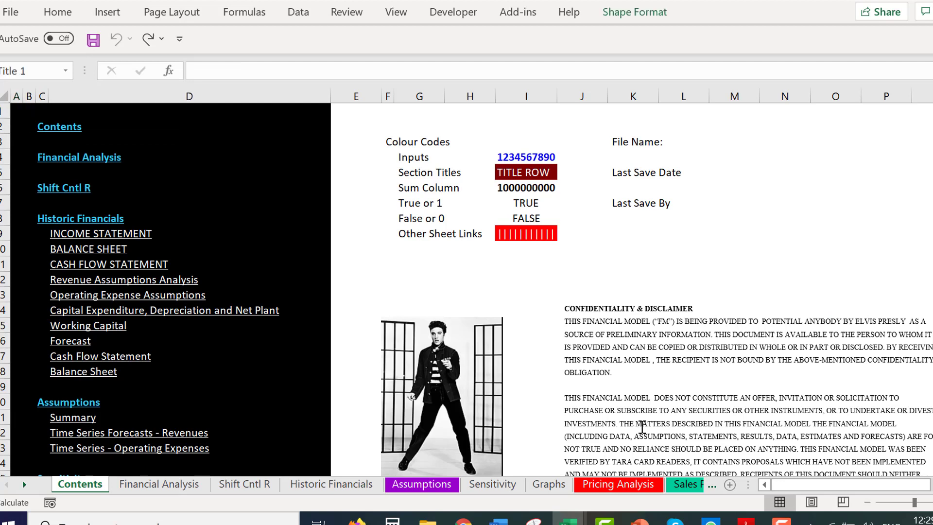
{"action": "left_click", "coordinate": [797, 250]}
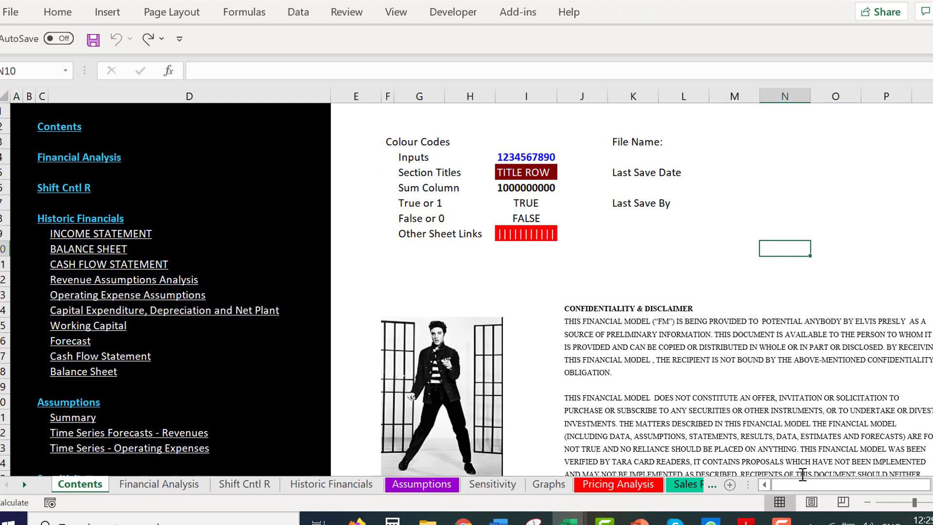